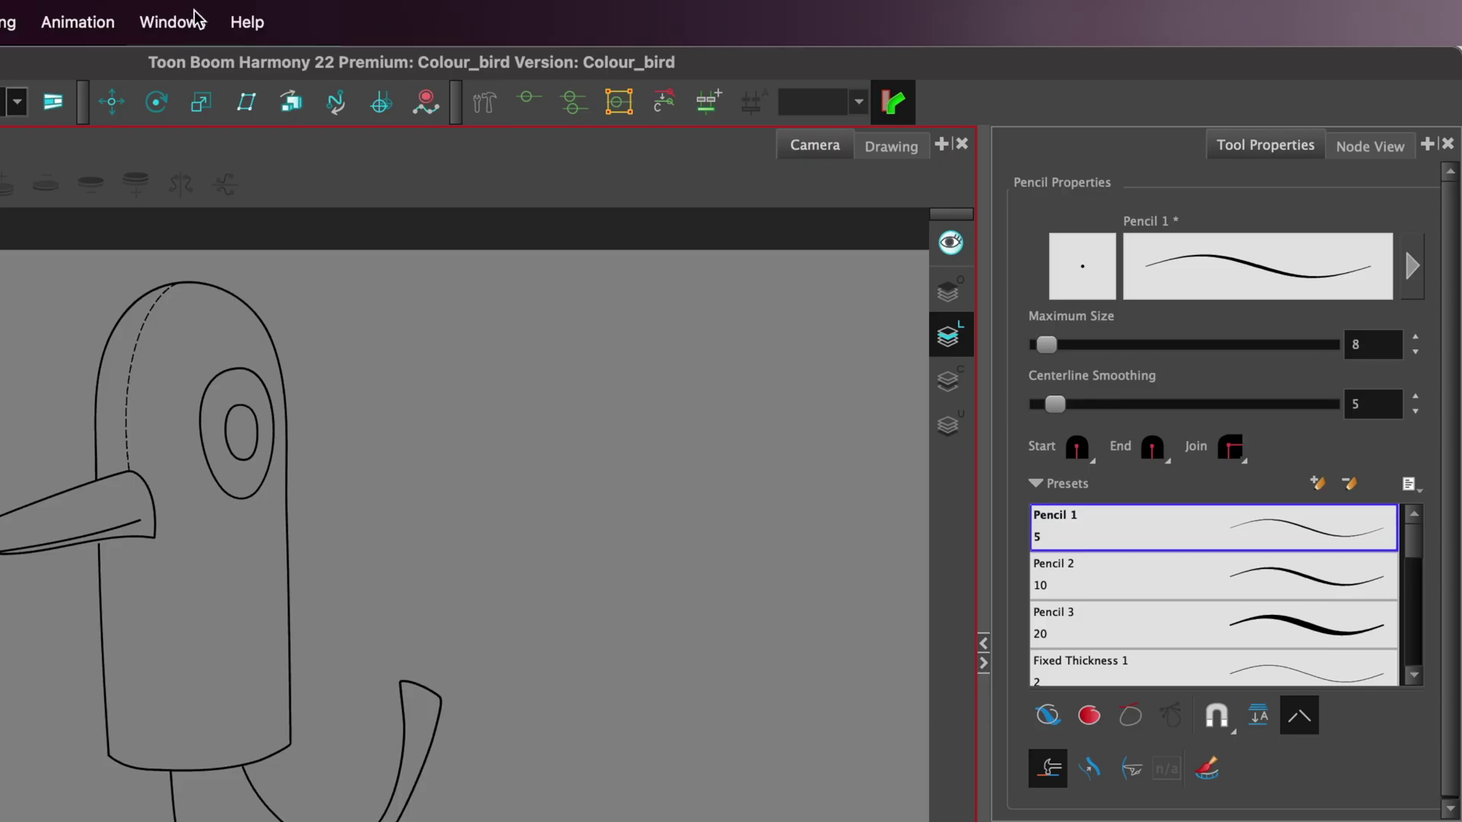
# Step: Show the Pen Settings toolbar and keep the stabilizer on Average (30)
pyautogui.click(183, 20)
pyautogui.moveTo(195, 156)
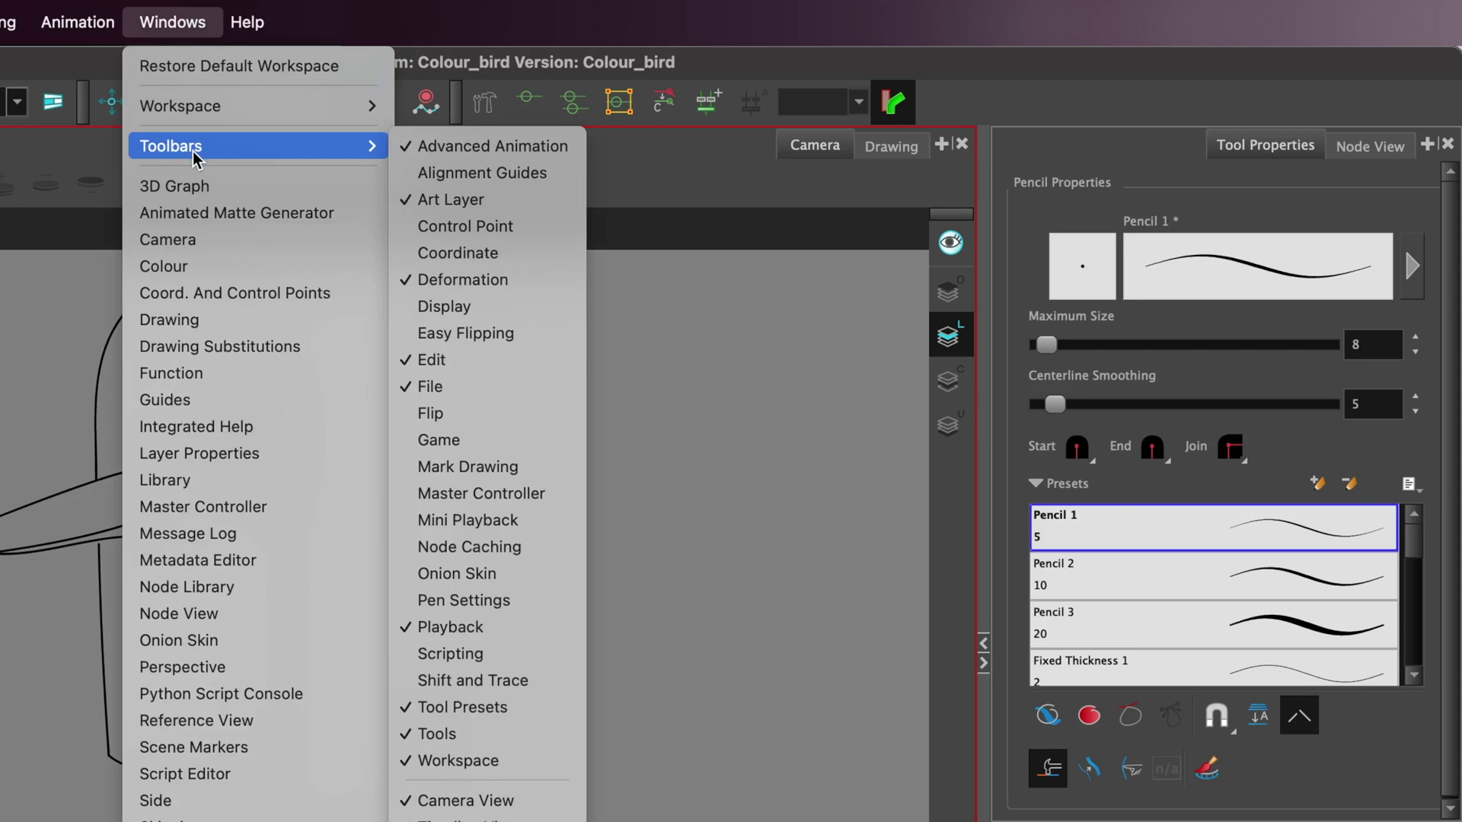
pyautogui.click(495, 609)
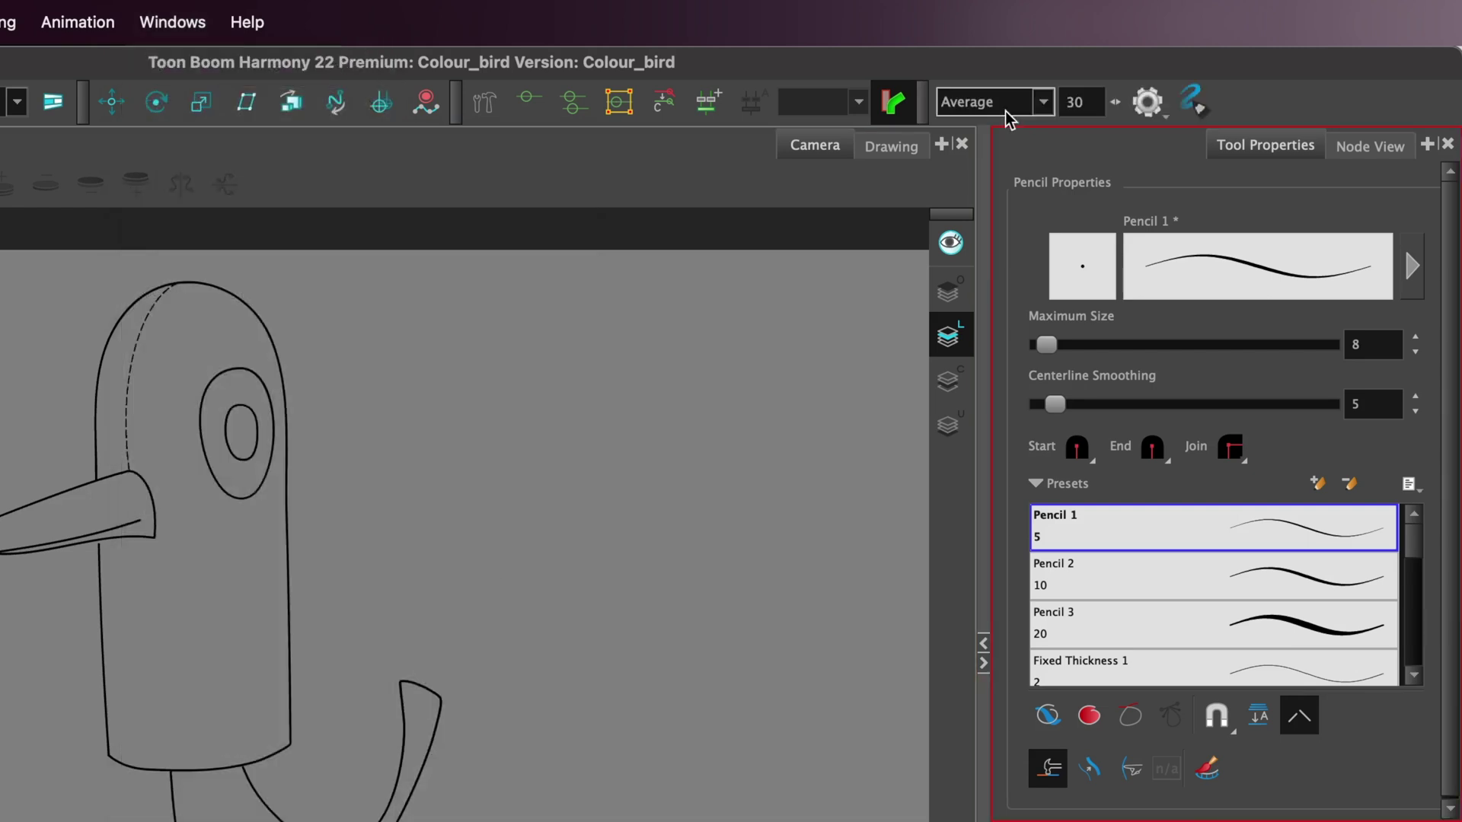
pyautogui.click(1045, 103)
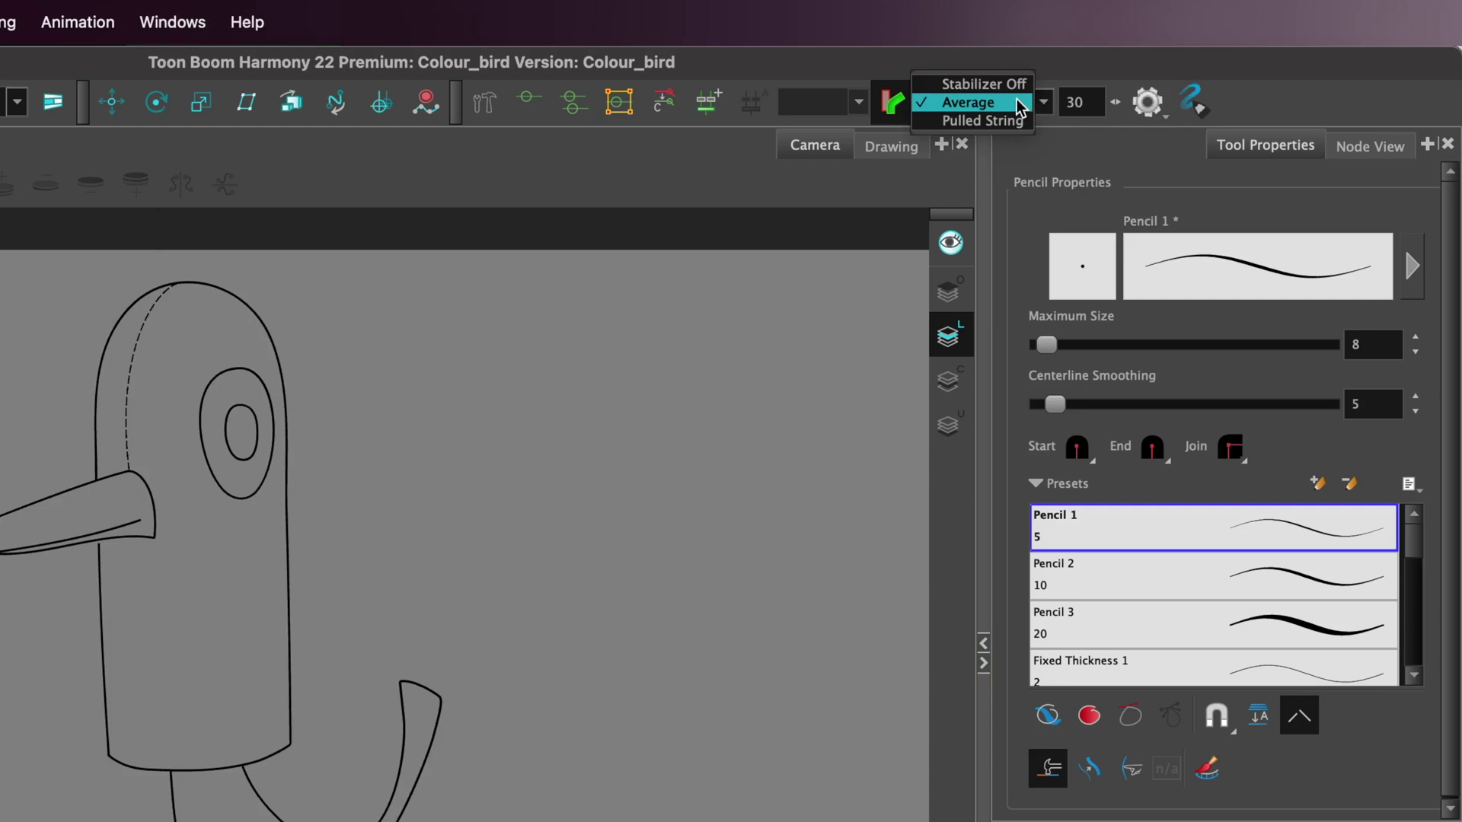
pyautogui.click(1016, 101)
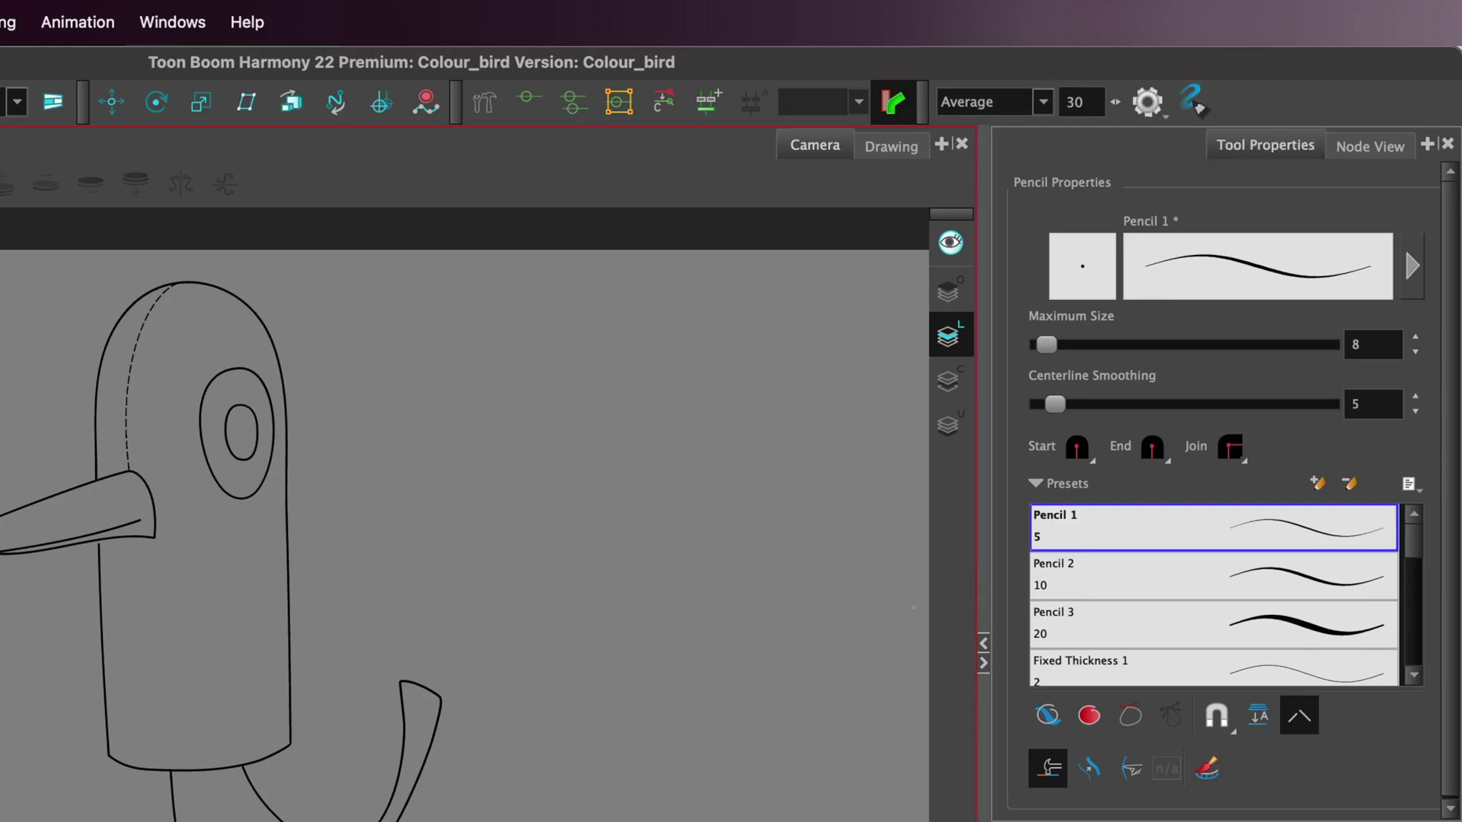
# Step: Toggle the pencil drawing options, leaving the chosen option turned on
pyautogui.click(1300, 717)
pyautogui.click(1050, 775)
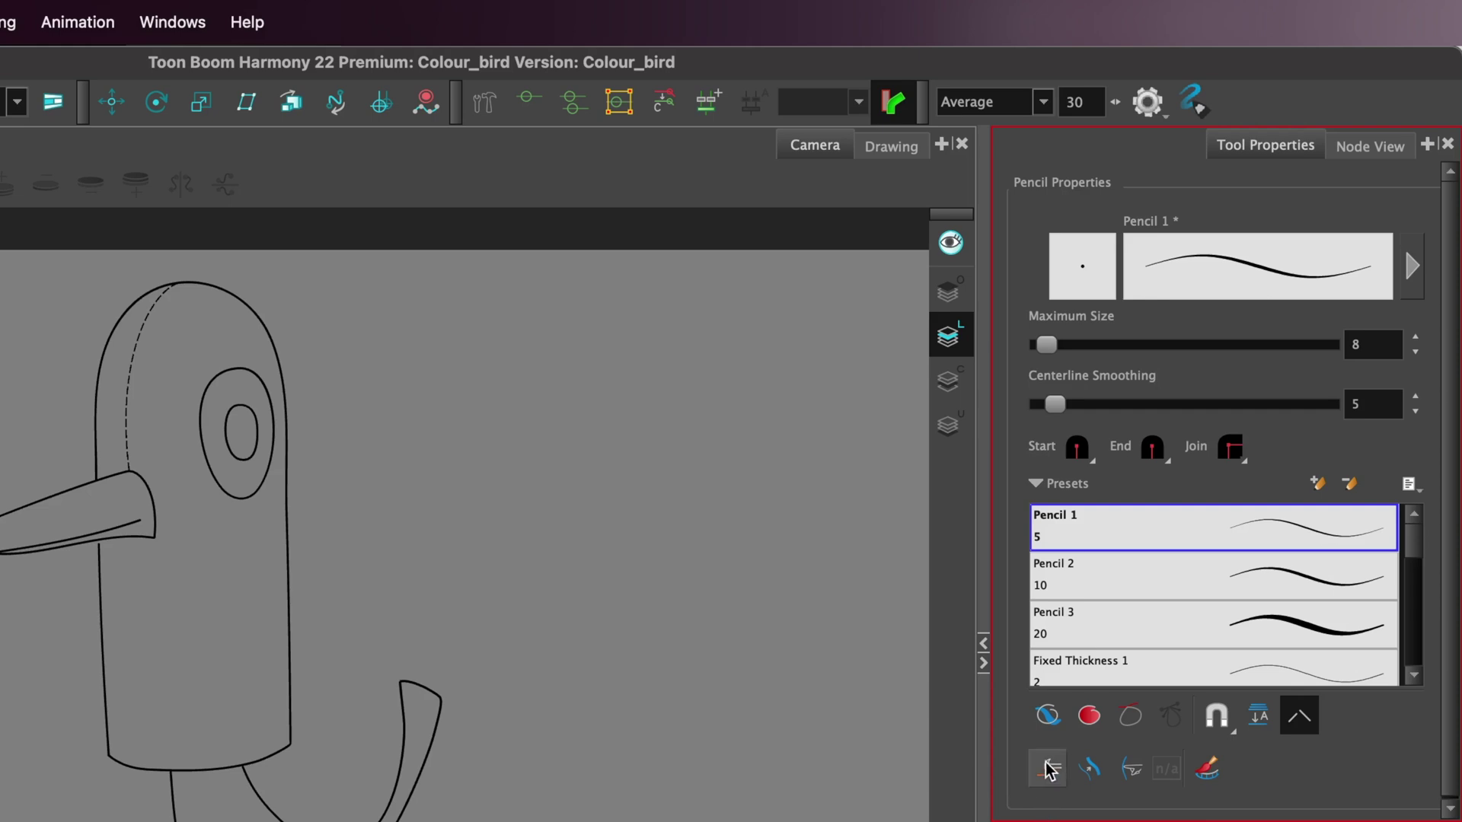
pyautogui.click(1052, 778)
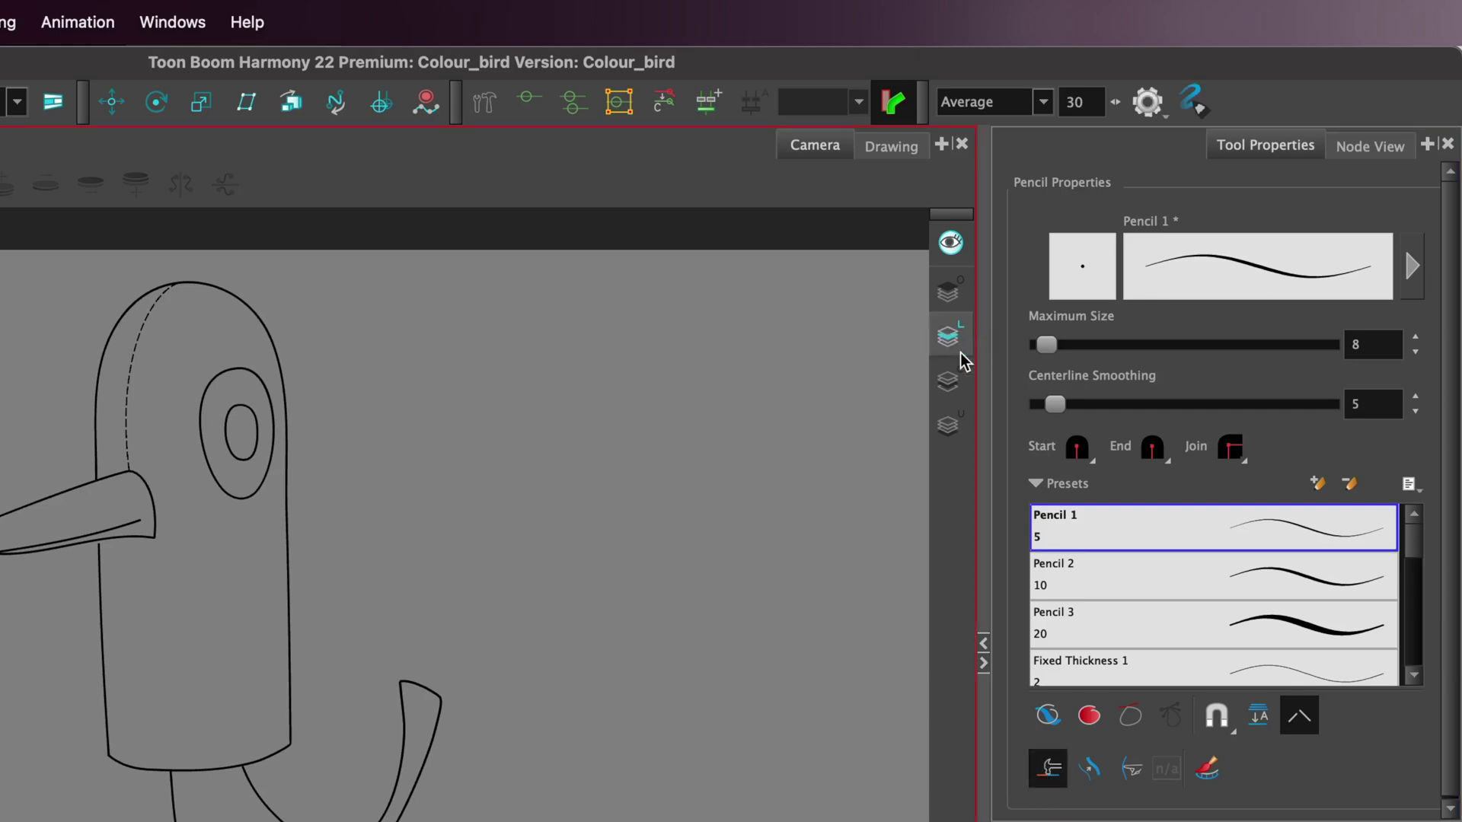
# Step: Check the bird drawing's art layers and light table in Drawing view, then return to Camera view
pyautogui.click(887, 152)
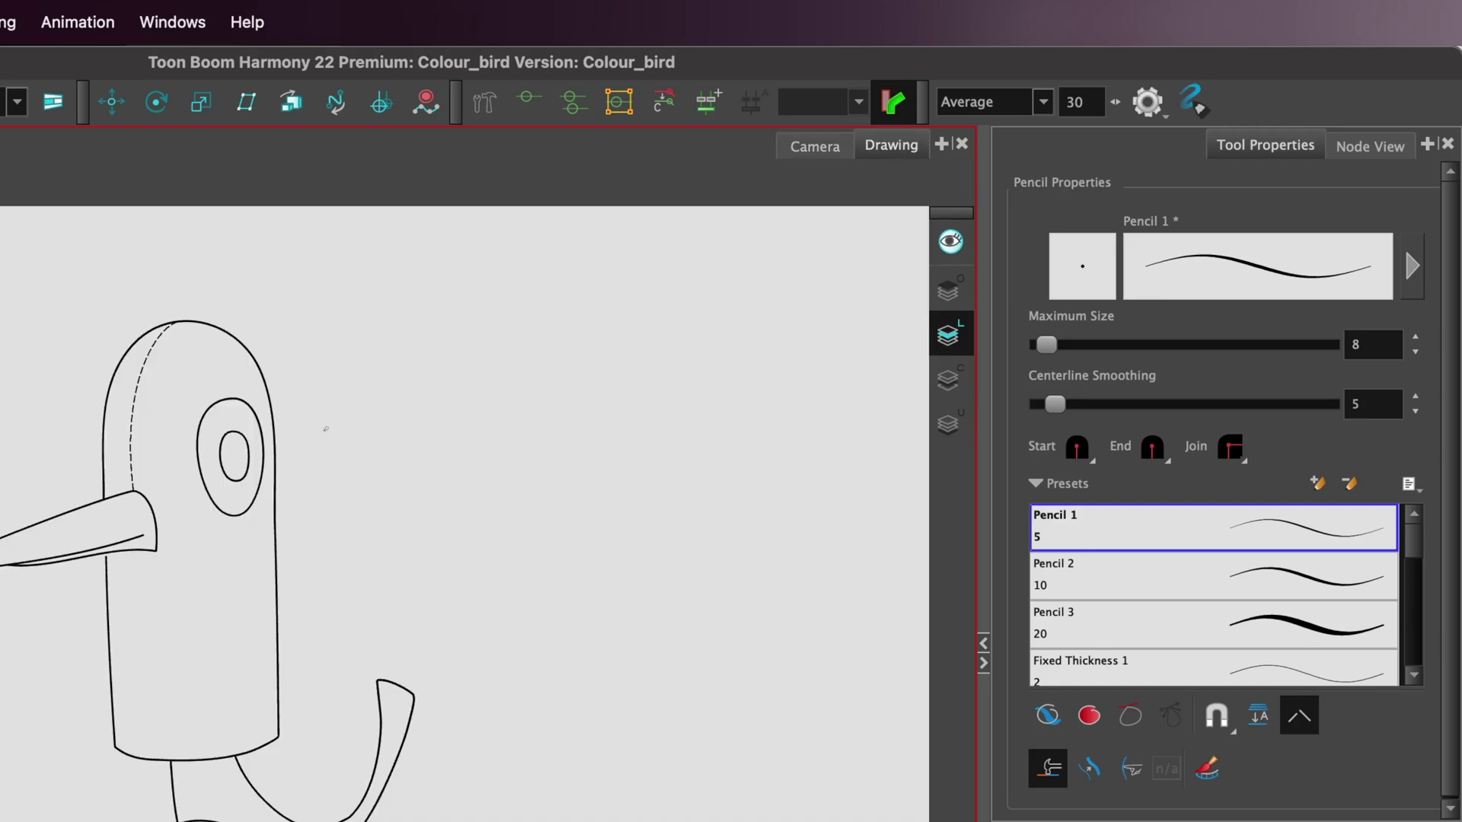
pyautogui.click(949, 379)
pyautogui.click(949, 291)
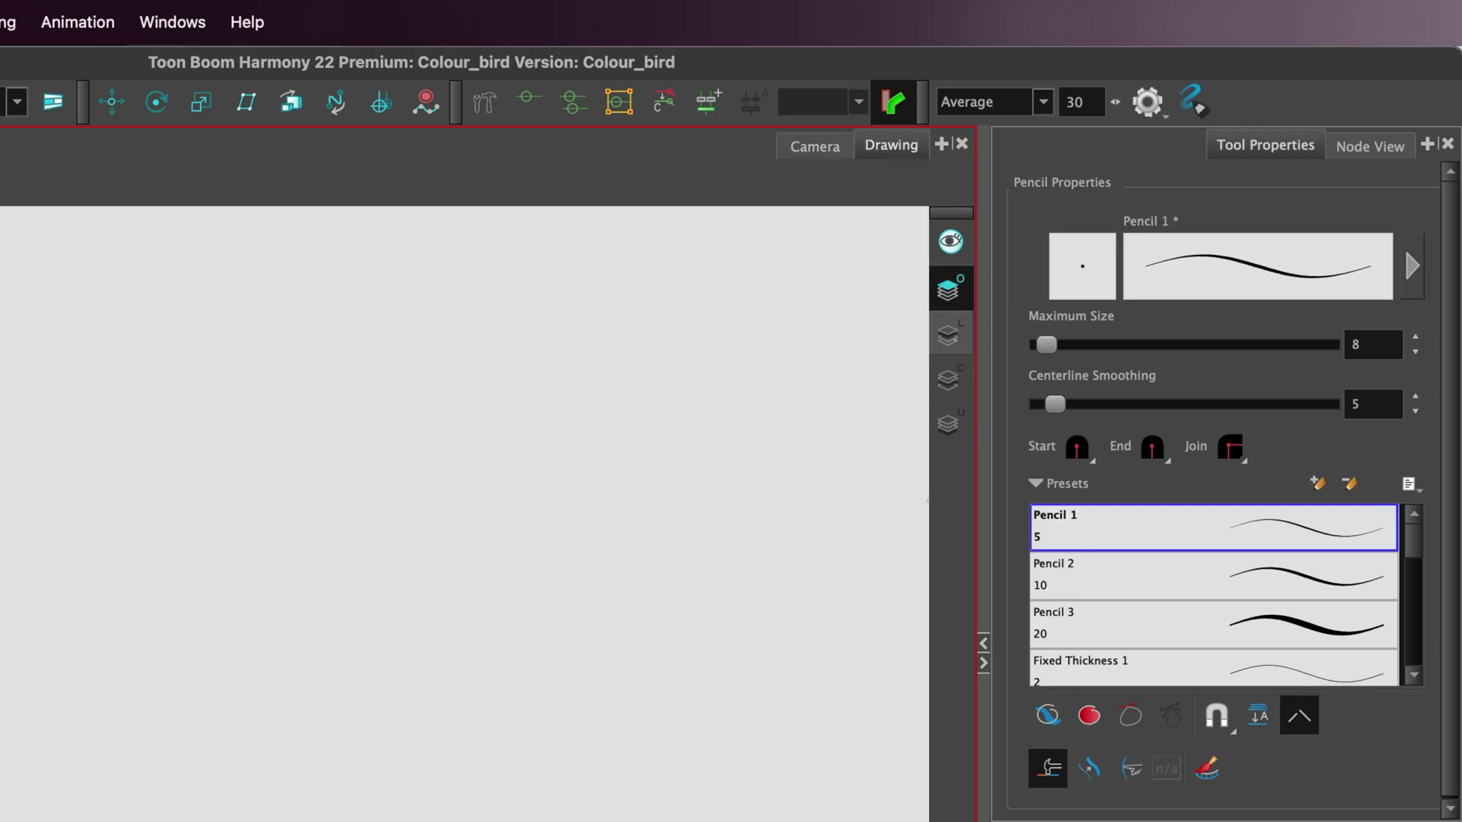
pyautogui.click(950, 335)
pyautogui.click(948, 335)
pyautogui.click(948, 378)
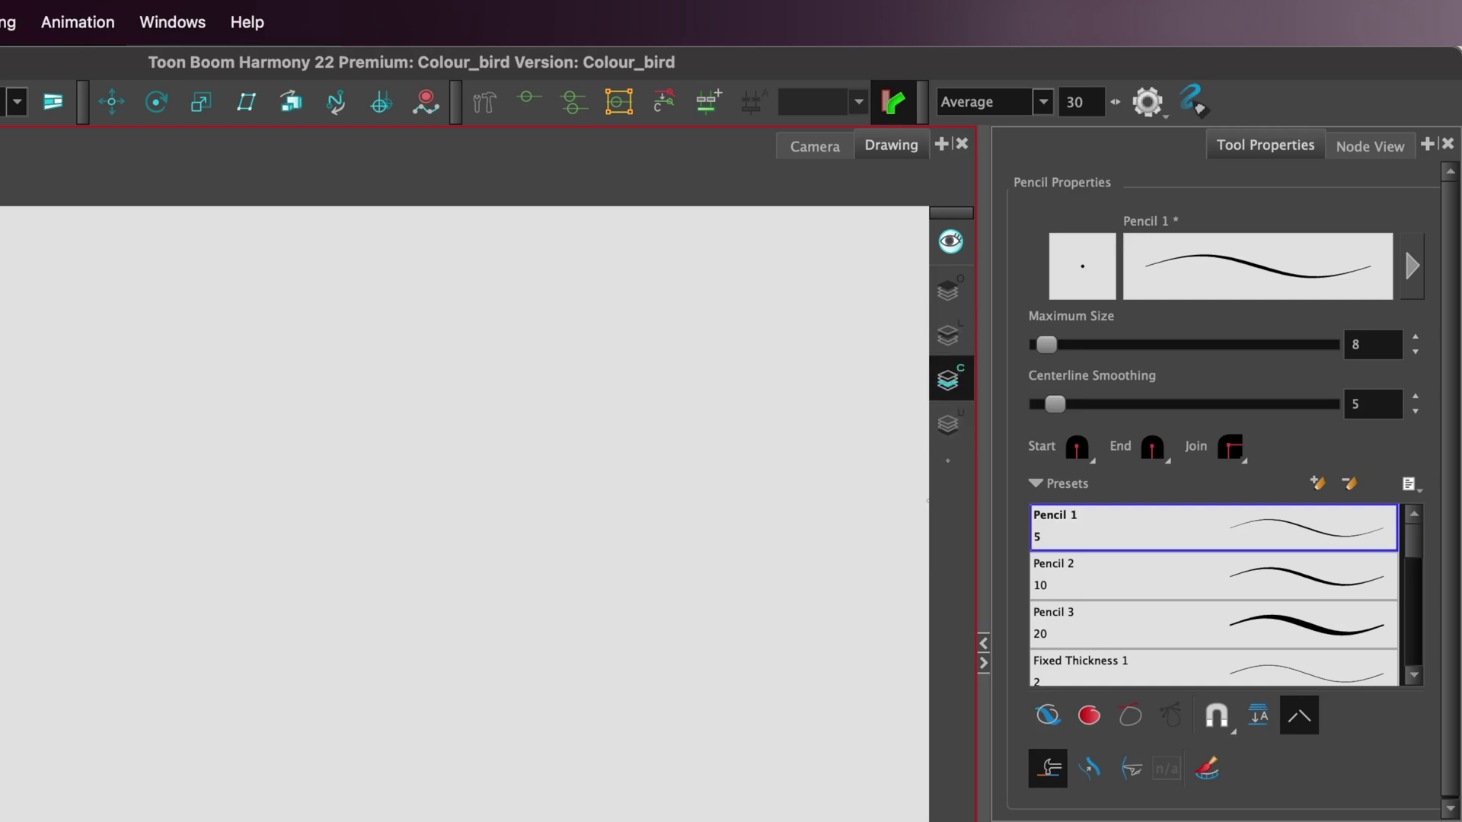
pyautogui.click(948, 424)
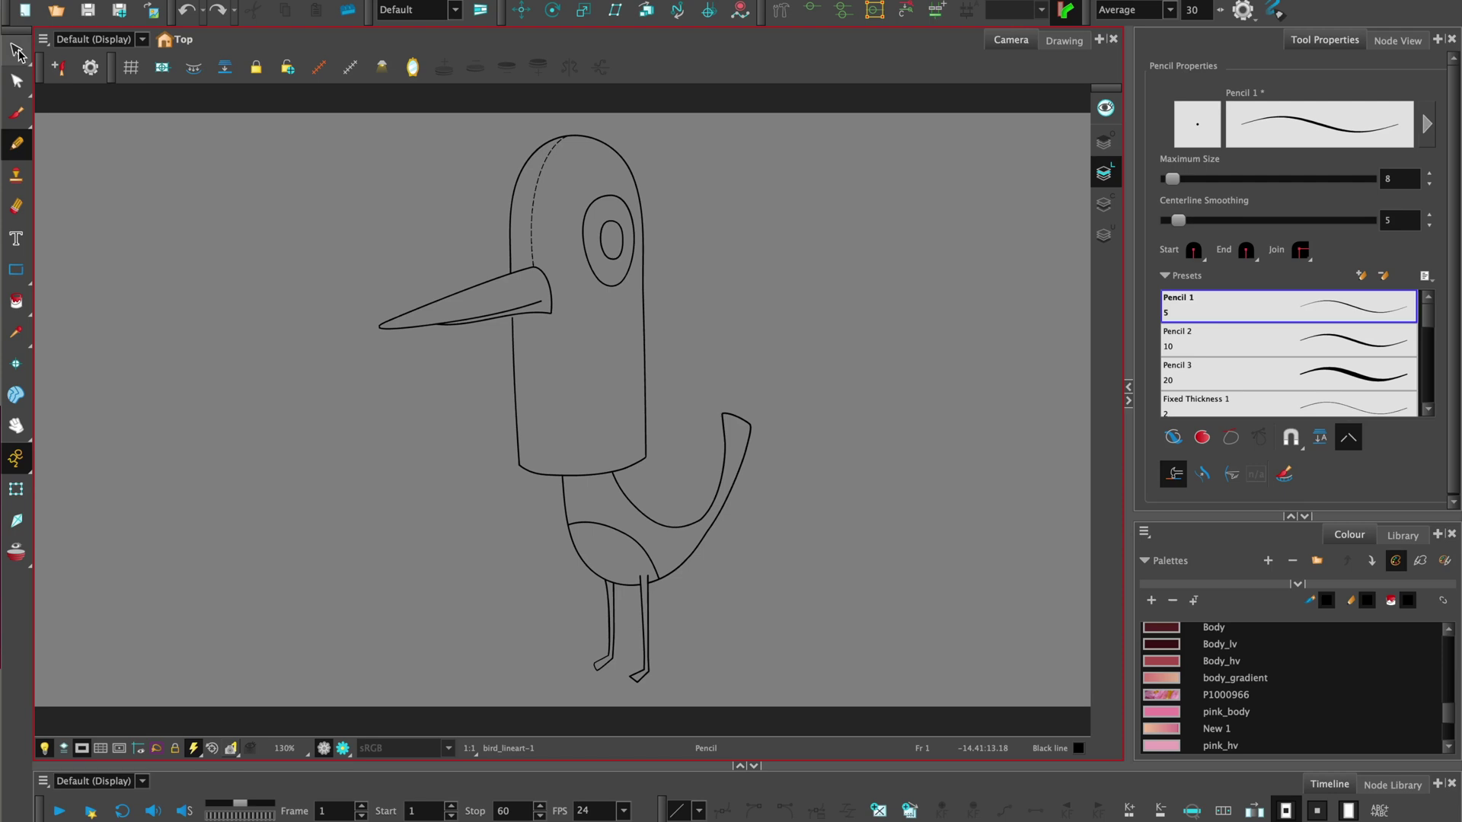
# Step: Cut the pupil stroke out of the bird line art
pyautogui.click(17, 52)
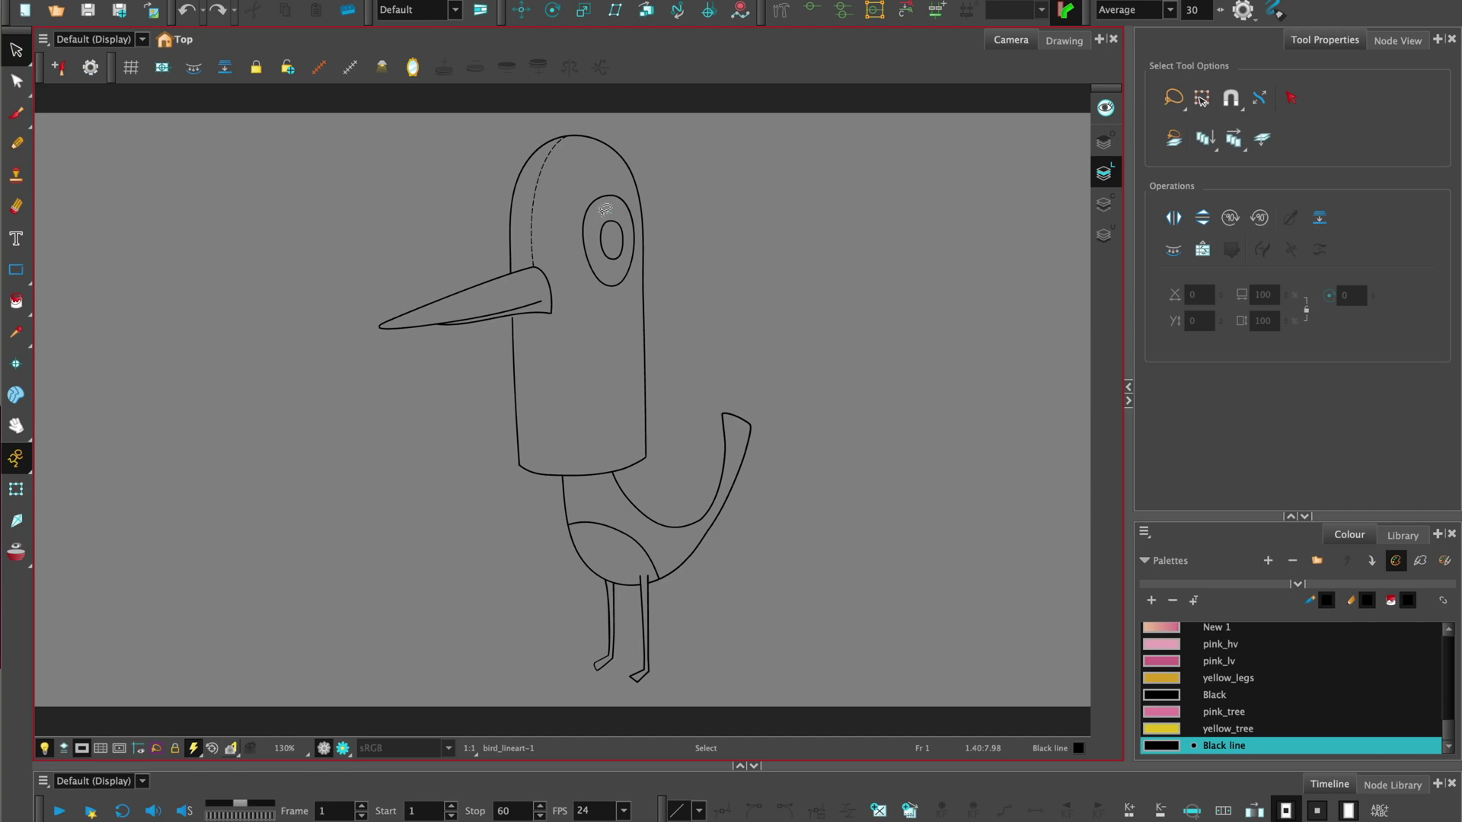
pyautogui.moveTo(606, 209)
pyautogui.mouseDown()
pyautogui.moveTo(612, 271)
pyautogui.moveTo(624, 244)
pyautogui.moveTo(607, 207)
pyautogui.mouseUp()
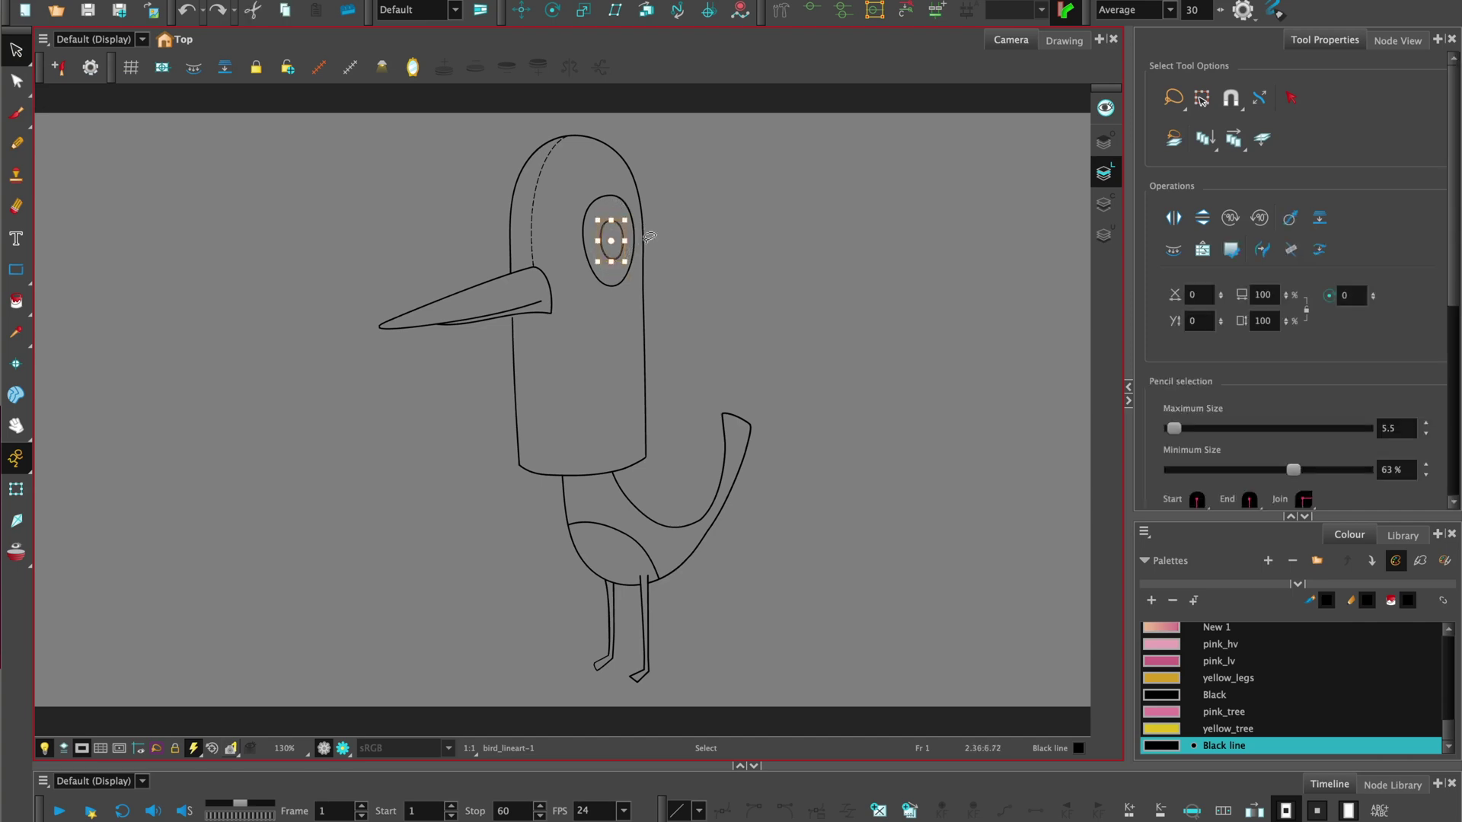
pyautogui.press('super+x')
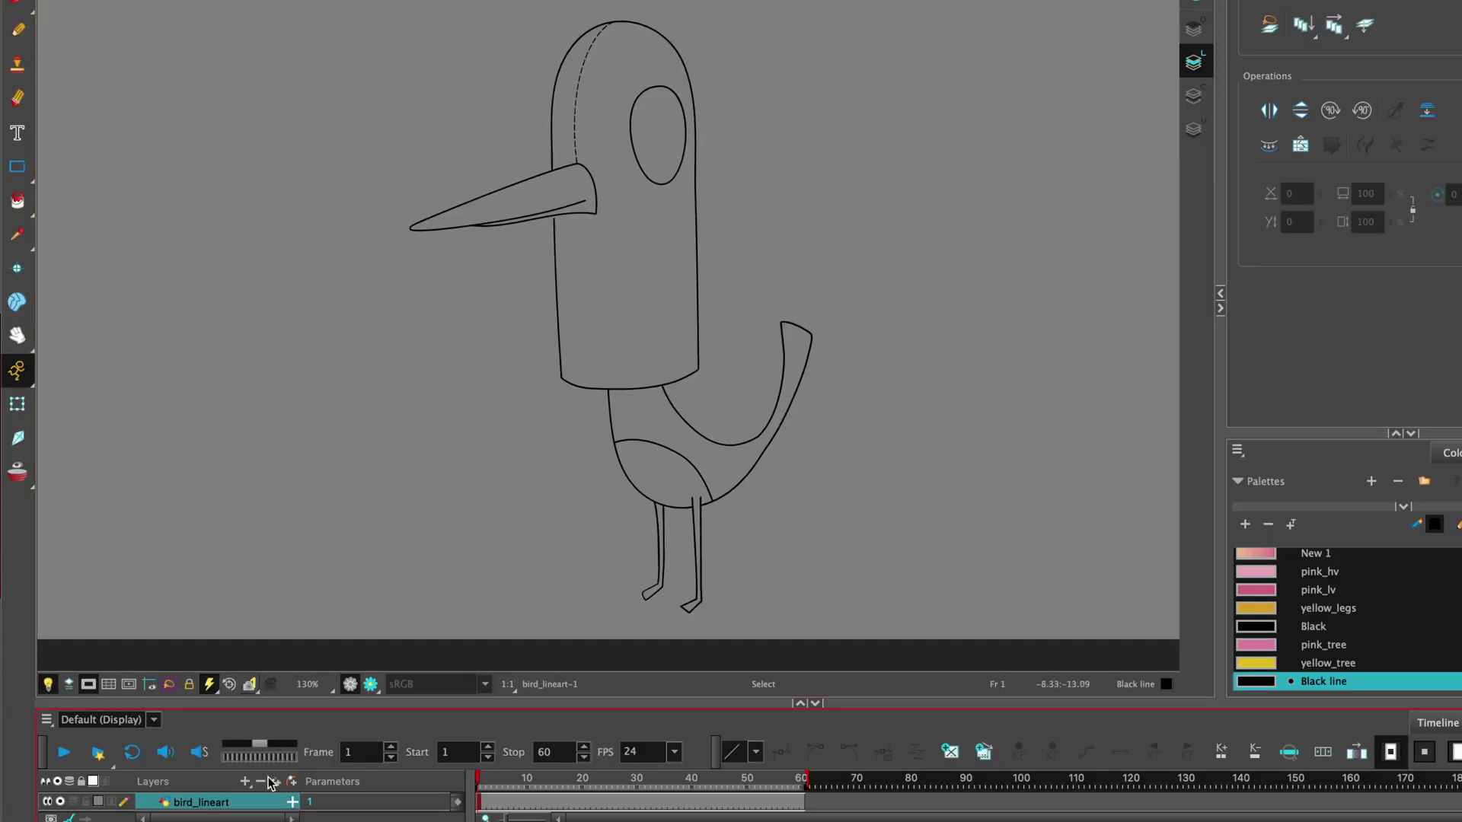
# Step: Add a drawing layer named pupil and paste the pupil onto pupil_1
pyautogui.click(226, 821)
pyautogui.click(271, 700)
pyautogui.write('pupil')
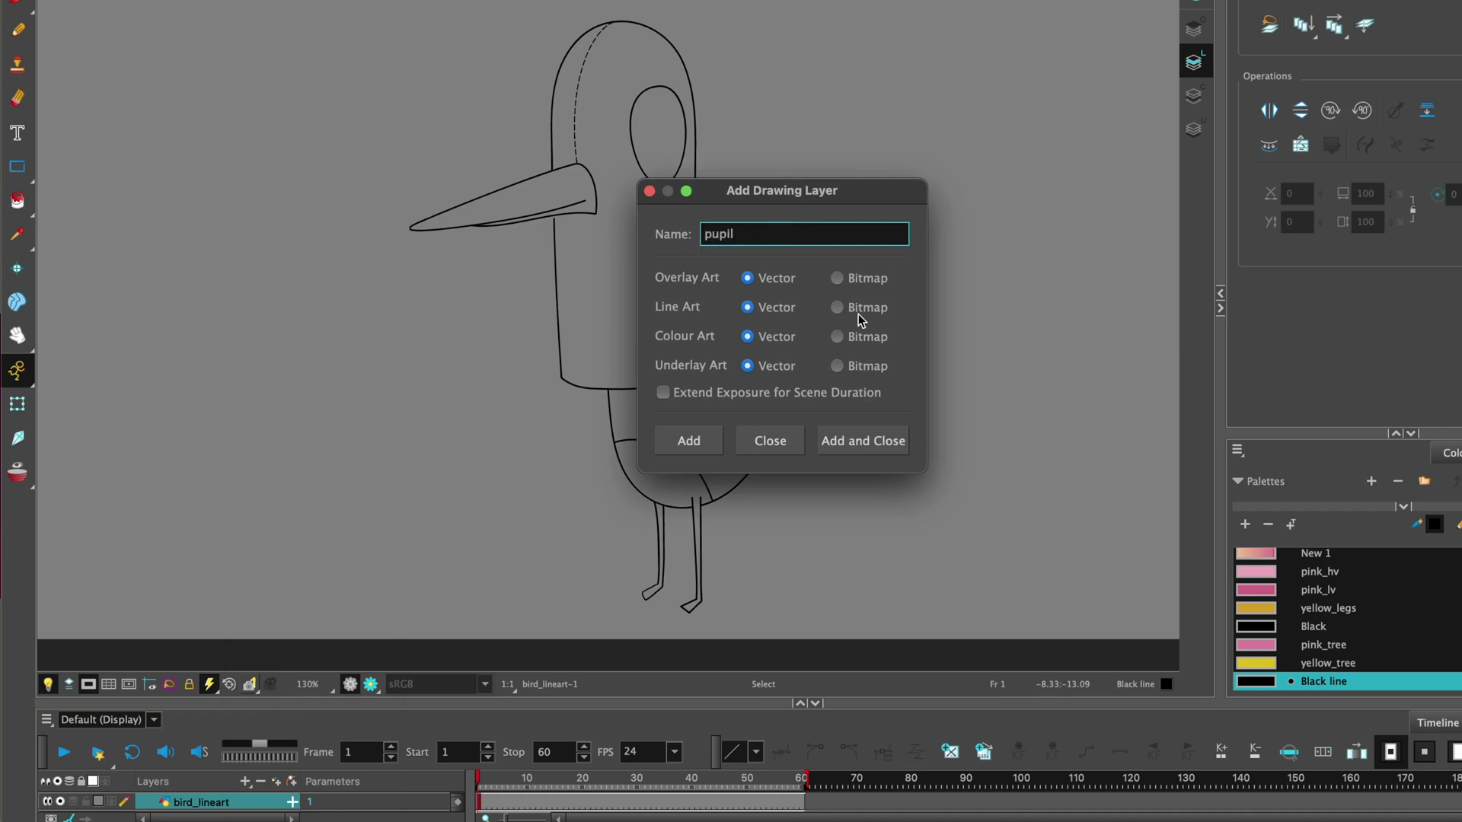
pyautogui.press('Return')
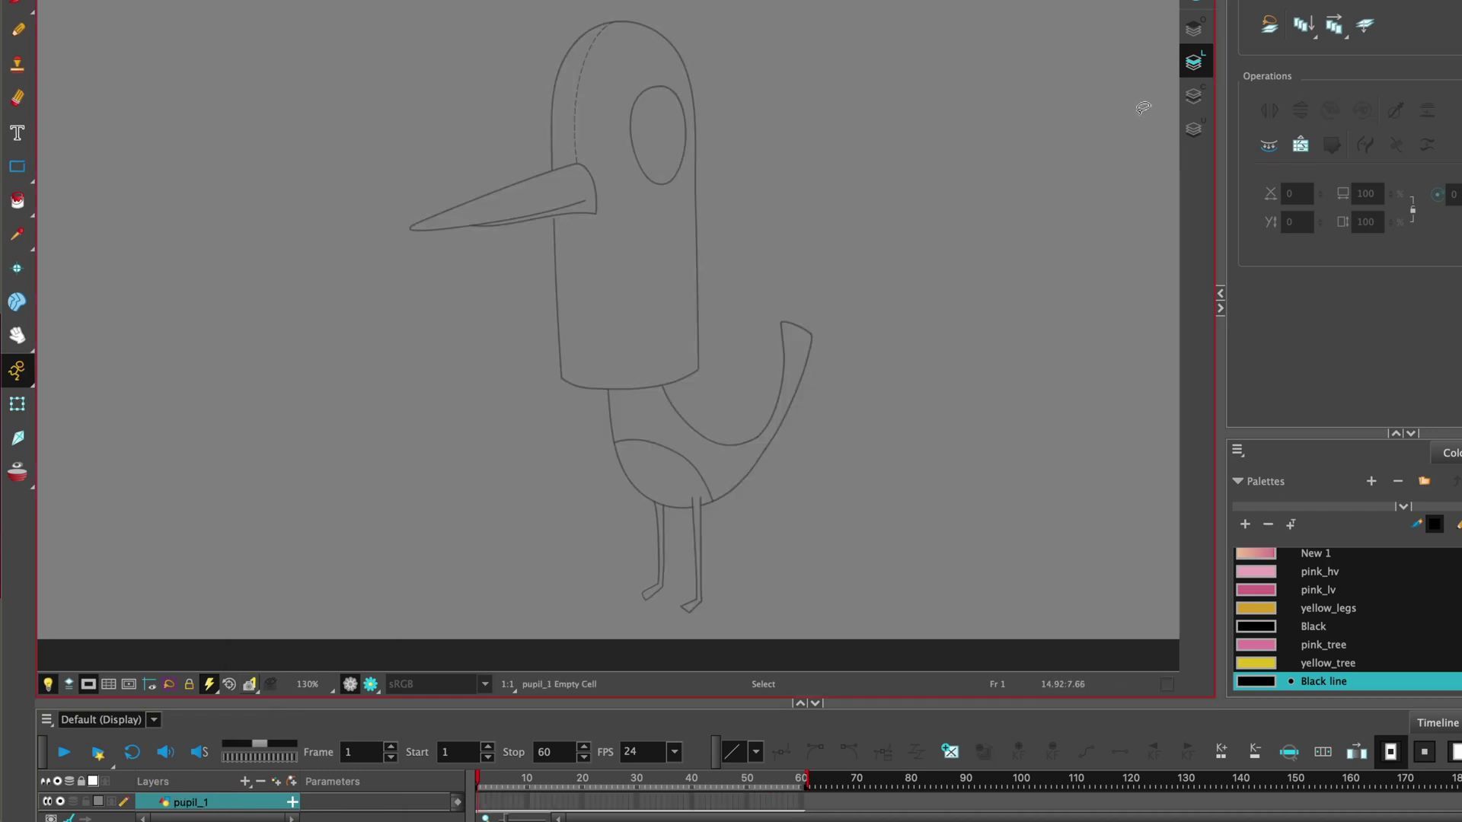
pyautogui.click(226, 798)
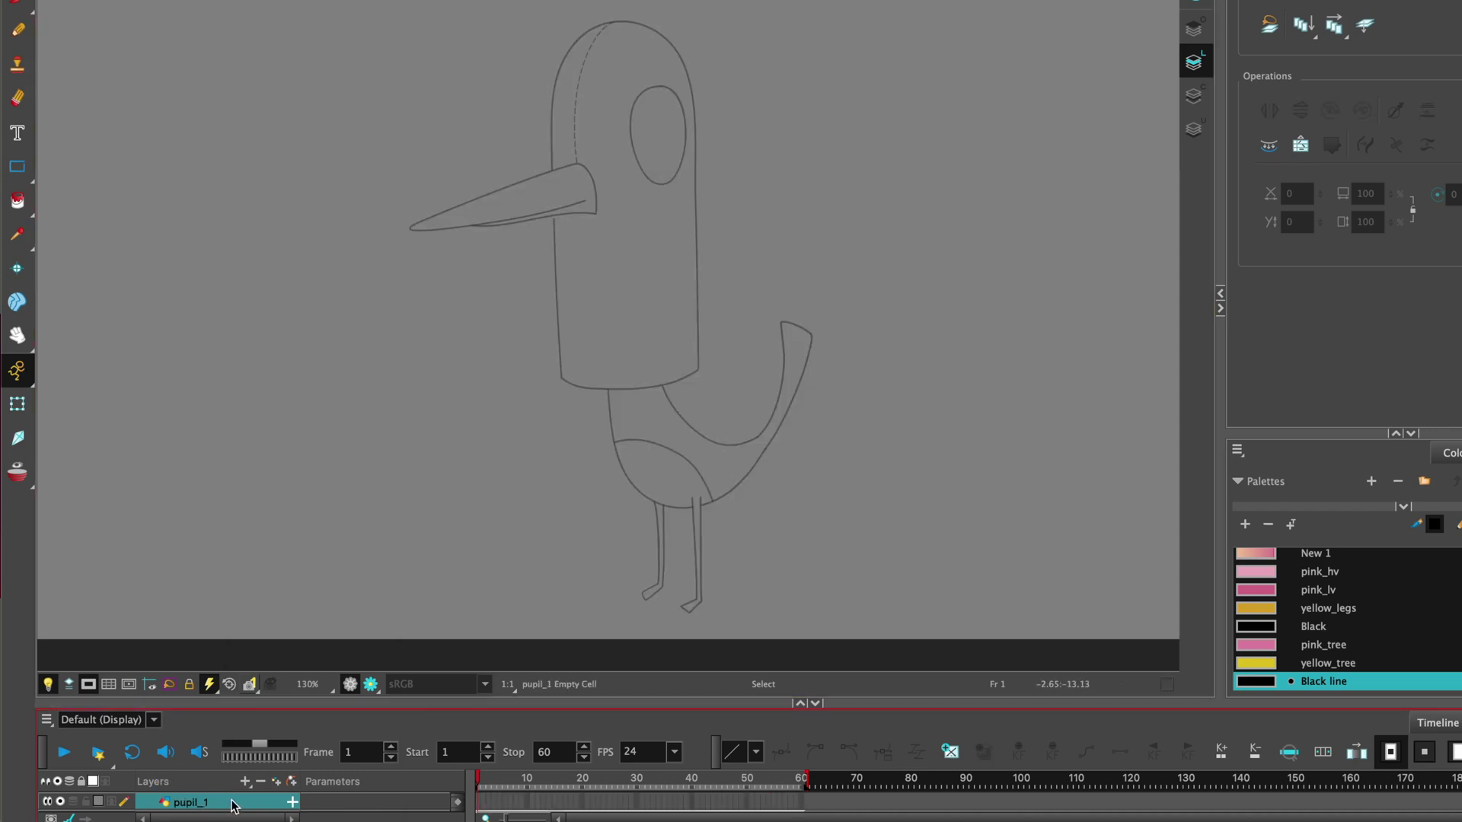
pyautogui.press('super+v')
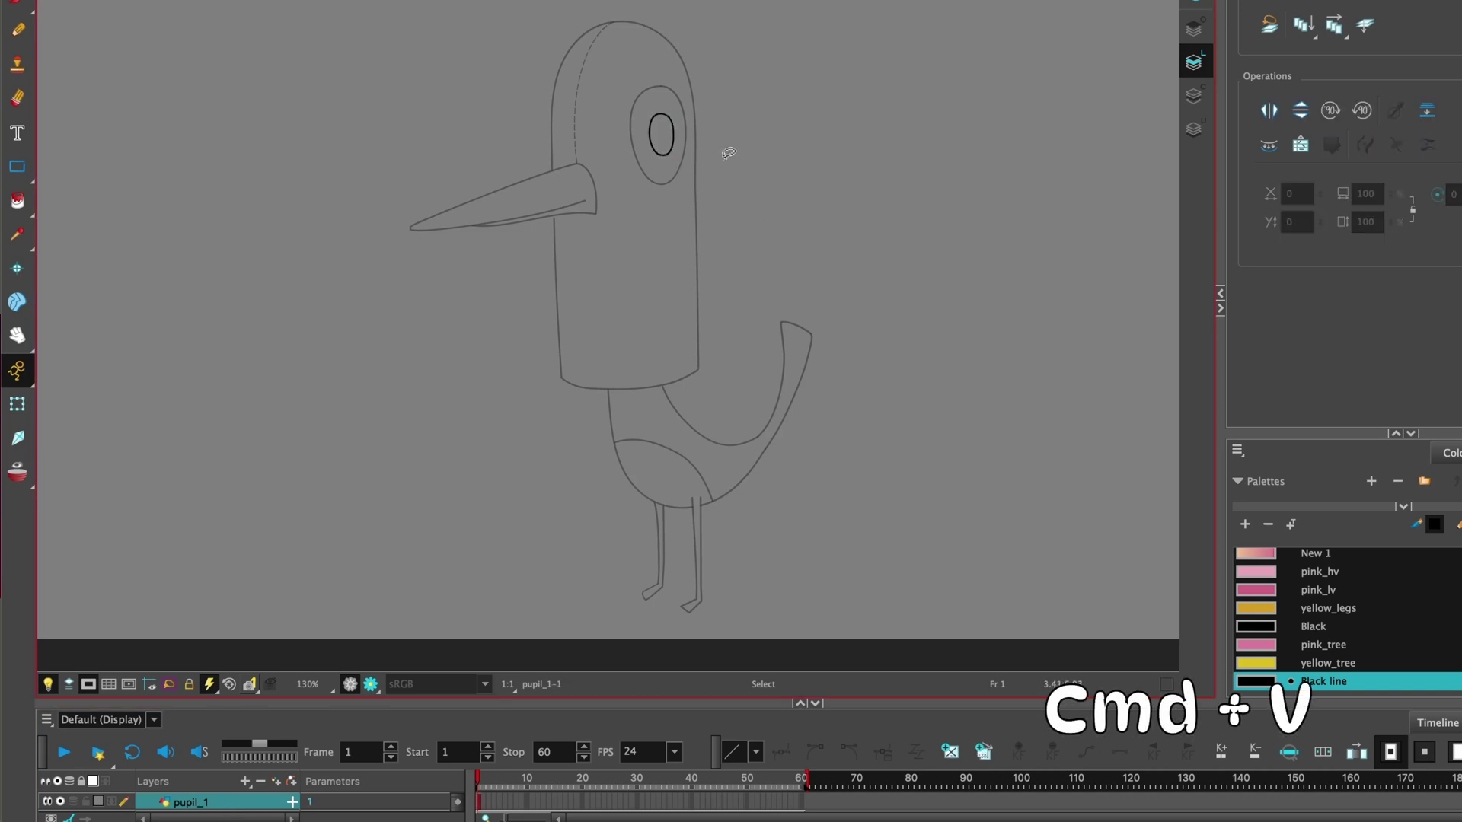
# Step: Toggle the line art and pupil_1 layer visibility to verify the pasted pupil
pyautogui.moveTo(303, 702); pyautogui.dragTo(306, 659)
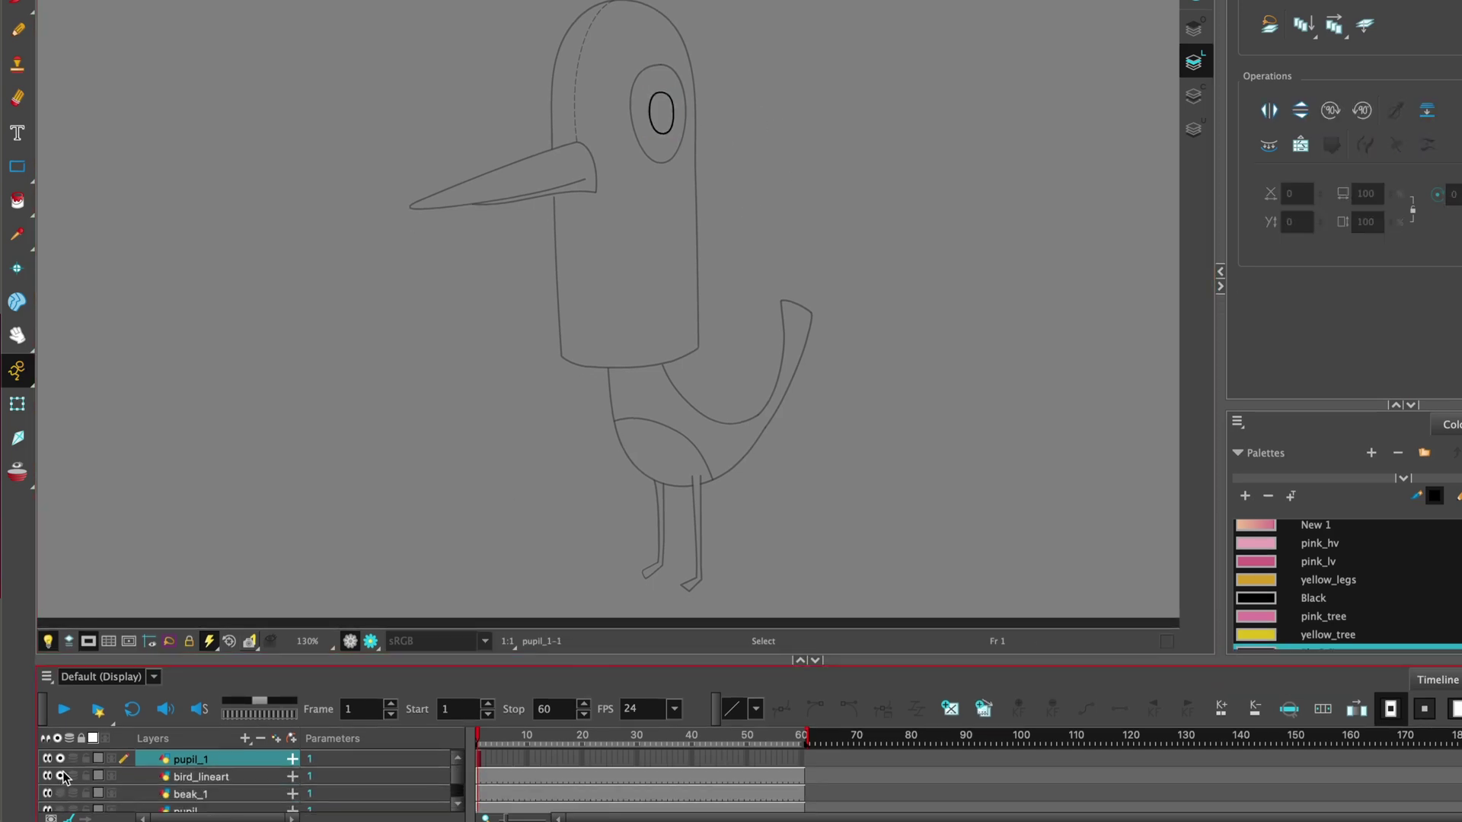
pyautogui.click(60, 777)
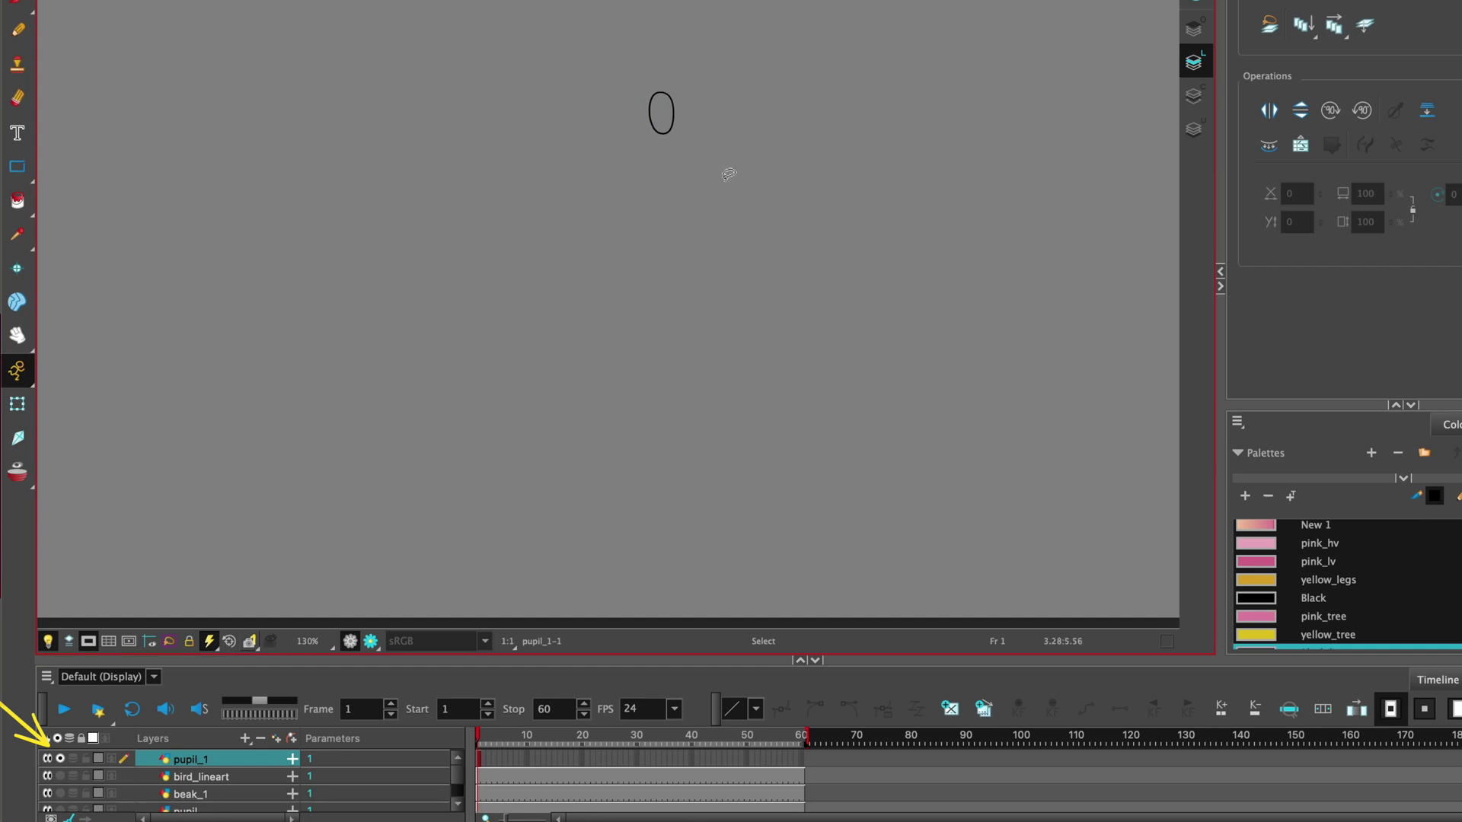
pyautogui.click(60, 777)
pyautogui.click(60, 759)
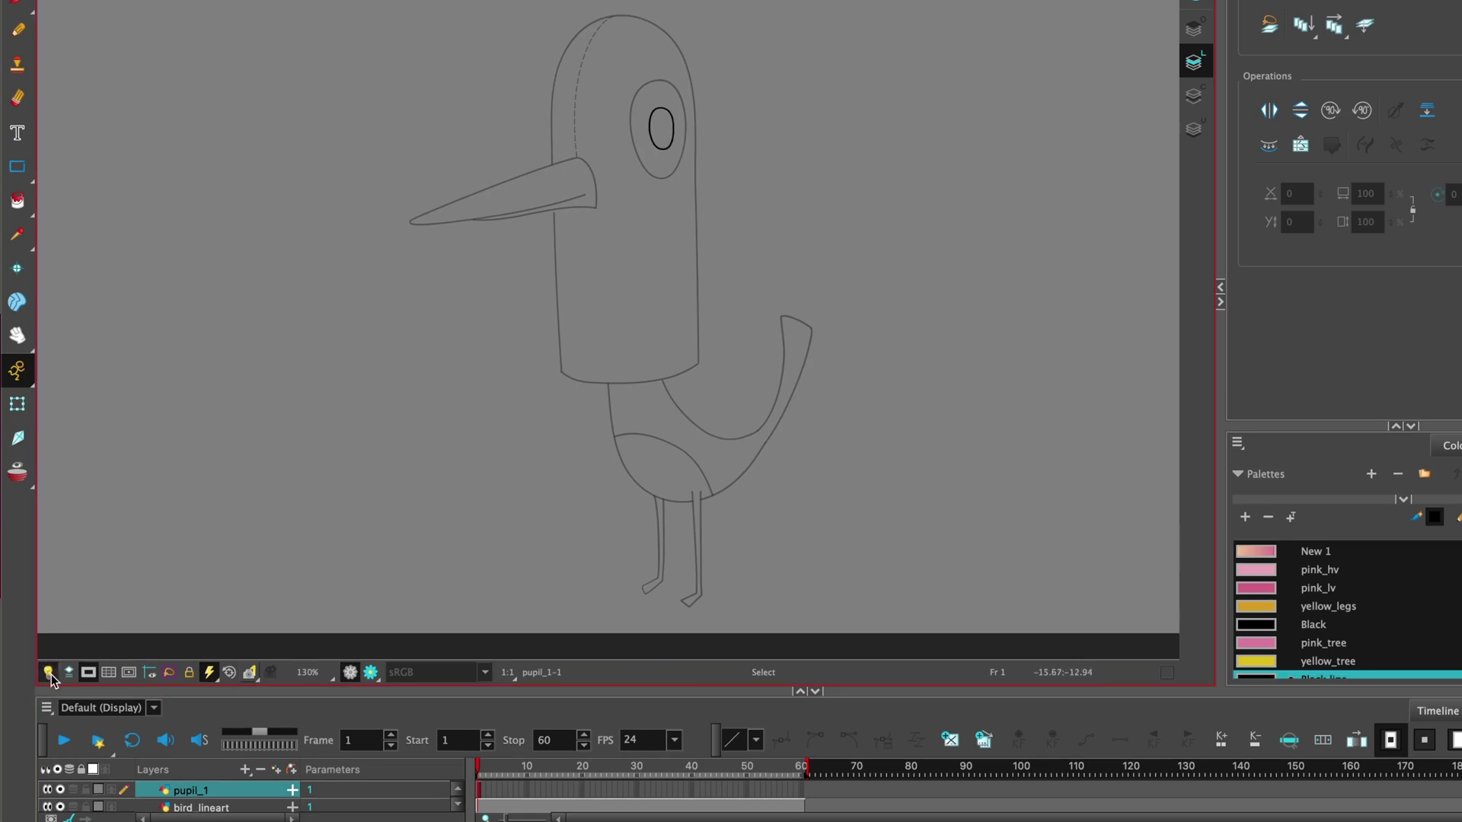
# Step: Move the eye outline from bird_lineart onto a new f_eye drawing layer
pyautogui.click(673, 59)
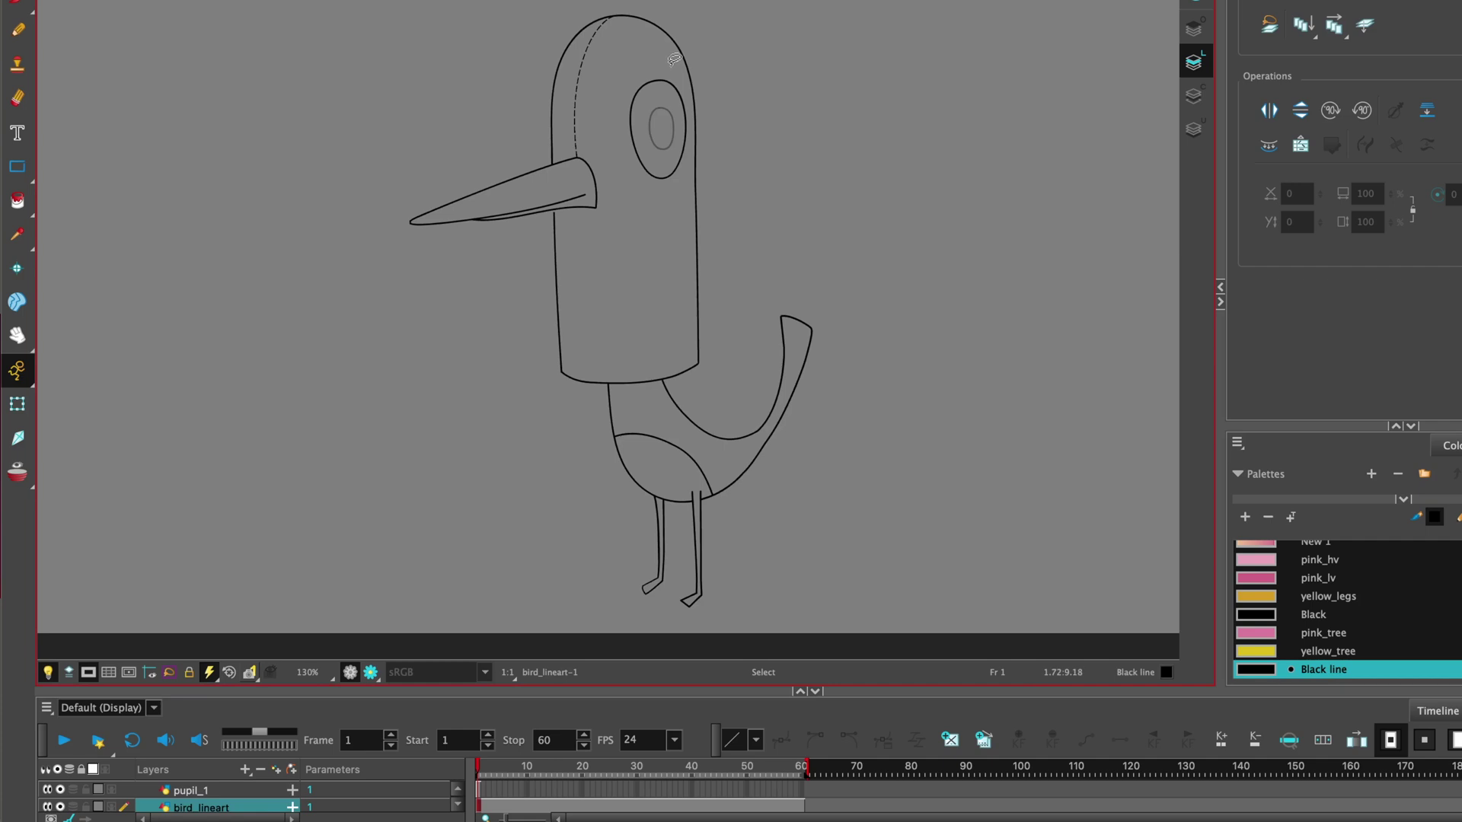
pyautogui.moveTo(670, 59)
pyautogui.mouseDown()
pyautogui.moveTo(631, 73)
pyautogui.moveTo(619, 136)
pyautogui.moveTo(642, 187)
pyautogui.moveTo(665, 195)
pyautogui.moveTo(681, 100)
pyautogui.moveTo(667, 53)
pyautogui.mouseUp()
pyautogui.press('super+x')
pyautogui.press('super+r')
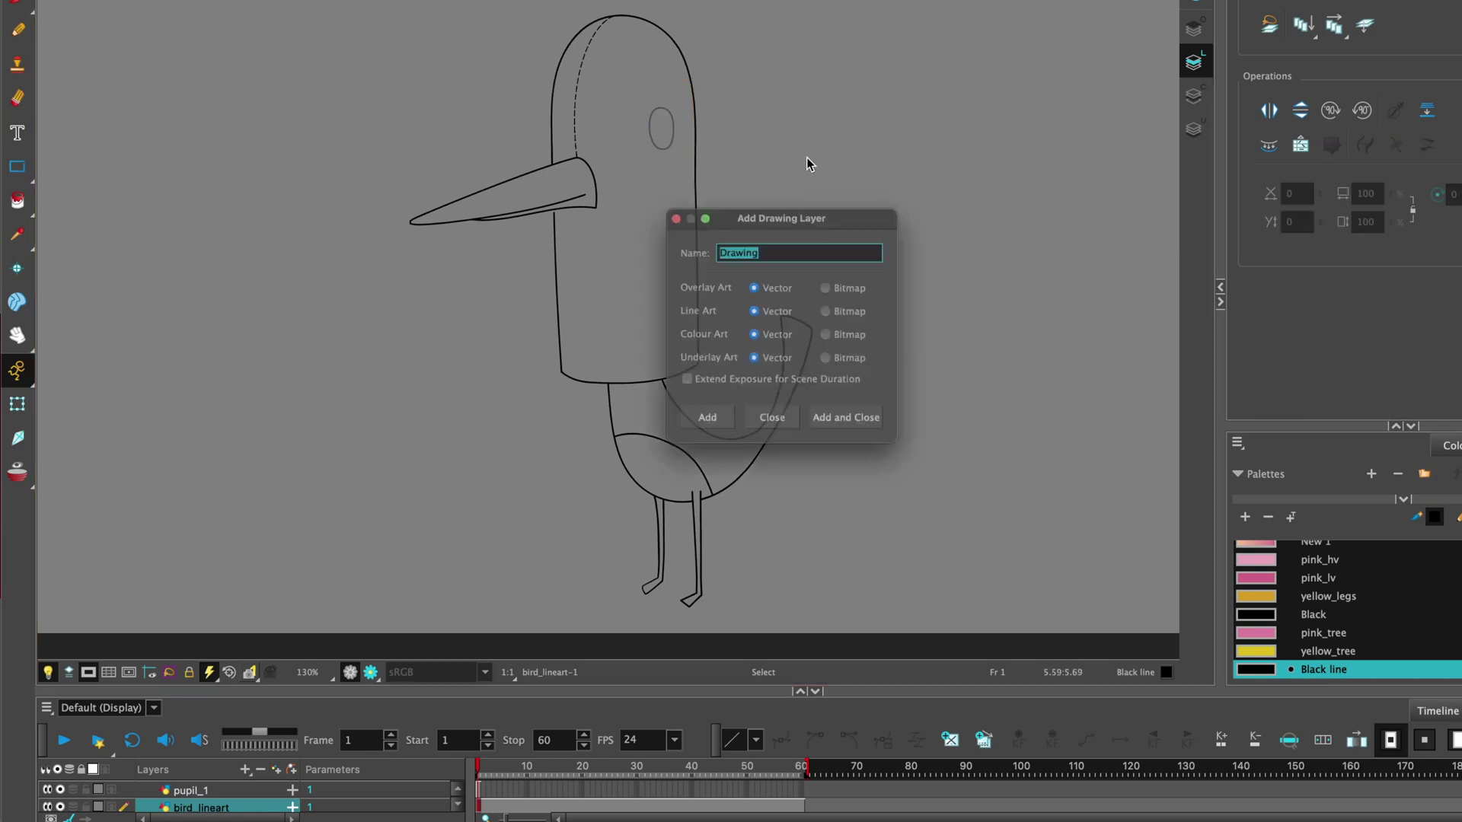
pyautogui.write('eye')
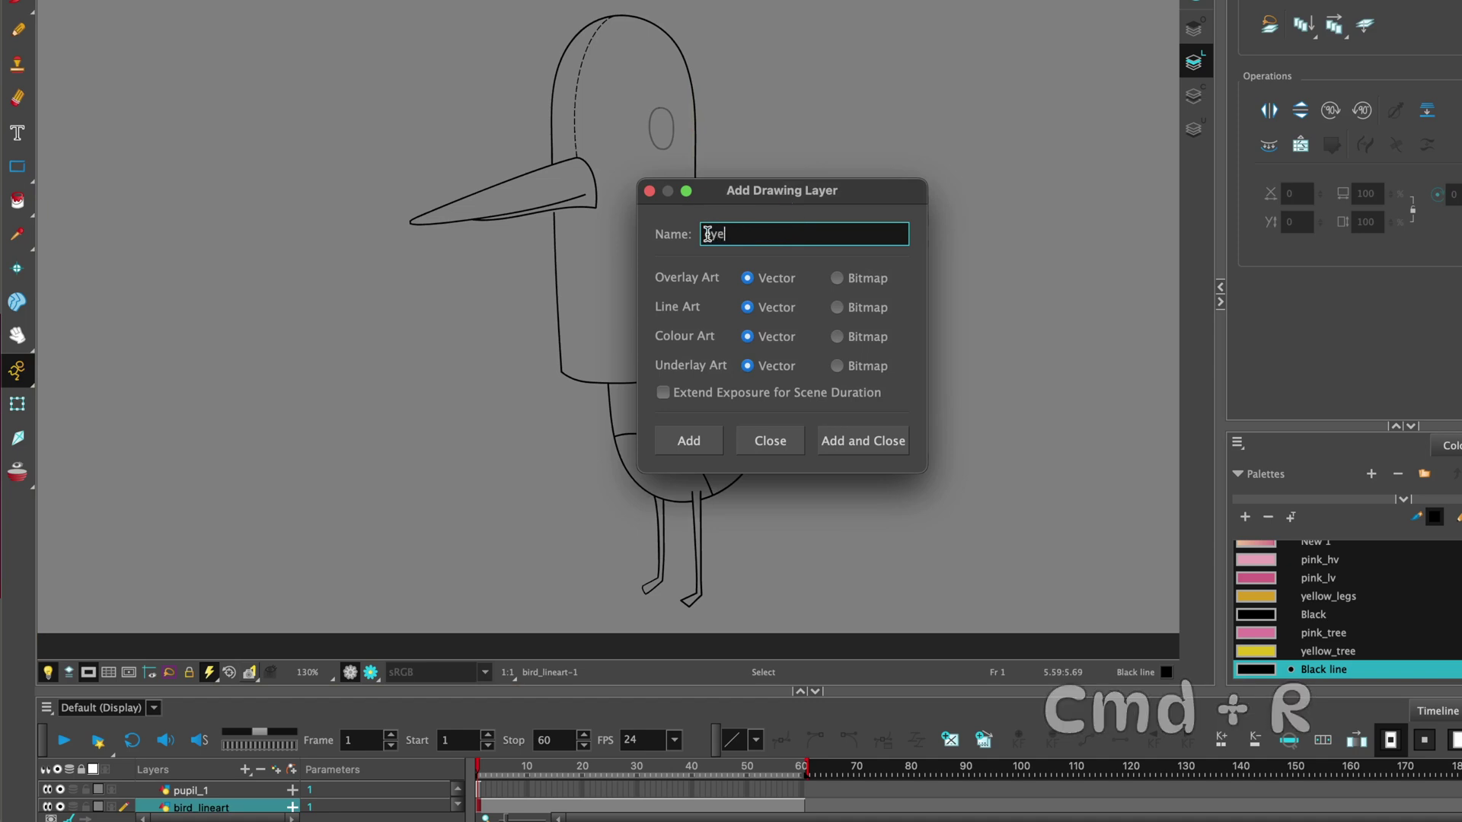
pyautogui.write('f_')
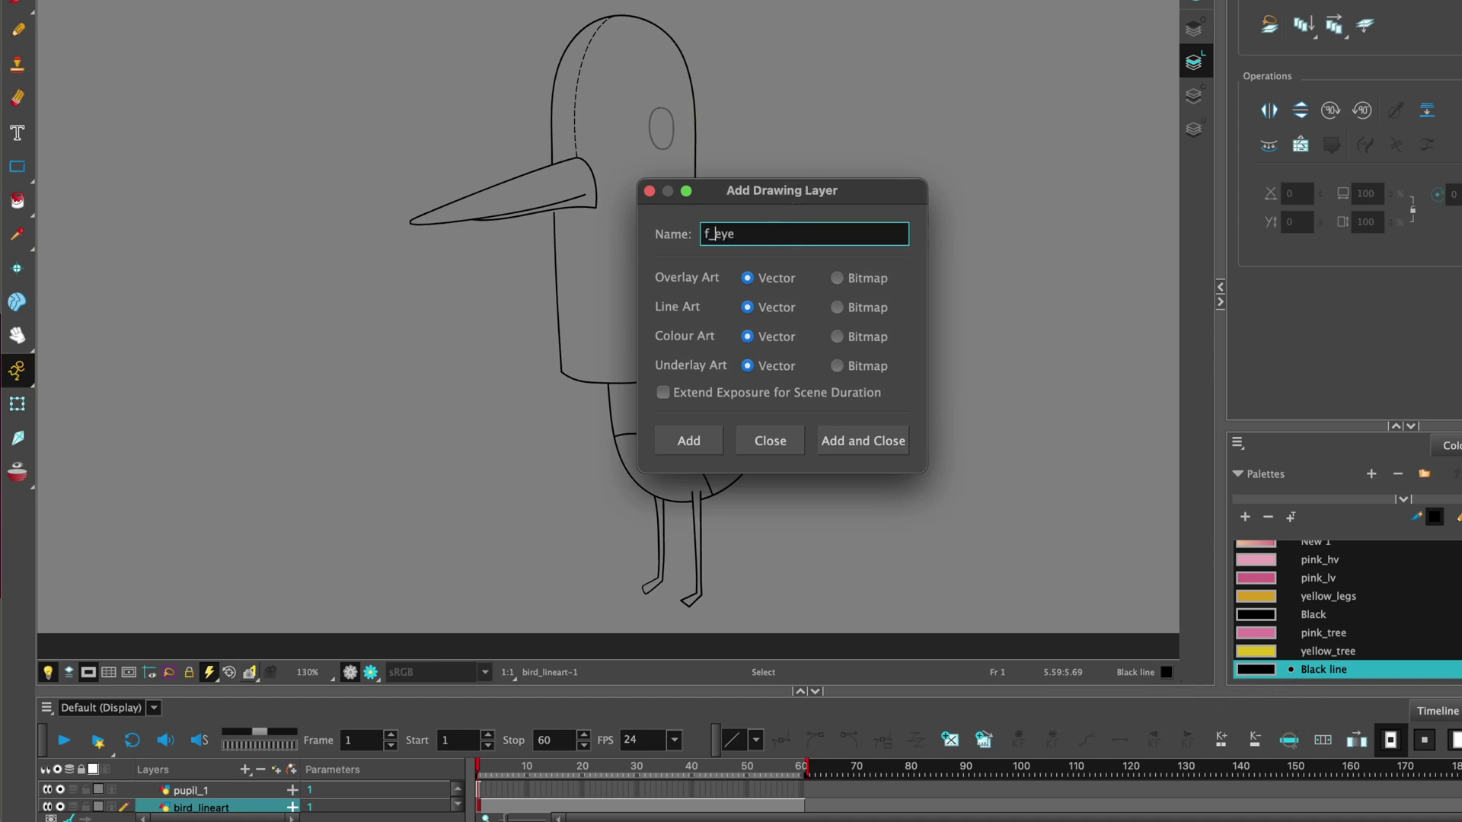
pyautogui.click(884, 442)
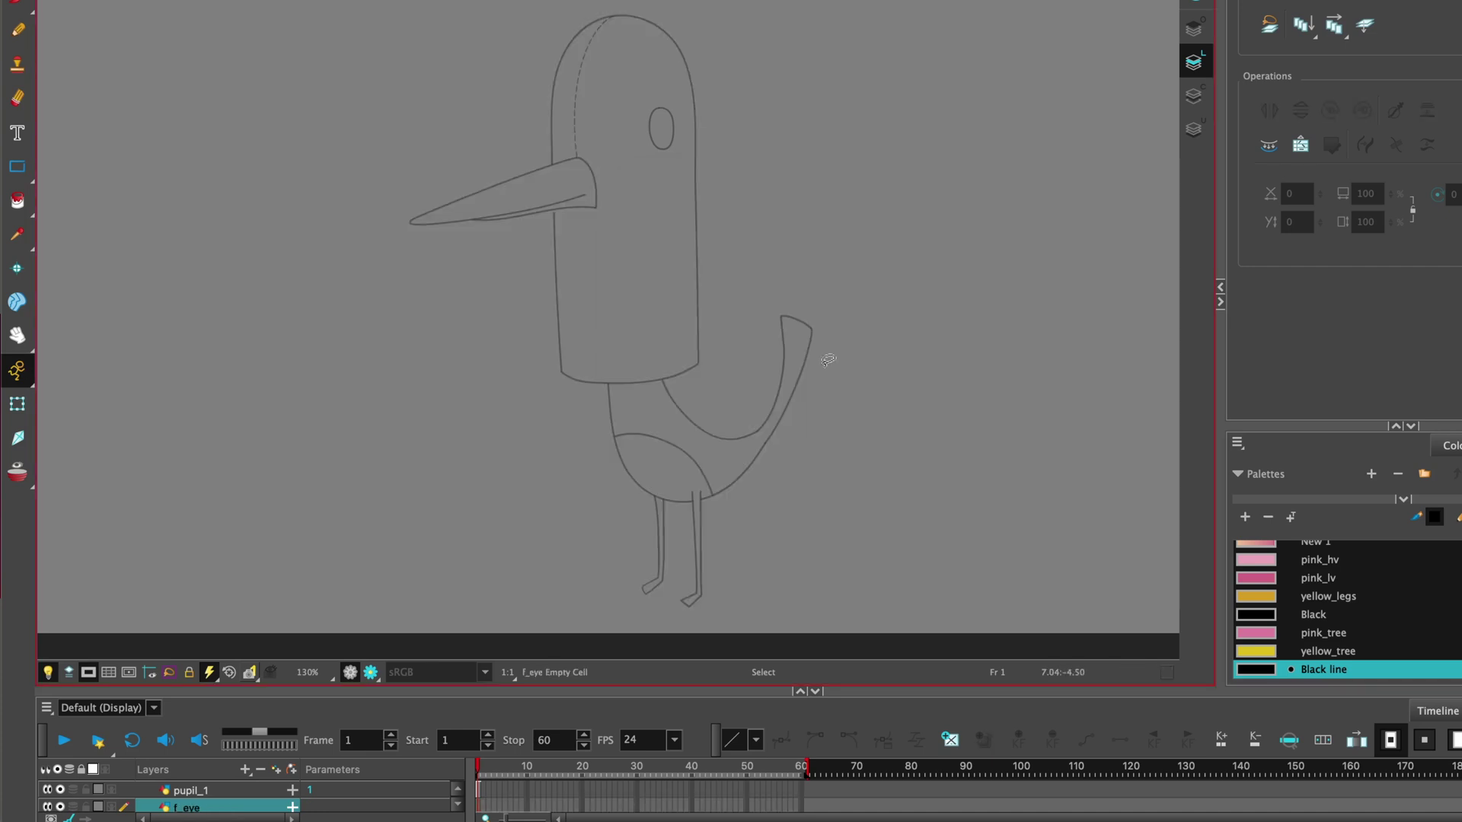
pyautogui.hotkey('ctrl', 'v')
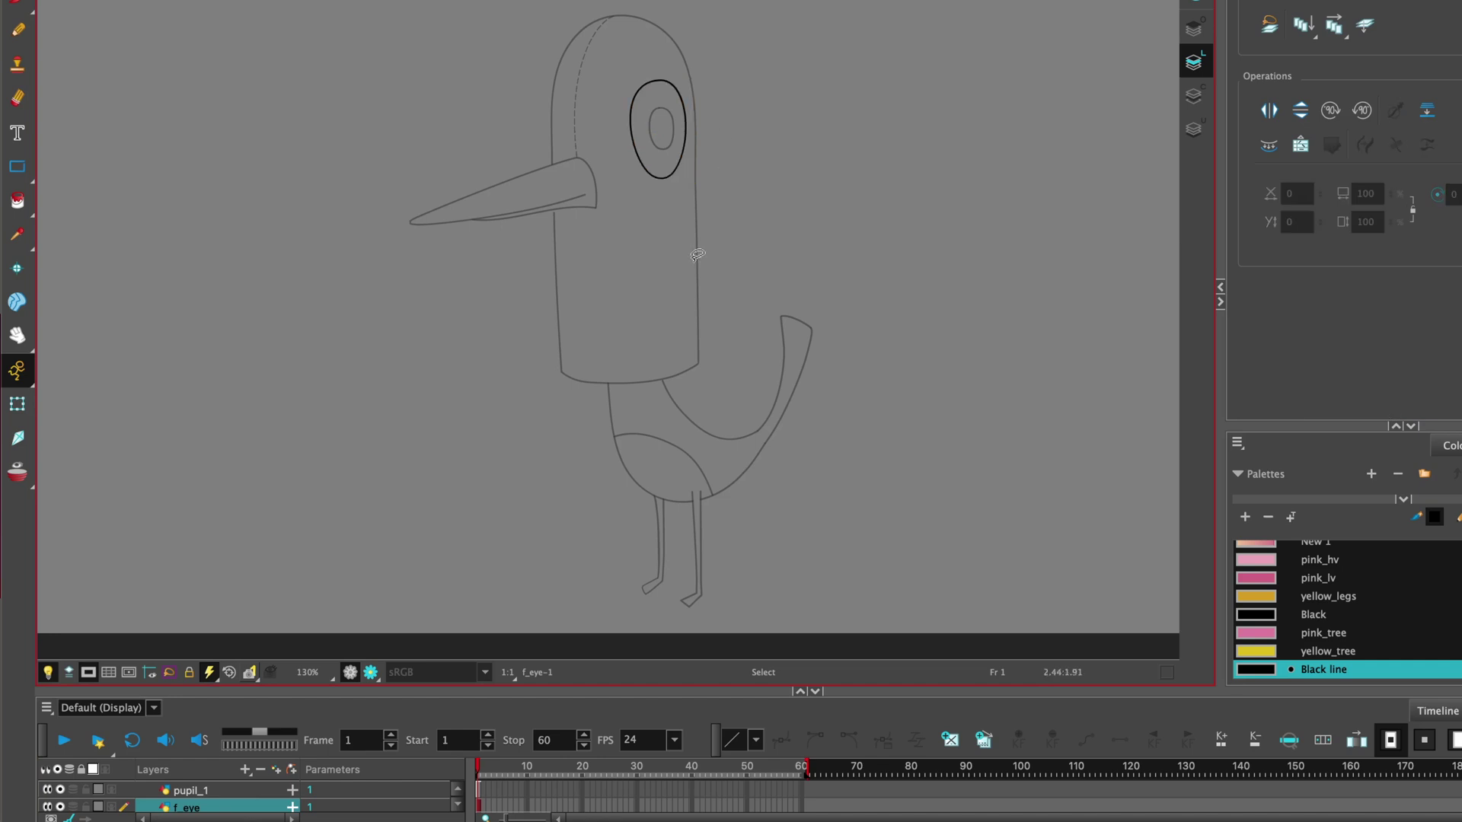
# Step: Move the beak strokes from bird_lineart onto a new beak layer
pyautogui.moveTo(349, 691); pyautogui.dragTo(349, 666)
pyautogui.click(245, 802)
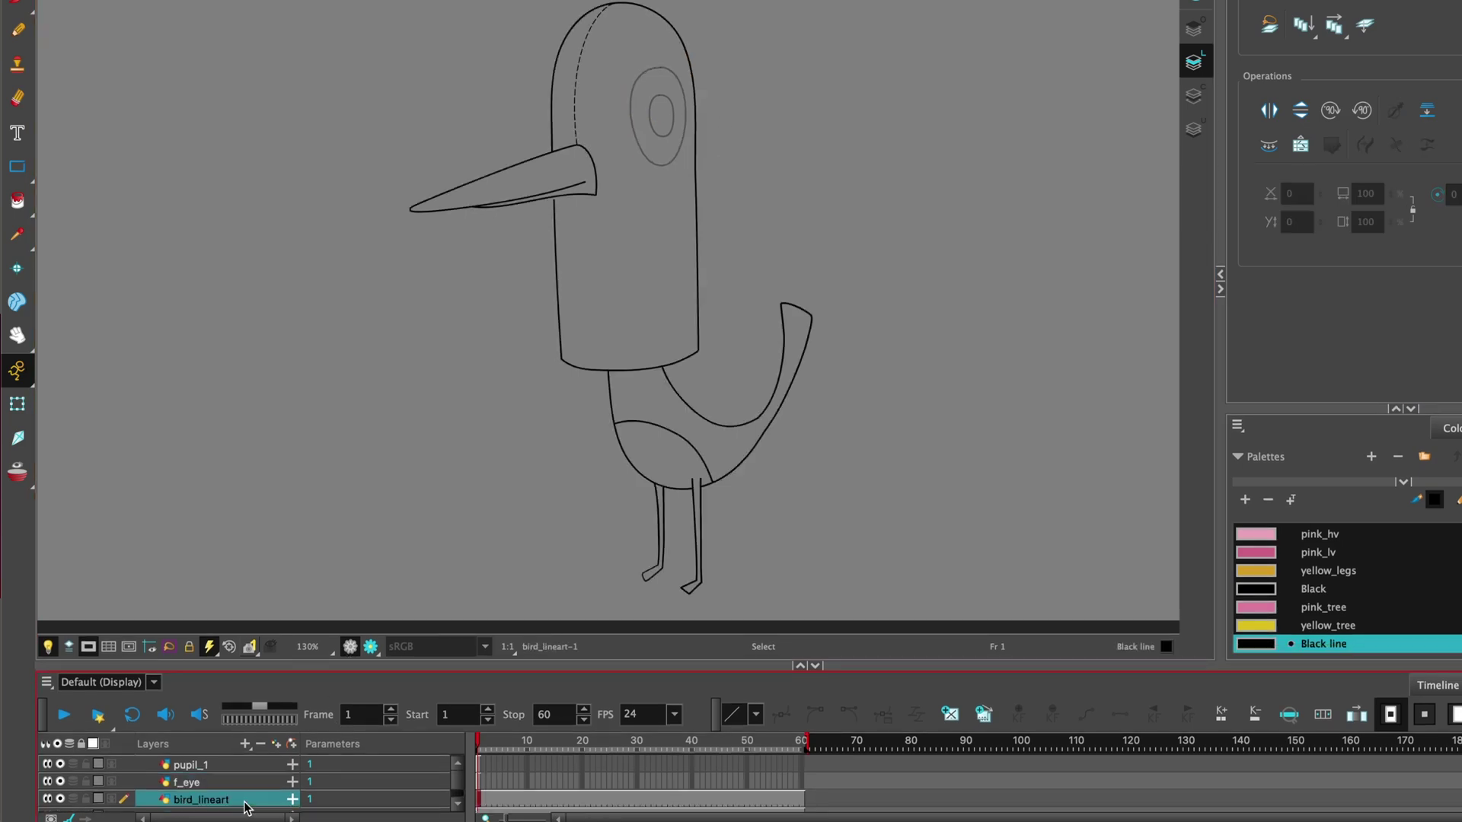
pyautogui.moveTo(517, 133); pyautogui.dragTo(532, 169)
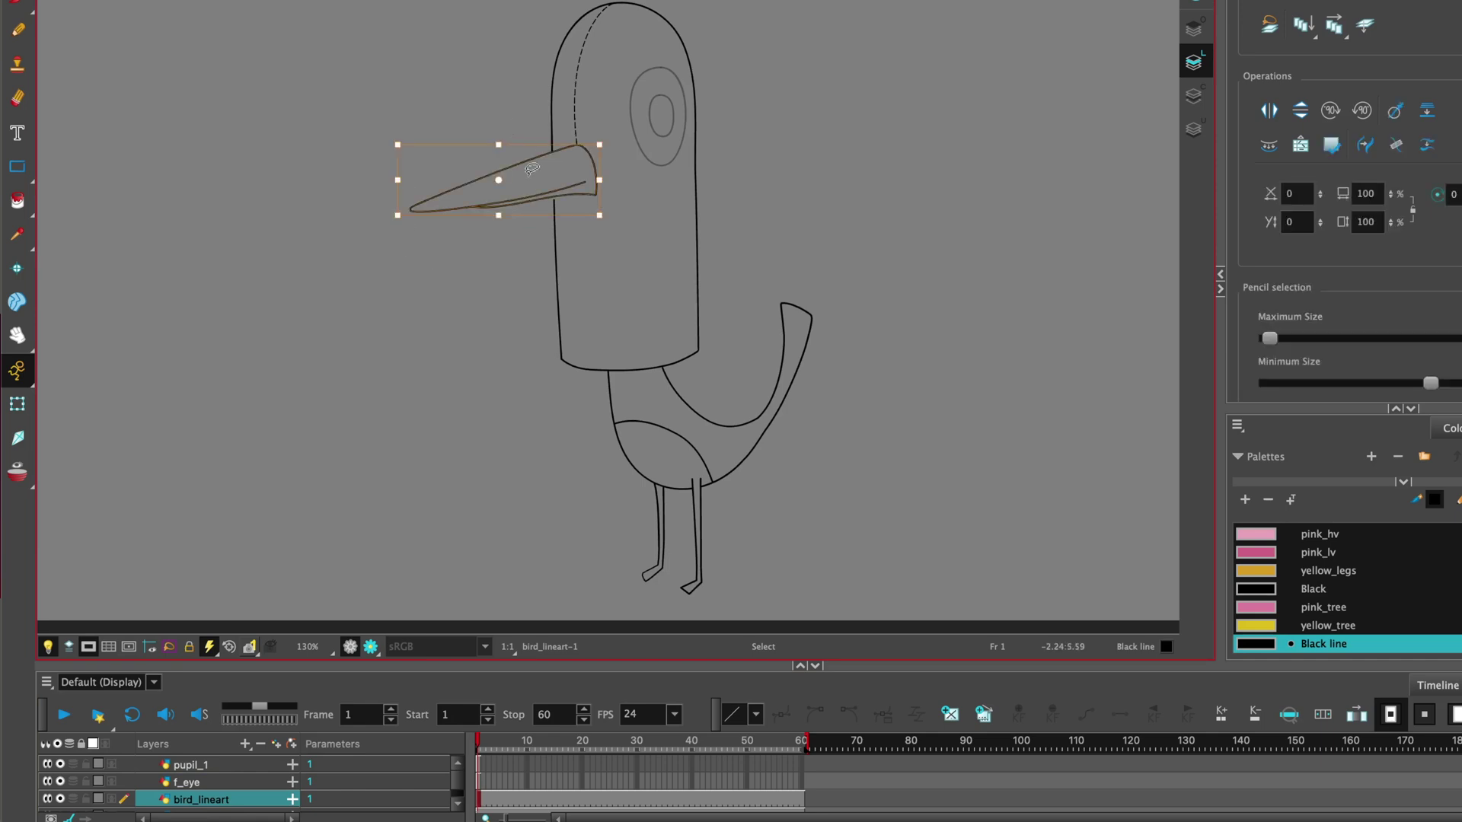
pyautogui.press('Delete')
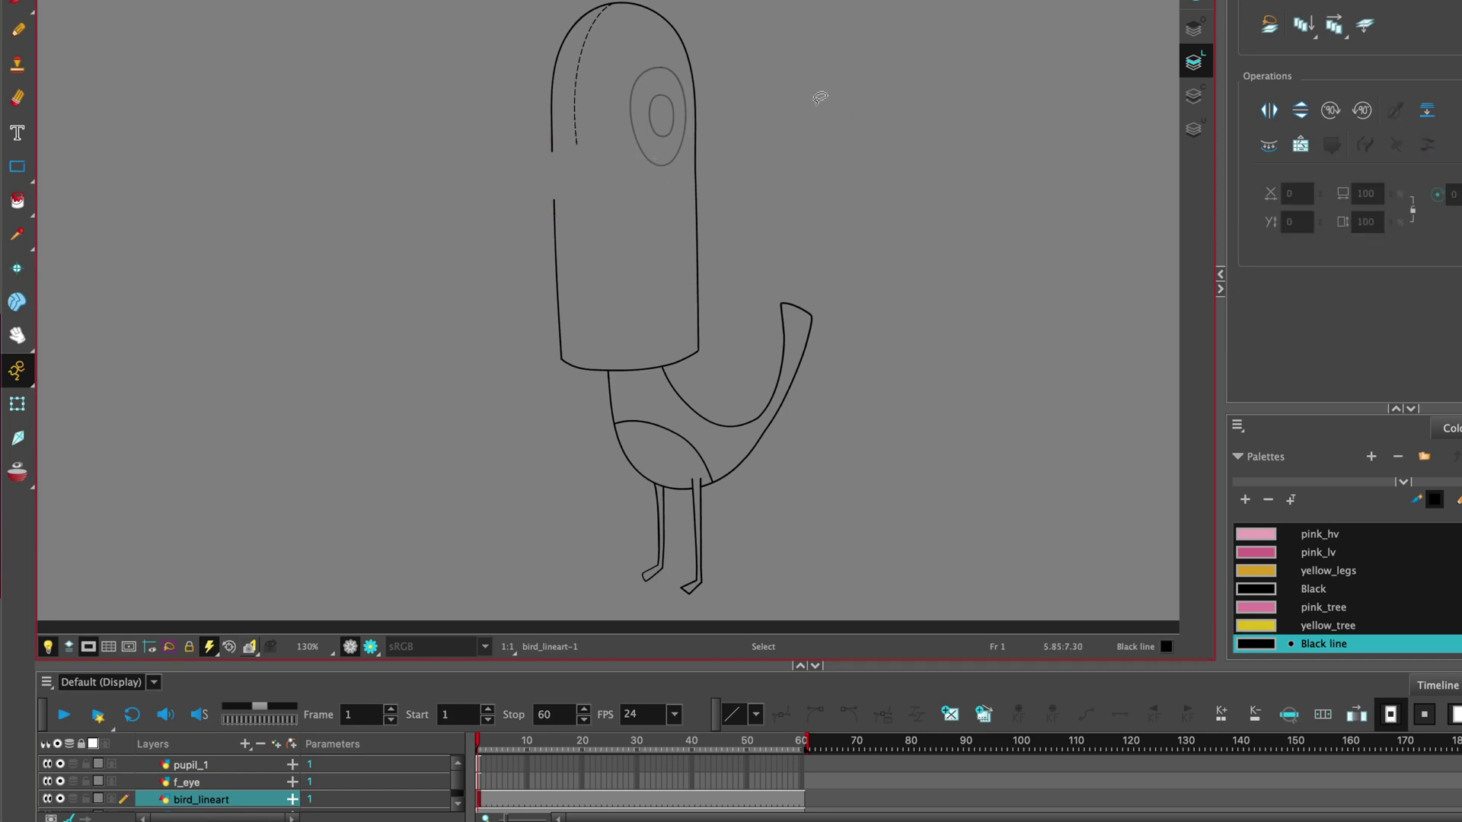
pyautogui.press('super+r')
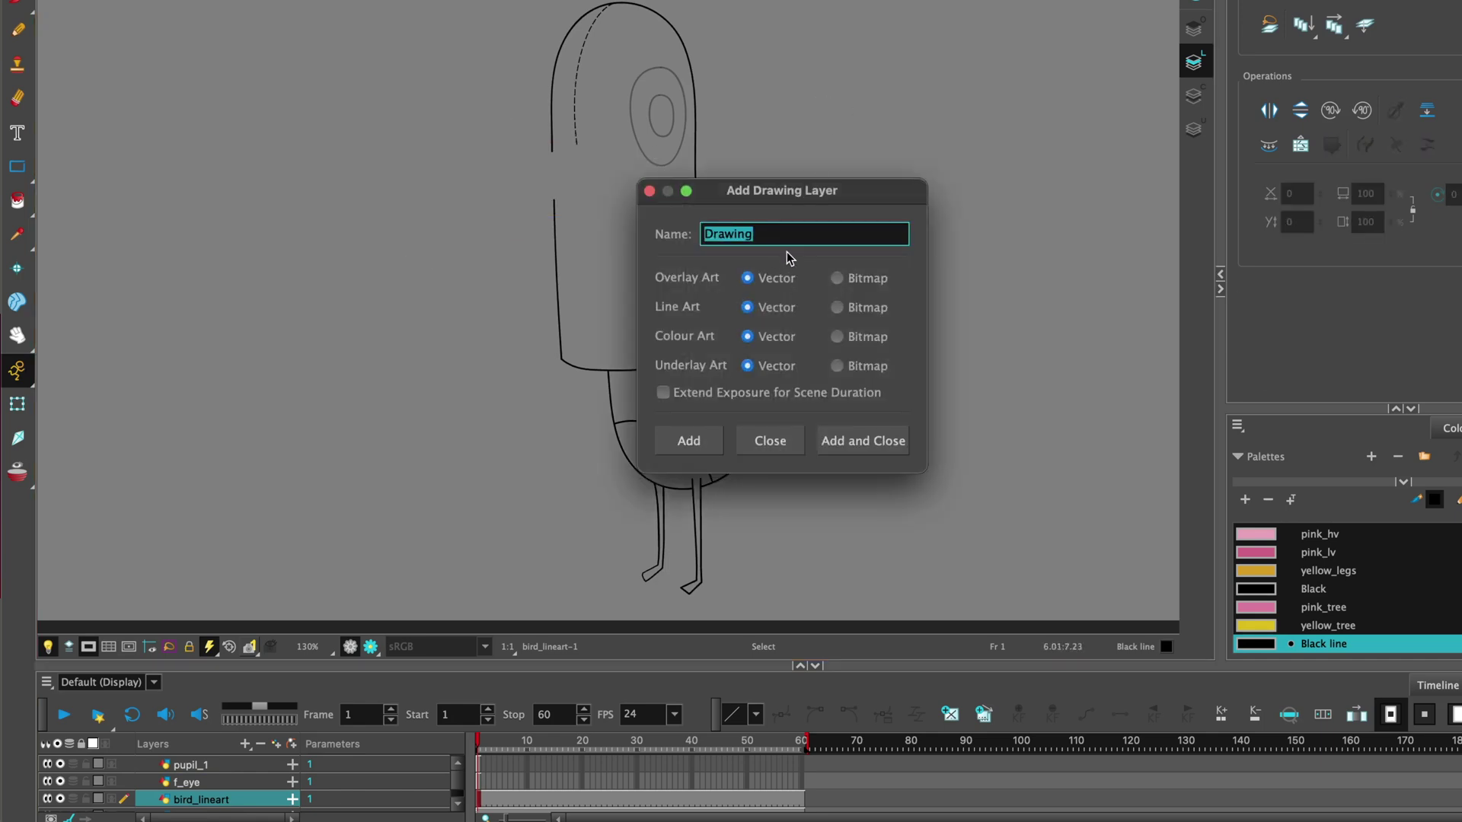
pyautogui.write('beak')
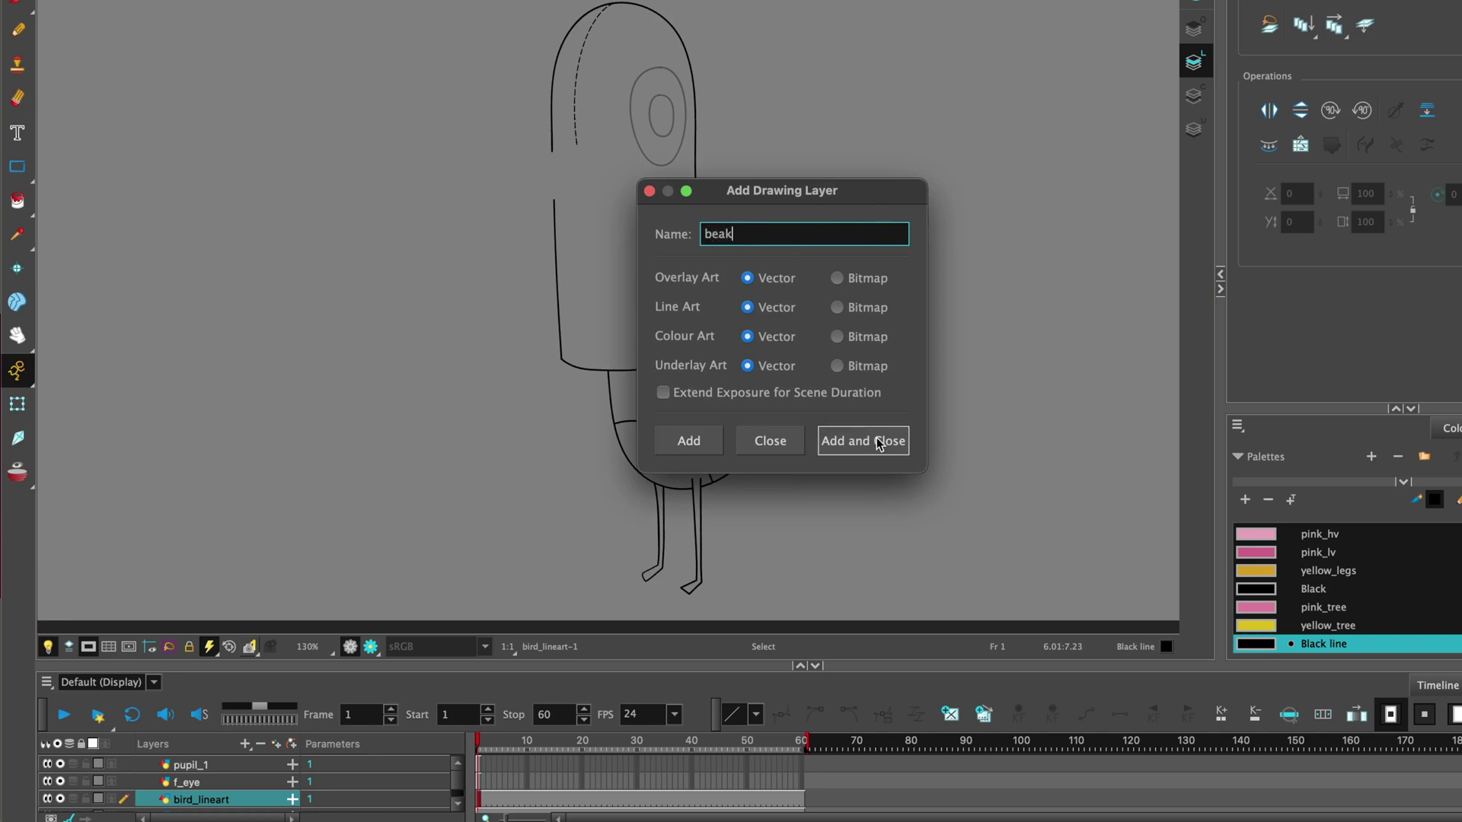
pyautogui.click(873, 439)
pyautogui.hotkey('ctrl', 'v')
# Step: Cut the head strokes from bird_lineart and add a drawing layer named head
pyautogui.click(553, 148)
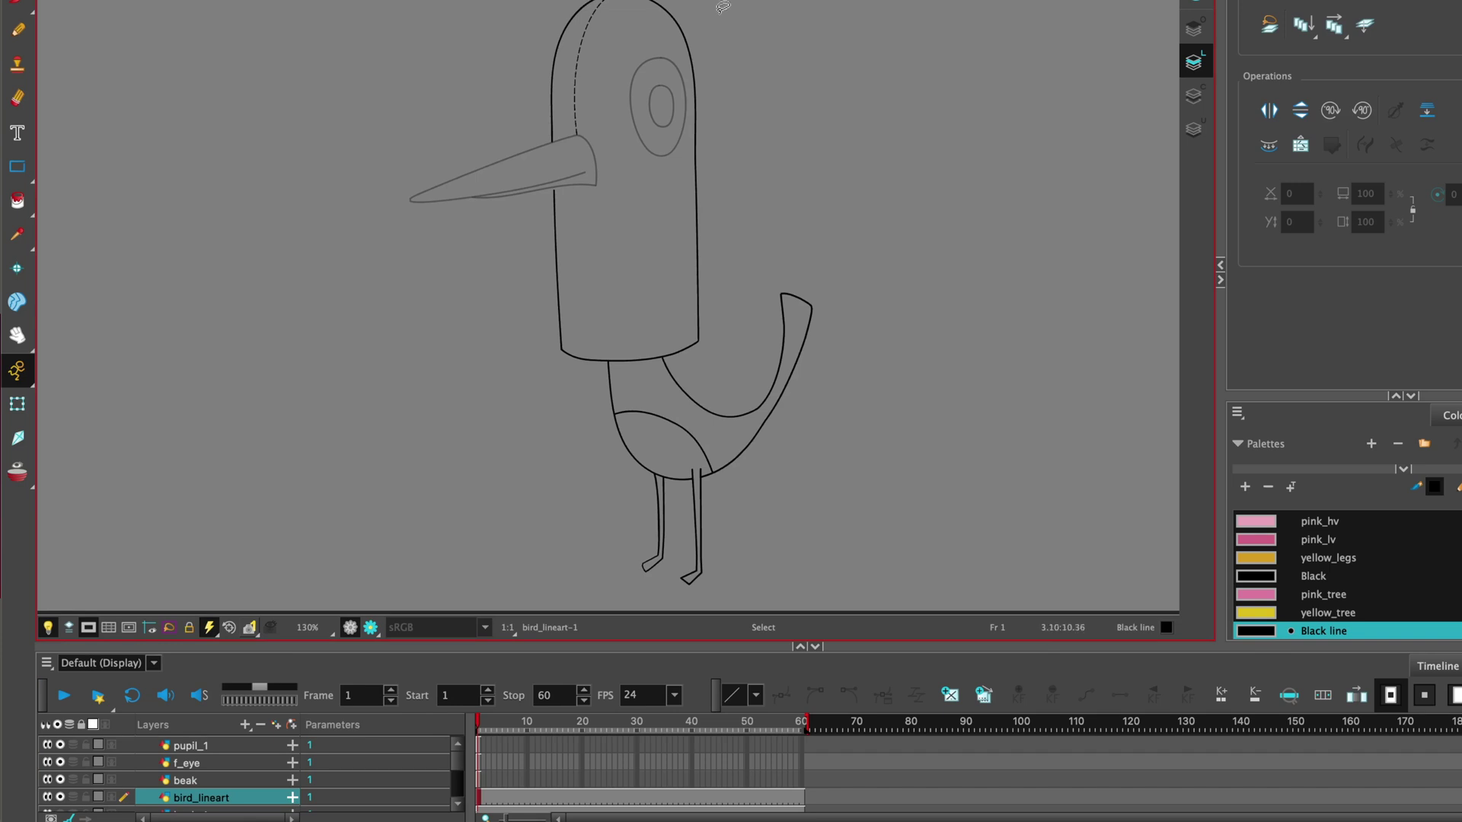
pyautogui.moveTo(721, 7)
pyautogui.mouseDown()
pyautogui.moveTo(499, 200)
pyautogui.moveTo(714, 226)
pyautogui.mouseUp()
pyautogui.hotkey('ctrl', 'x')
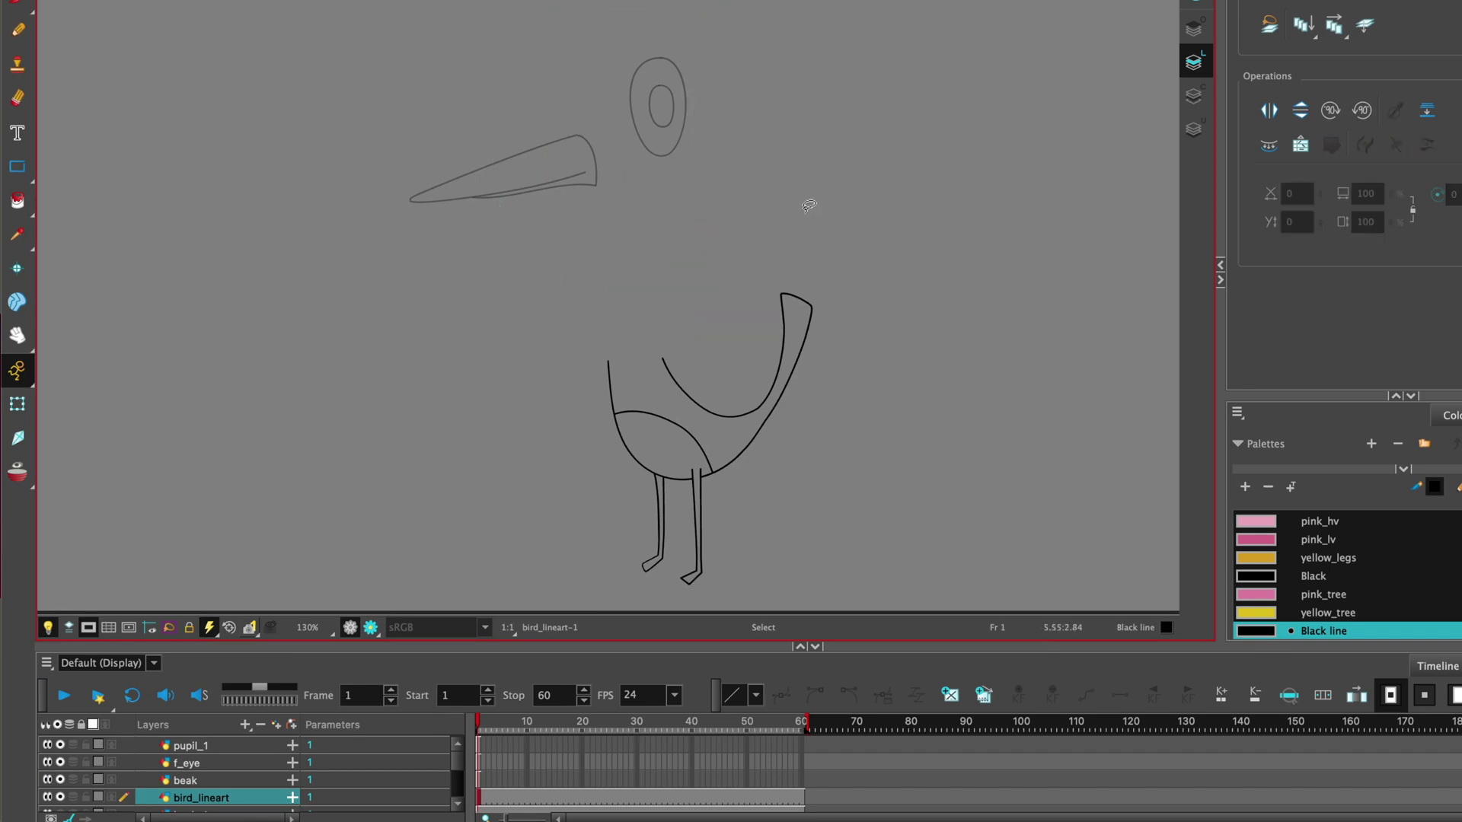
pyautogui.hotkey('ctrl', 'r')
pyautogui.write('he')
pyautogui.click(863, 441)
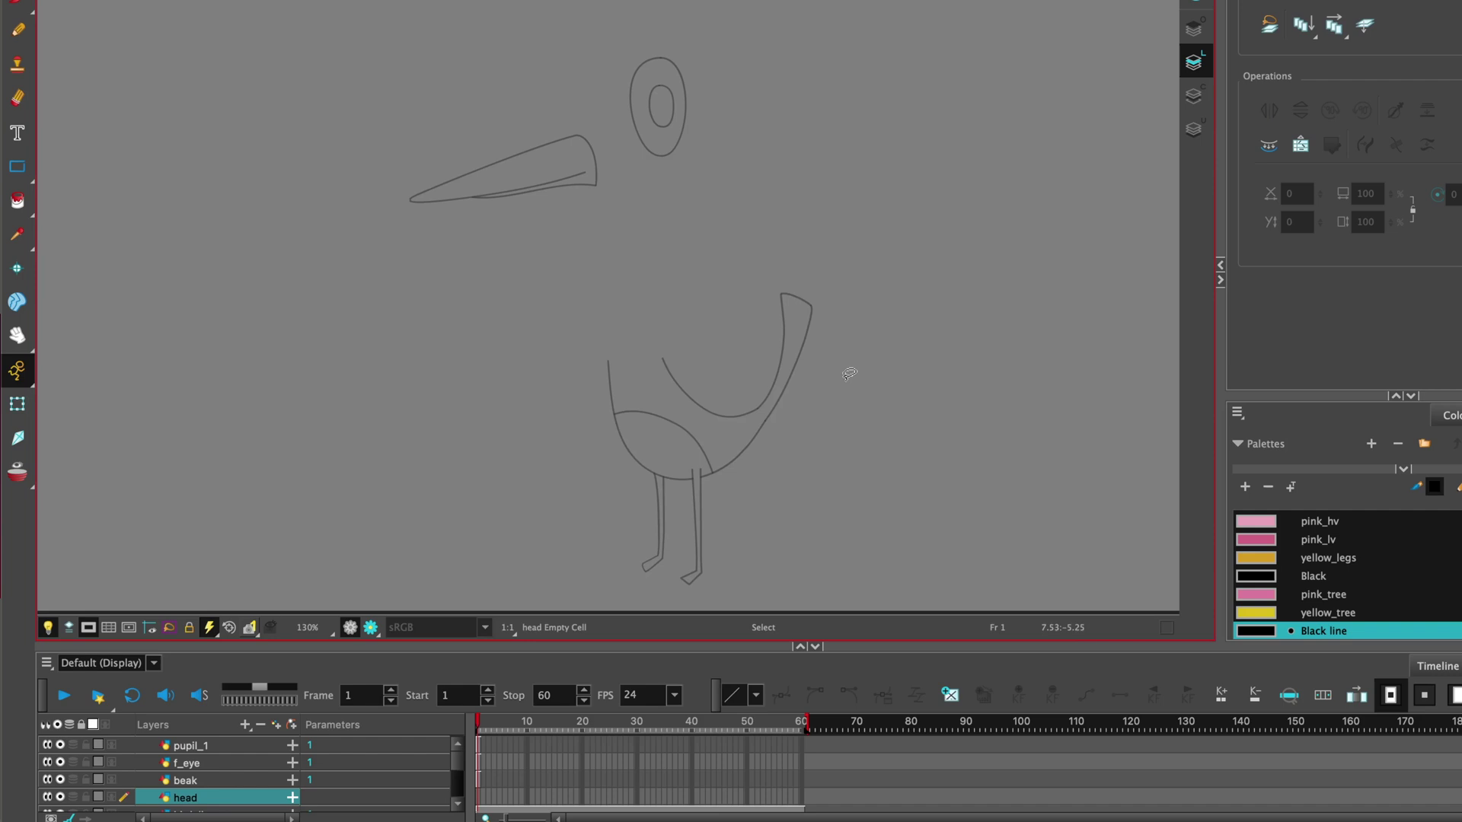
# Step: Paste the head strokes onto the head layer and deselect them
pyautogui.hotkey('ctrl', 'v')
pyautogui.click(714, 166)
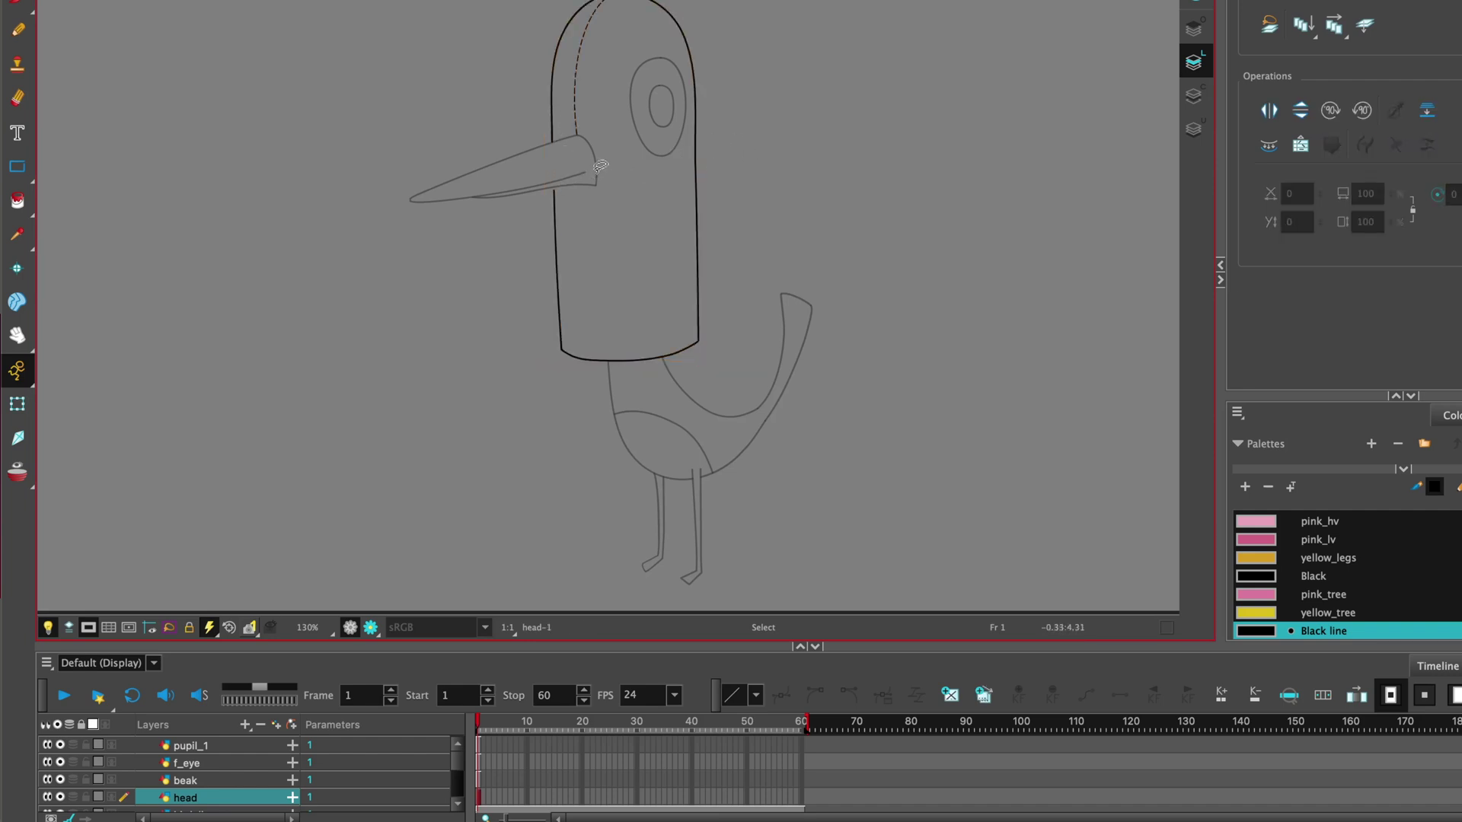
pyautogui.scroll(5, 601, 166)
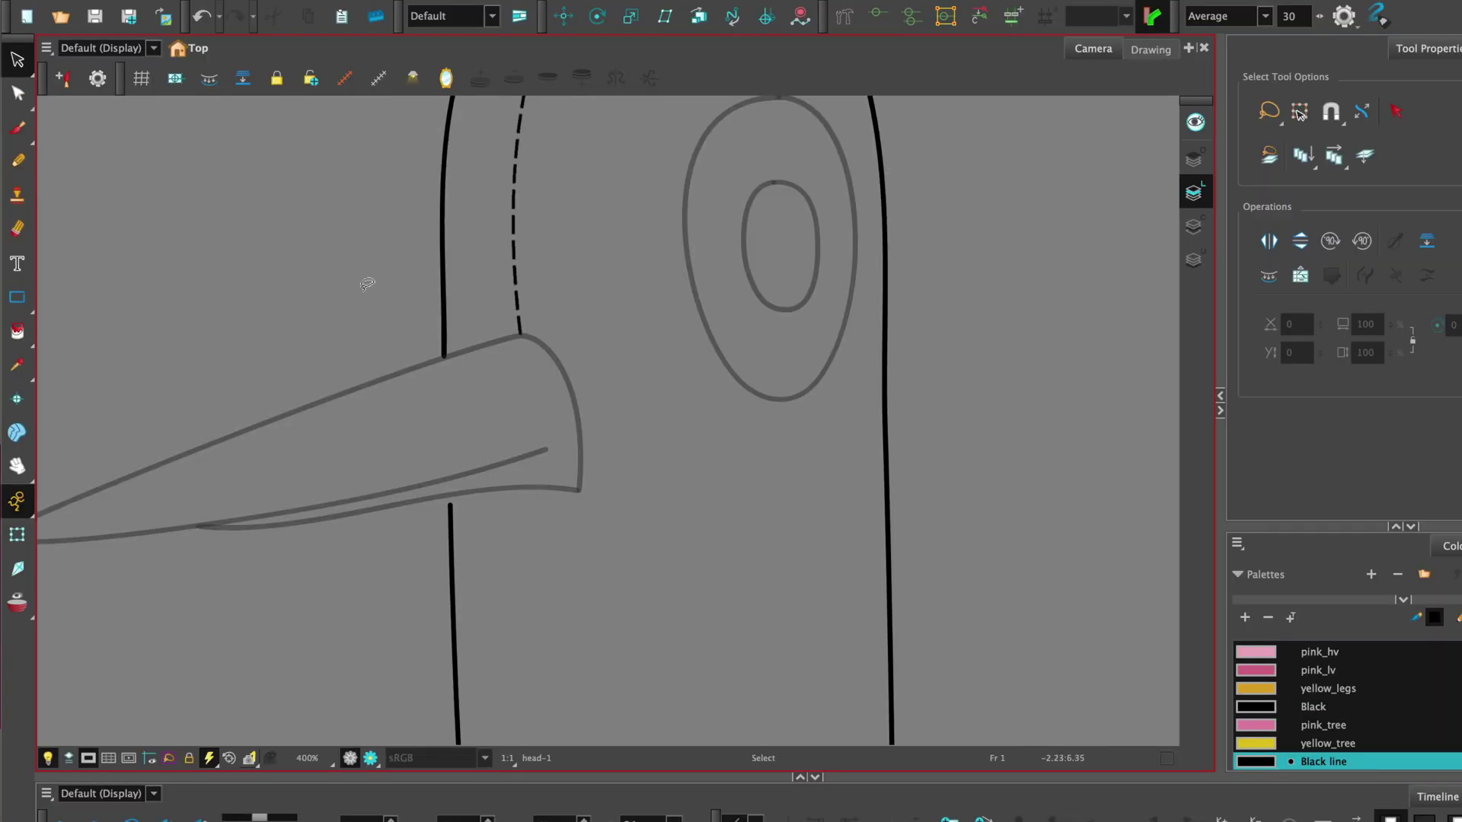
# Step: Snap the broken left head outline's end point onto the upper line using Snap to Contour
pyautogui.moveTo(17, 92); pyautogui.dragTo(84, 93)
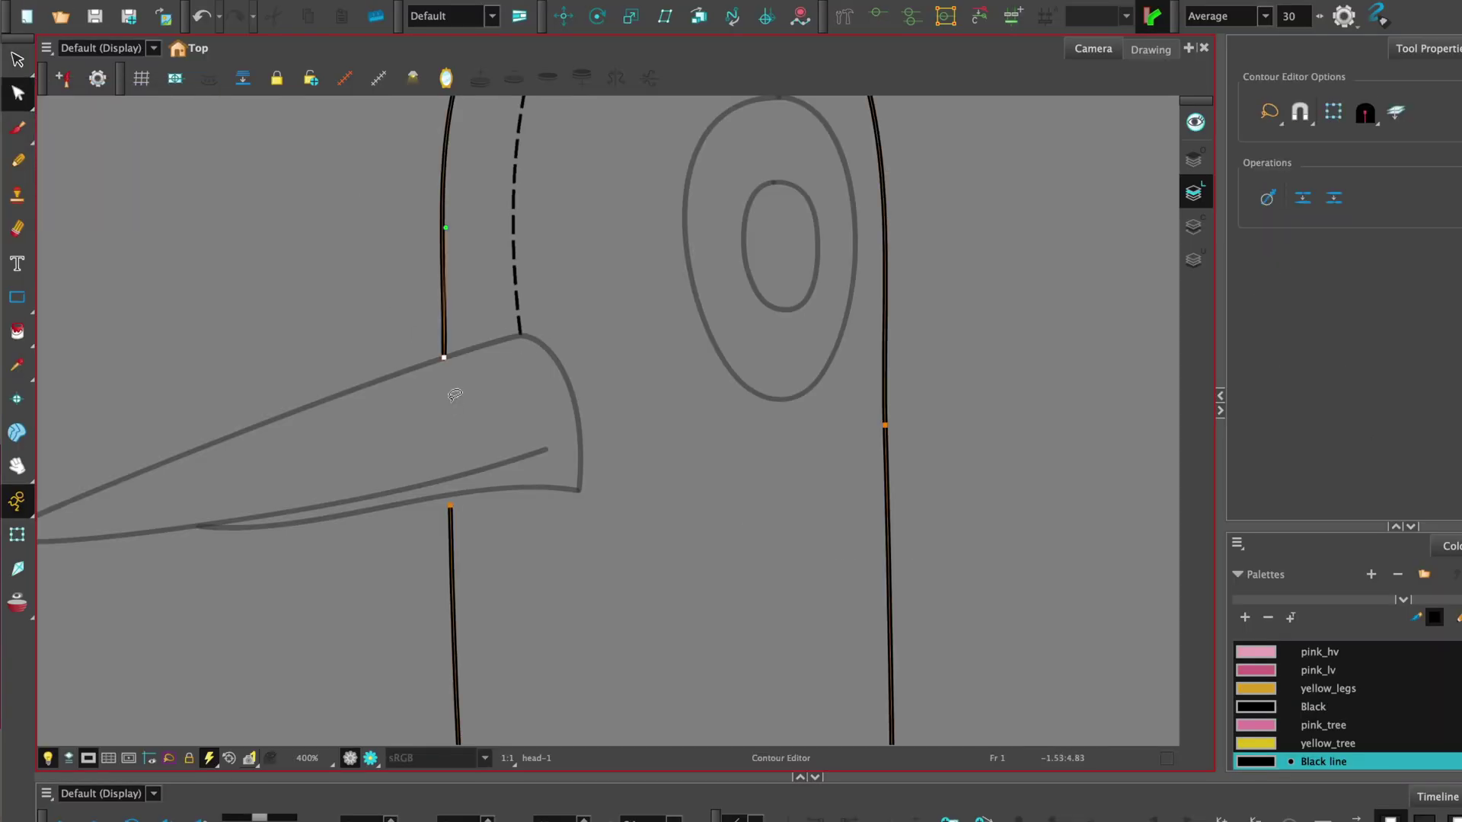
pyautogui.hotkey('ctrl', 'z')
pyautogui.click(450, 505)
pyautogui.moveTo(450, 488); pyautogui.dragTo(446, 374)
pyautogui.click(1302, 113)
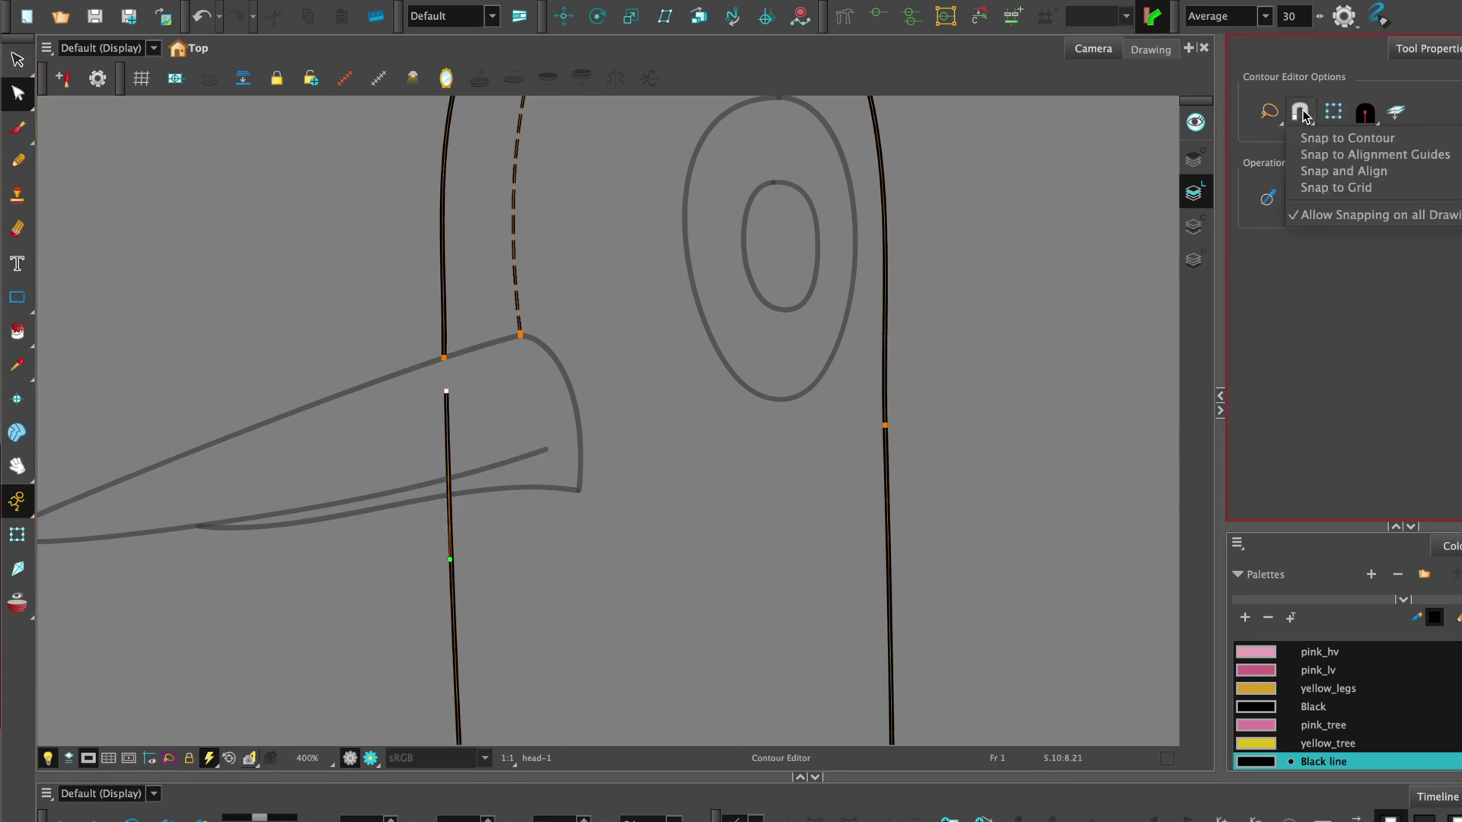
pyautogui.click(1346, 138)
pyautogui.moveTo(449, 395); pyautogui.dragTo(444, 359)
pyautogui.click(469, 371)
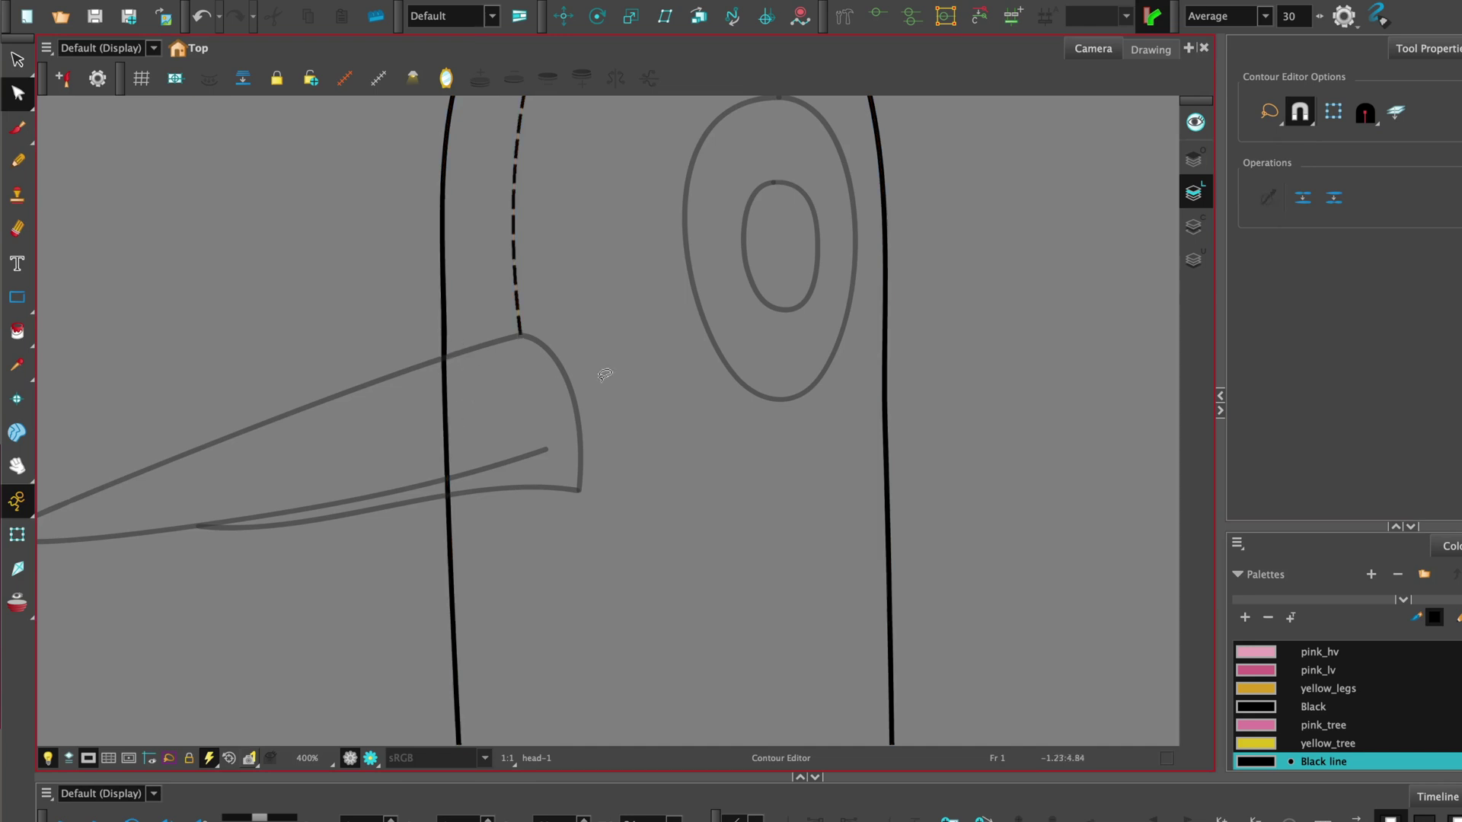
pyautogui.press('2')
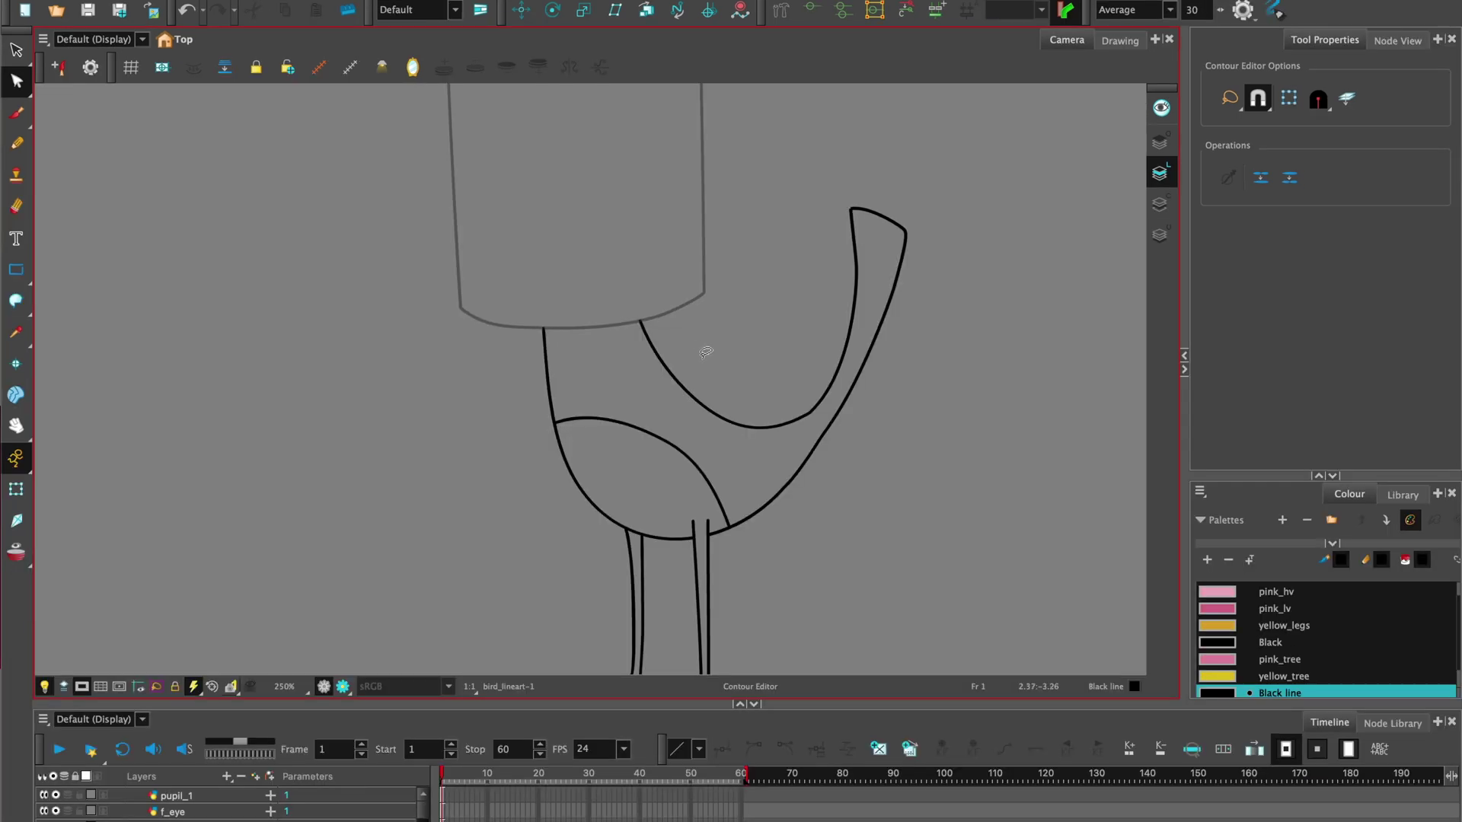
# Step: Show invisible strokes and close the bird's neck gap with an invisible Stroke line
pyautogui.scroll(-2, 706, 352)
pyautogui.moveTo(690, 346); pyautogui.dragTo(692, 363)
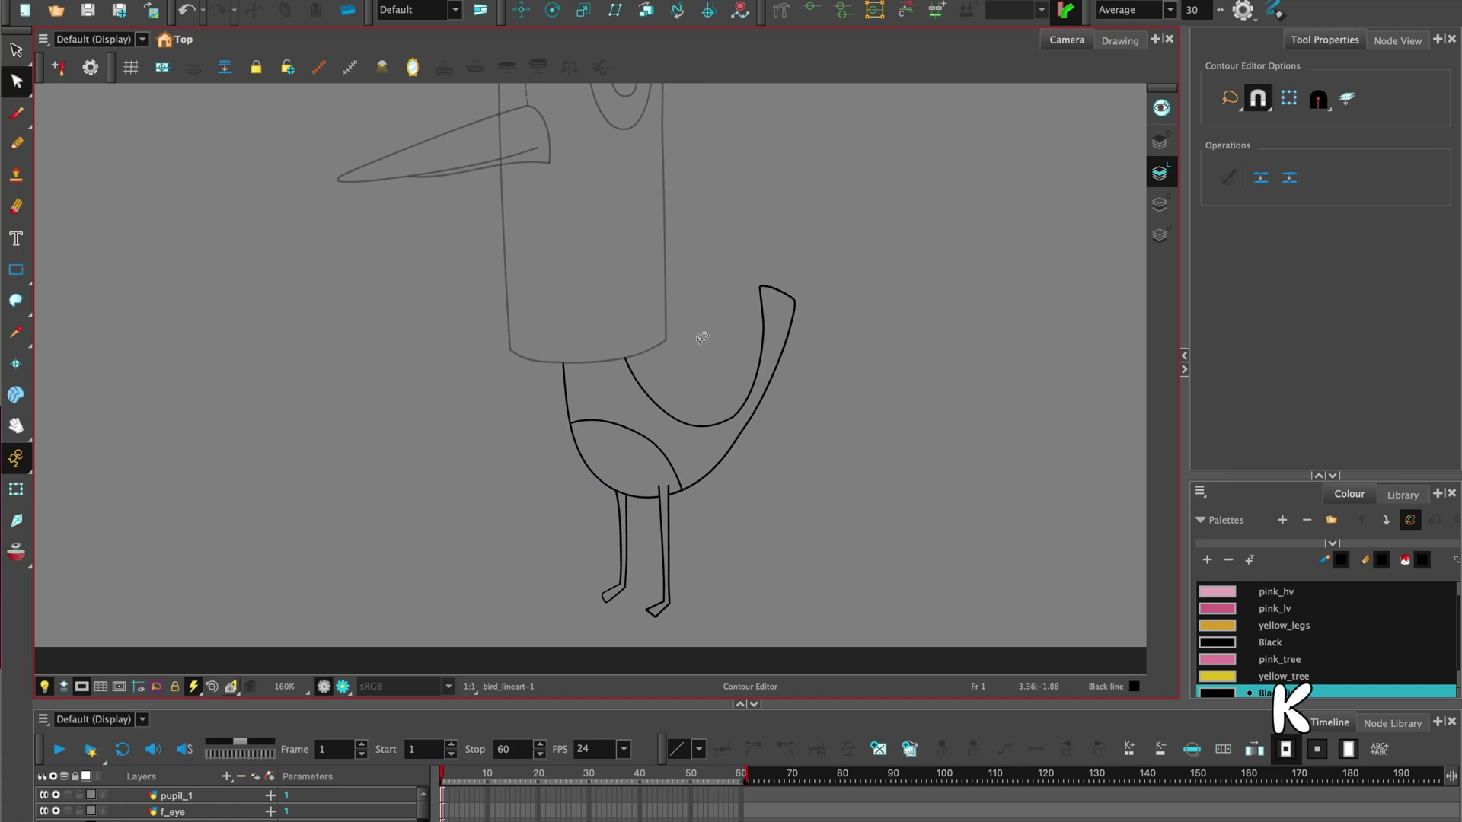
pyautogui.press('k')
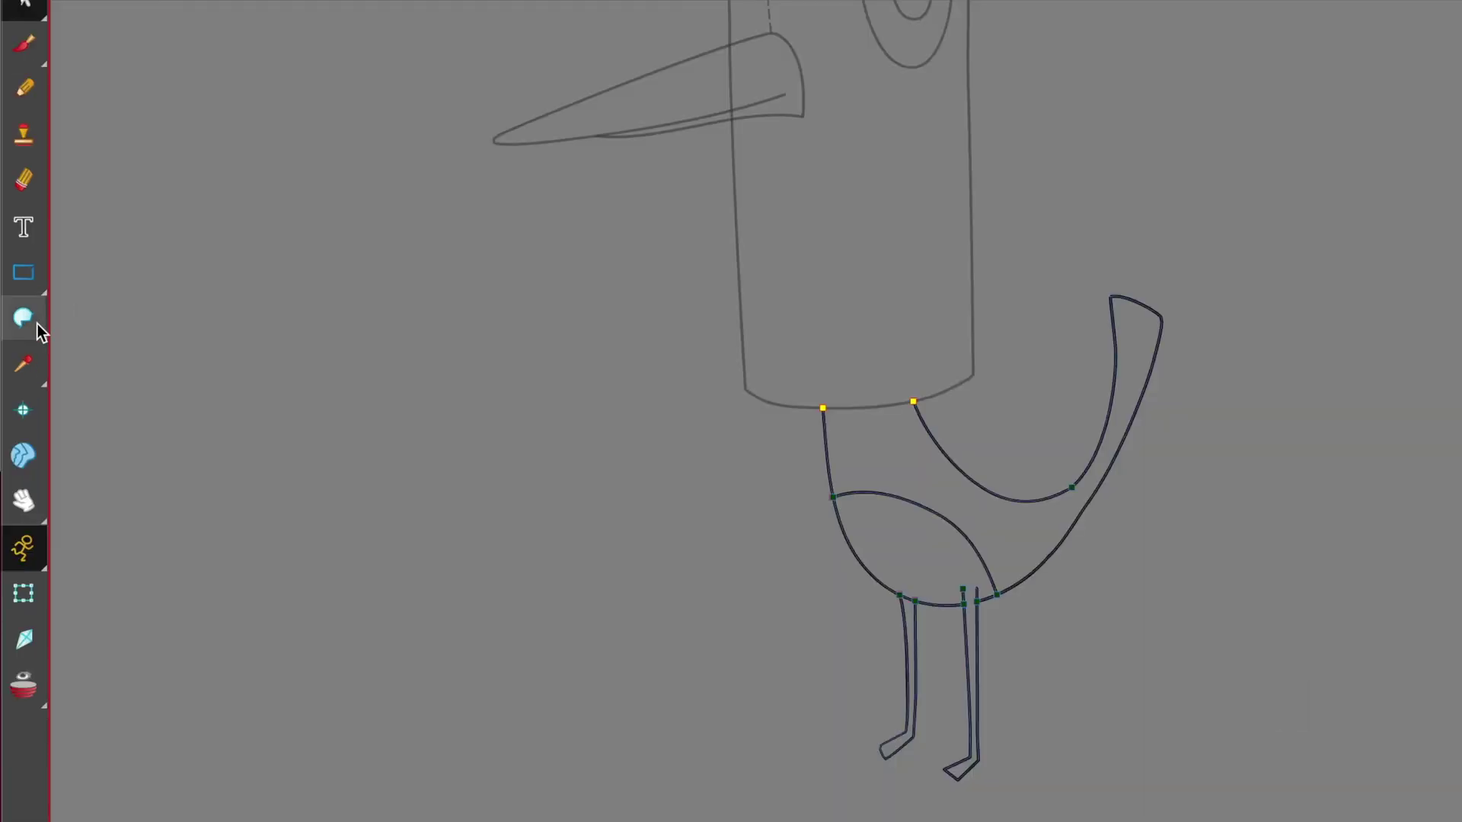
pyautogui.click(33, 321)
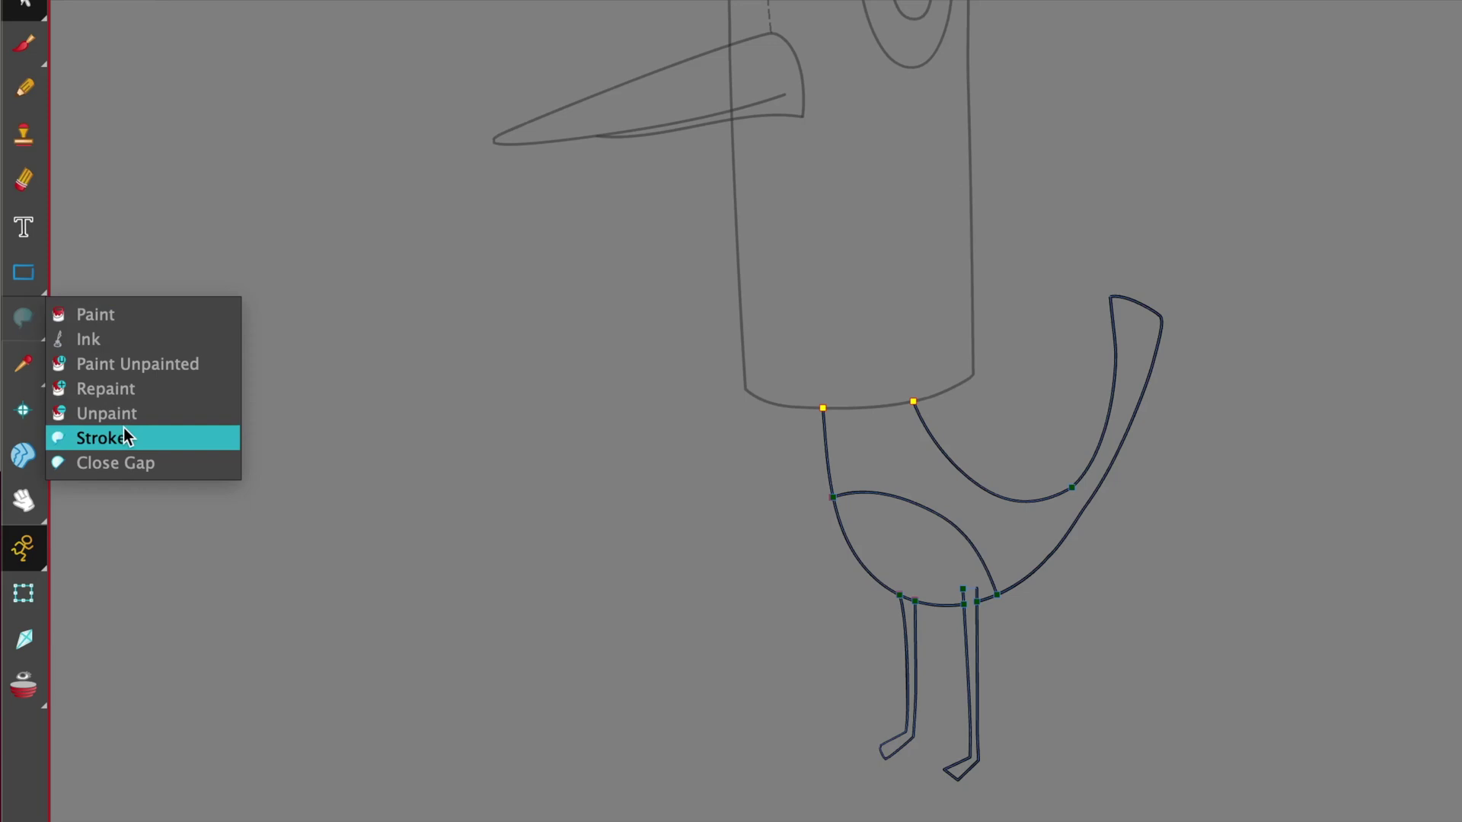
pyautogui.click(156, 439)
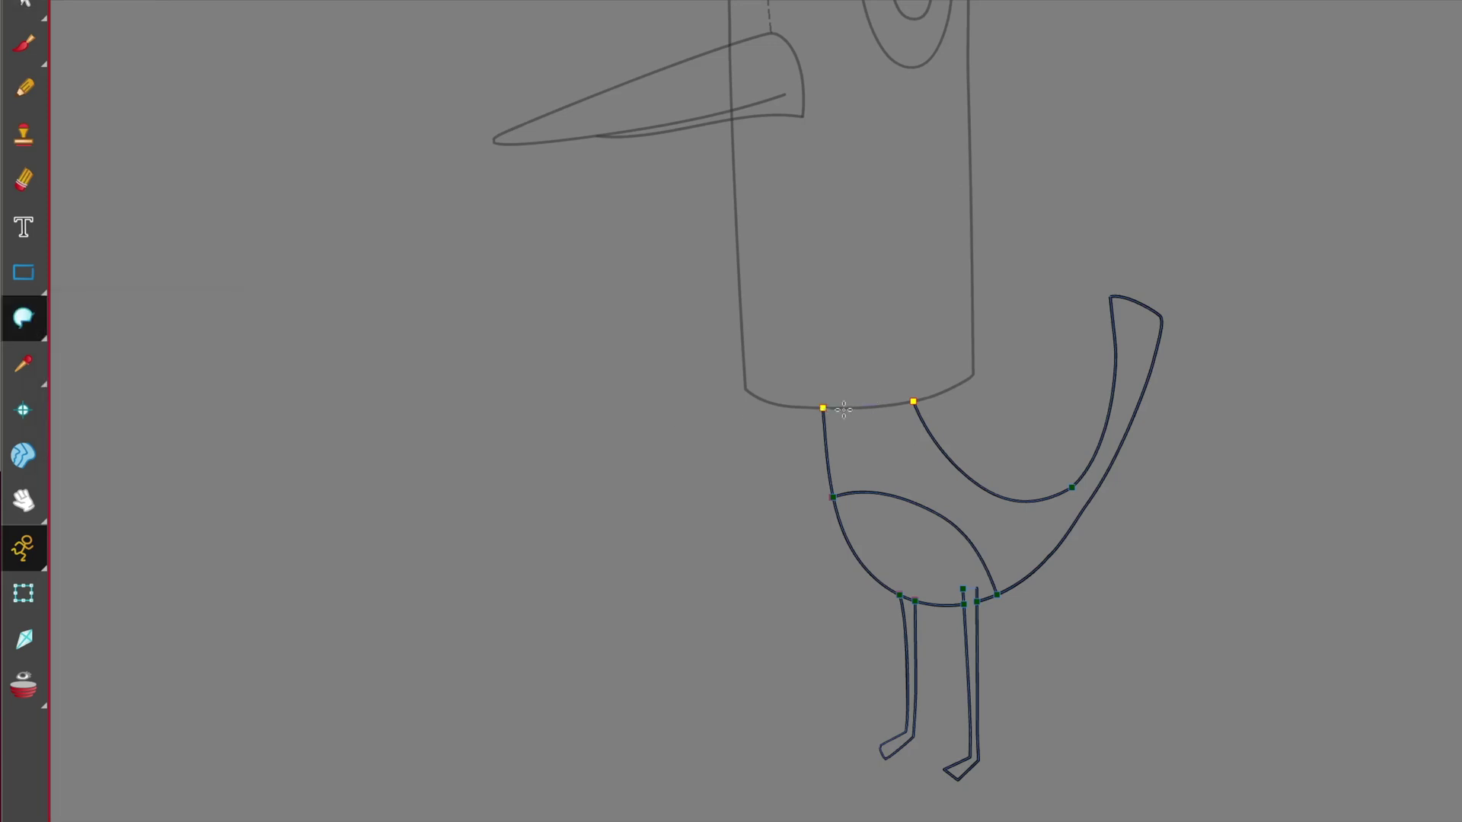
pyautogui.click(913, 402)
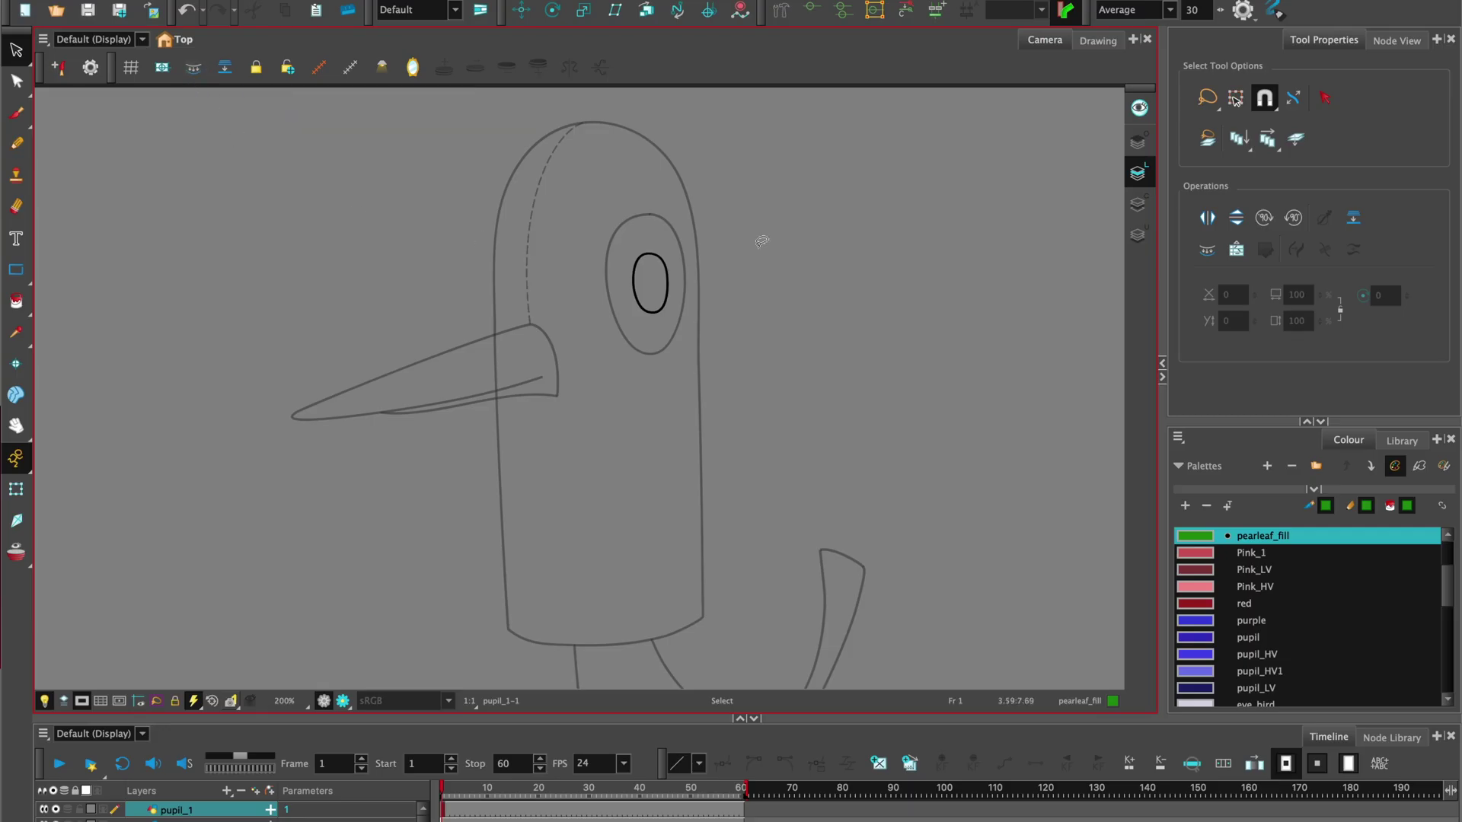
# Step: Isolate and zoom in on the pupil drawing, switch to Colour Art, and select the pupil swatch
pyautogui.click(1098, 41)
pyautogui.moveTo(717, 189)
pyautogui.mouseDown()
pyautogui.moveTo(634, 428)
pyautogui.moveTo(635, 398)
pyautogui.mouseUp()
pyautogui.press('2')
pyautogui.press('2')
pyautogui.press('2')
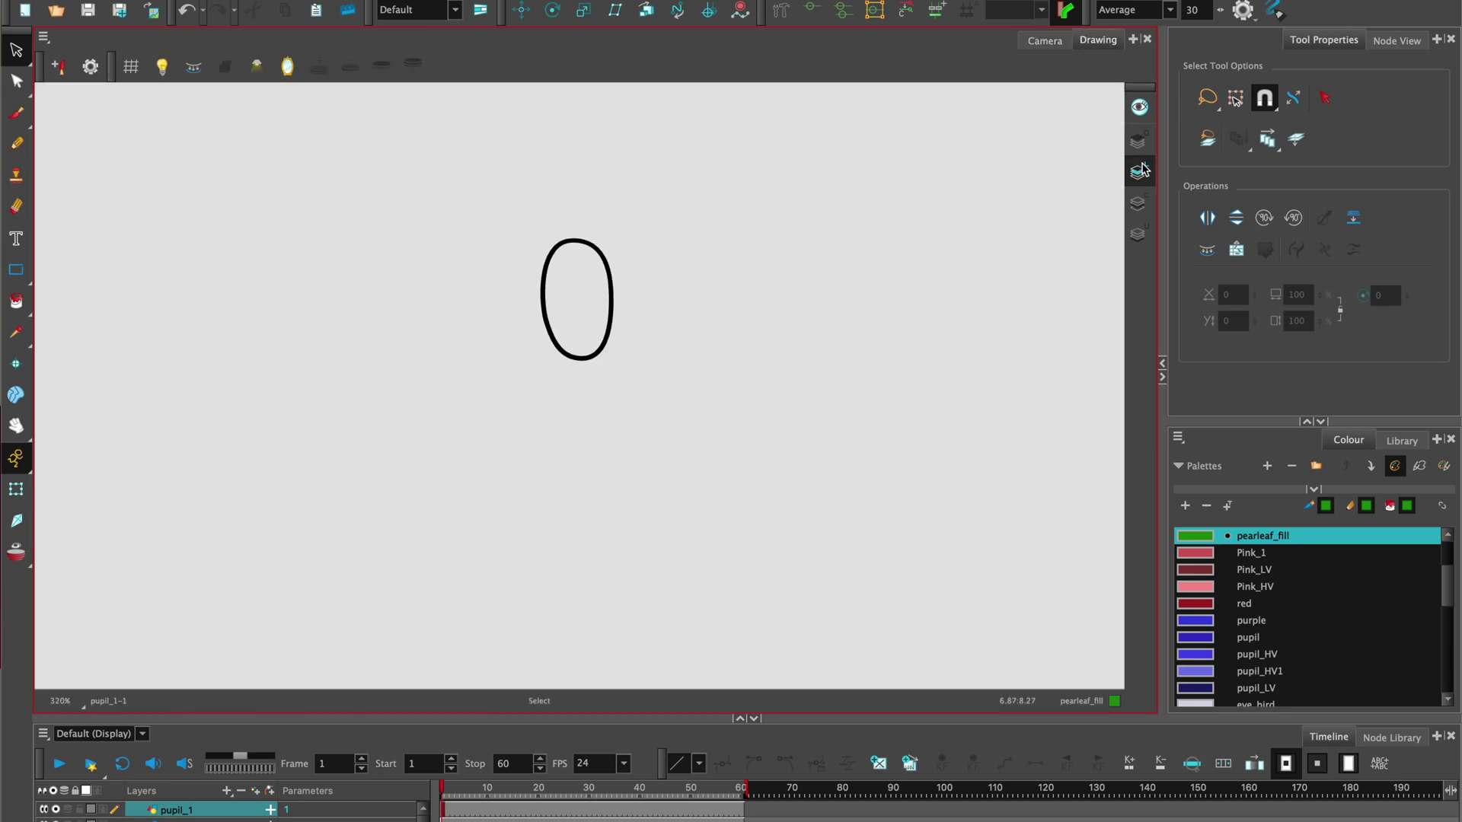
pyautogui.click(1139, 204)
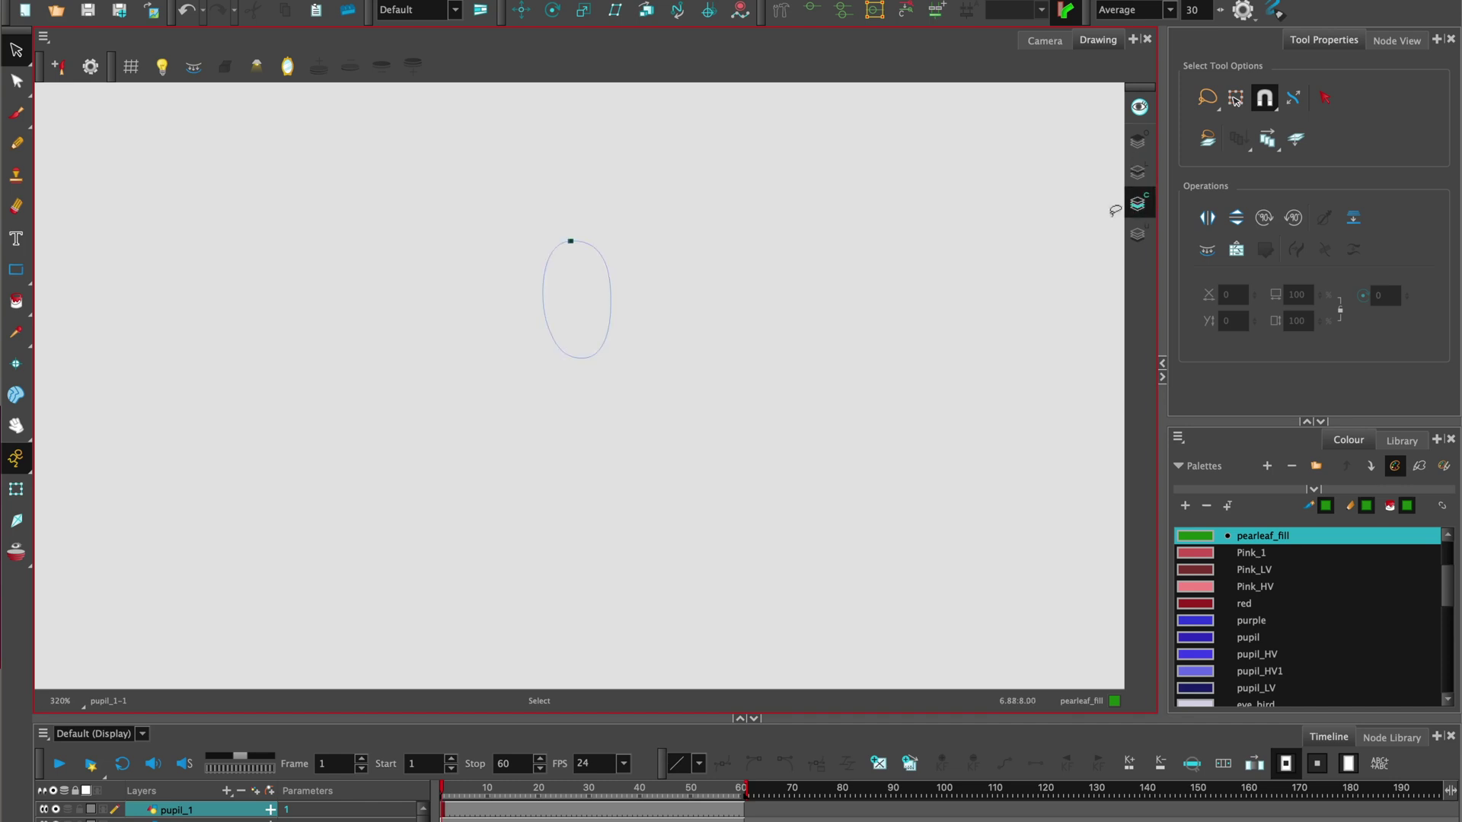
pyautogui.scroll(2, 653, 261)
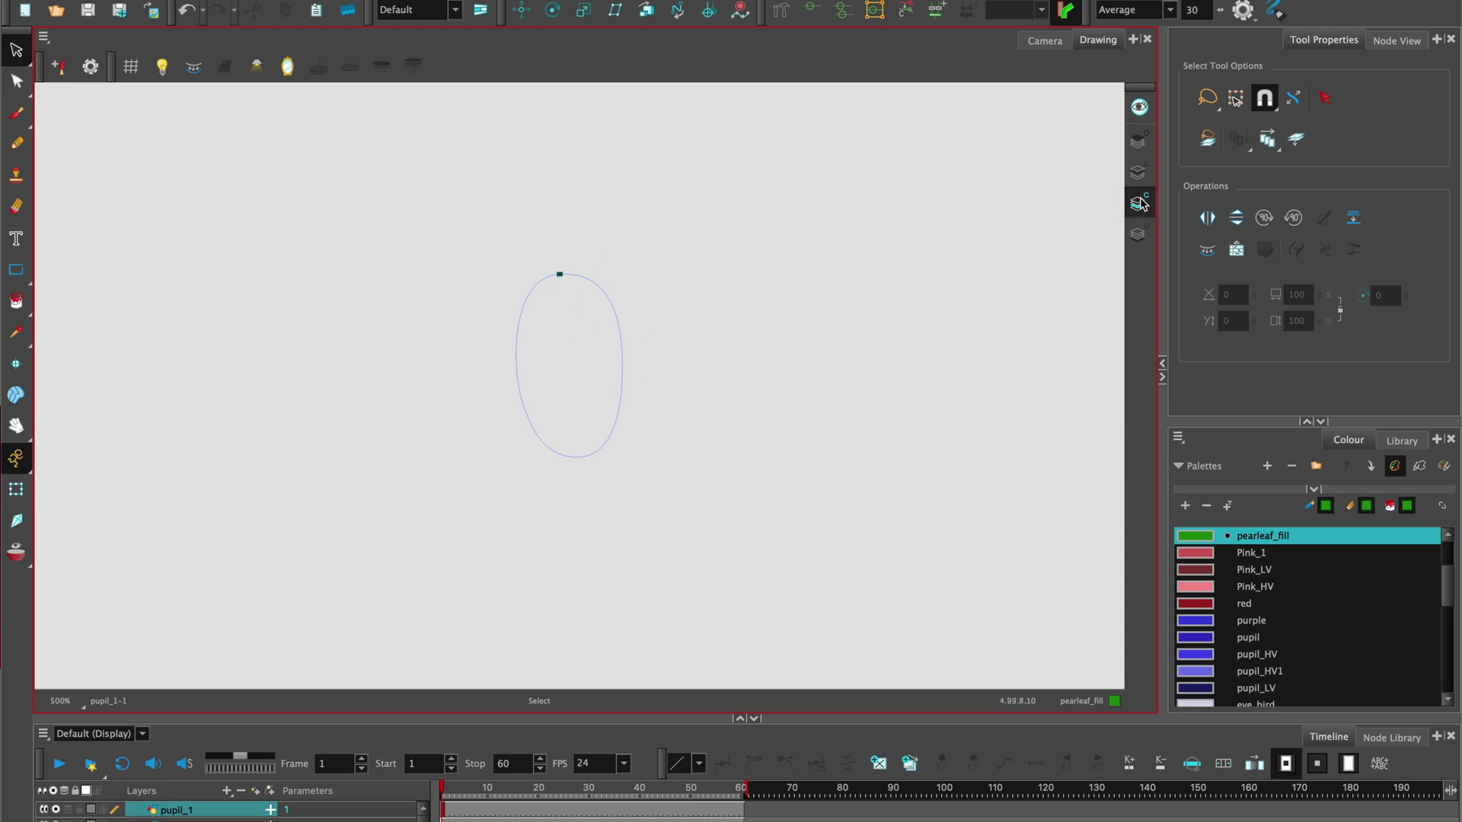
pyautogui.click(1206, 639)
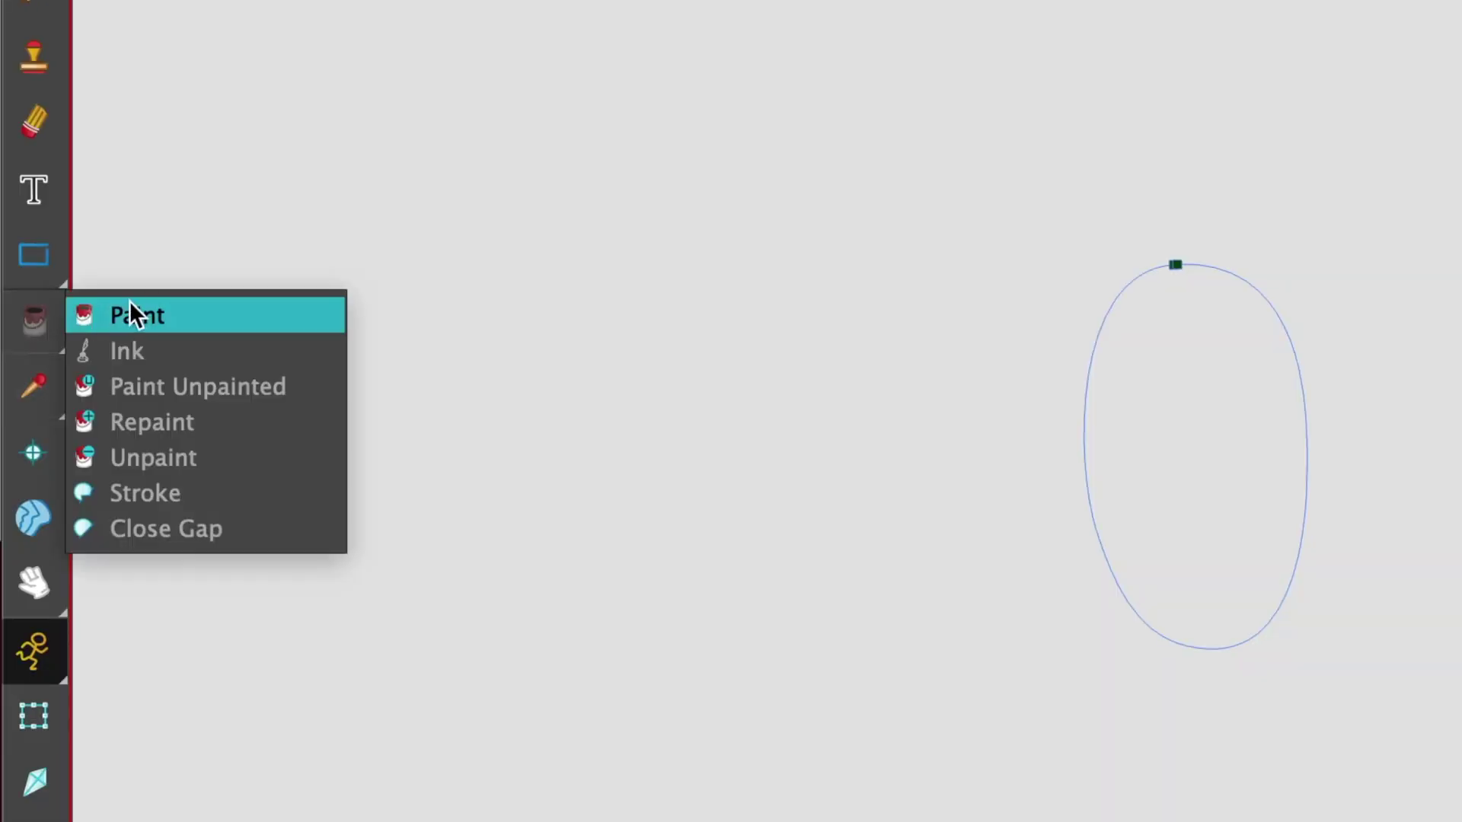
# Step: Fill the pupil oval with the blue pupil colour
pyautogui.click(131, 314)
pyautogui.click(1044, 39)
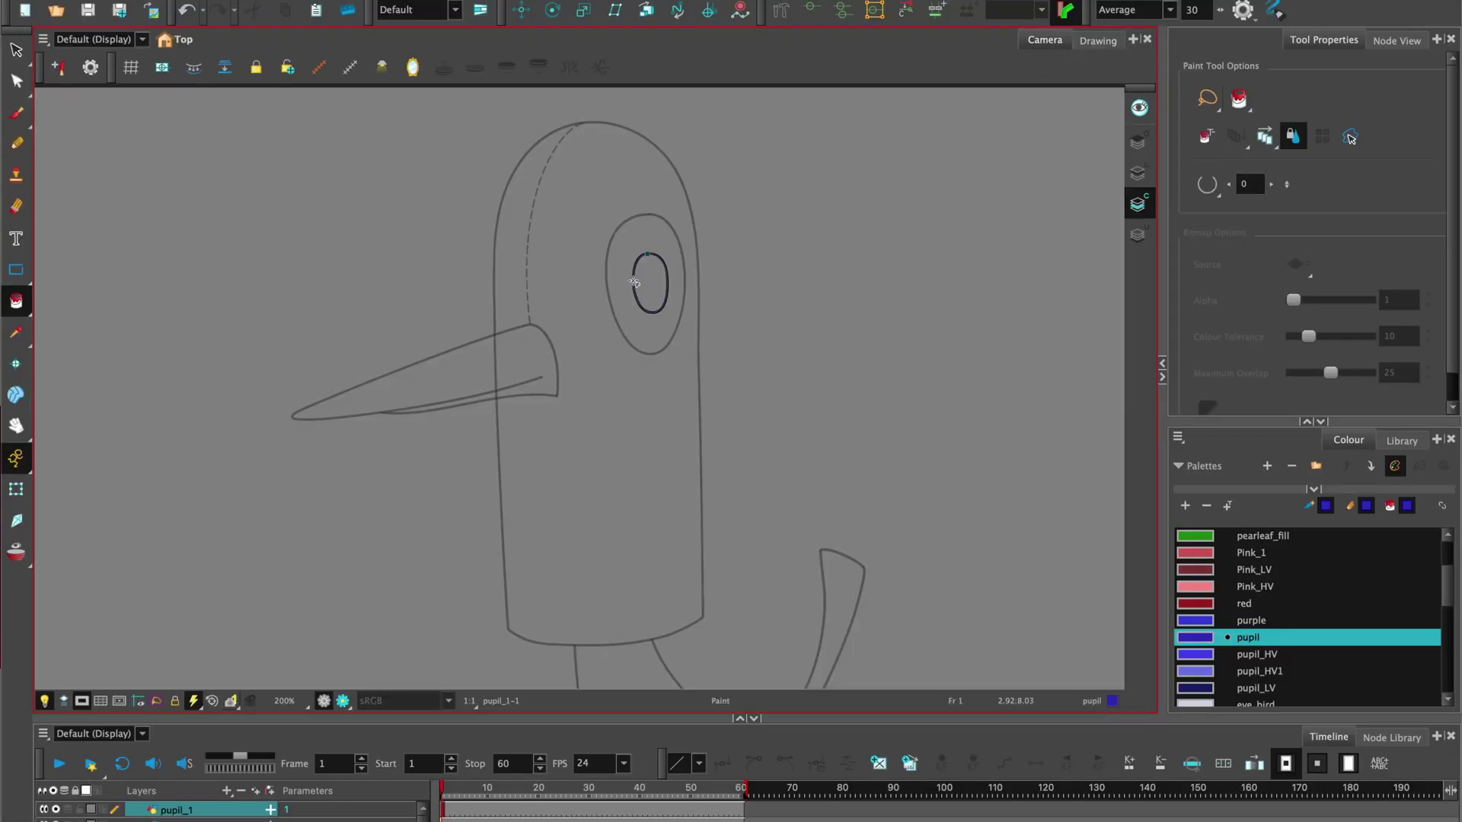
pyautogui.click(653, 285)
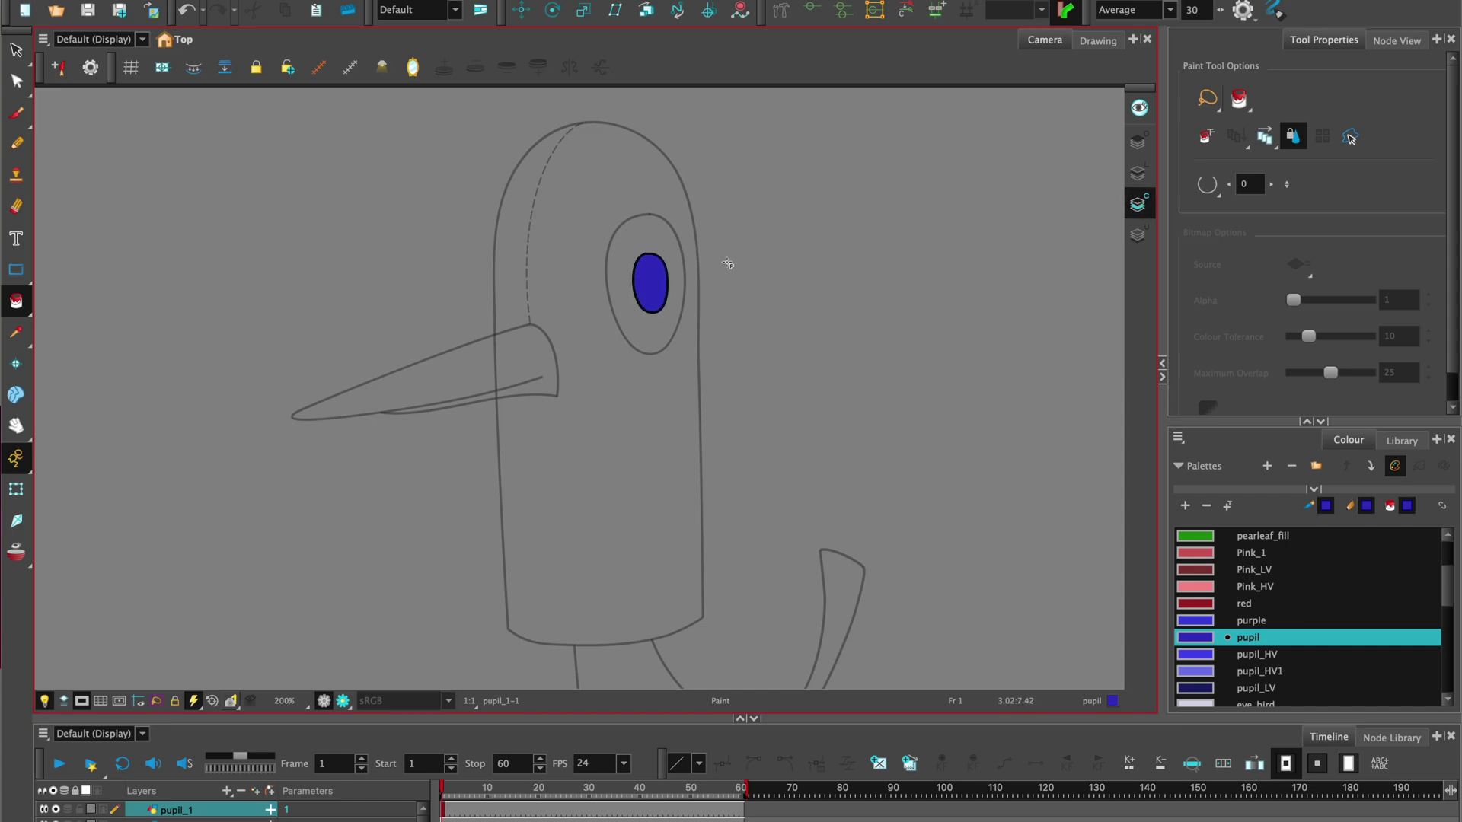
# Step: Recolour the pupil's line art outline red
pyautogui.click(1137, 172)
pyautogui.click(1098, 41)
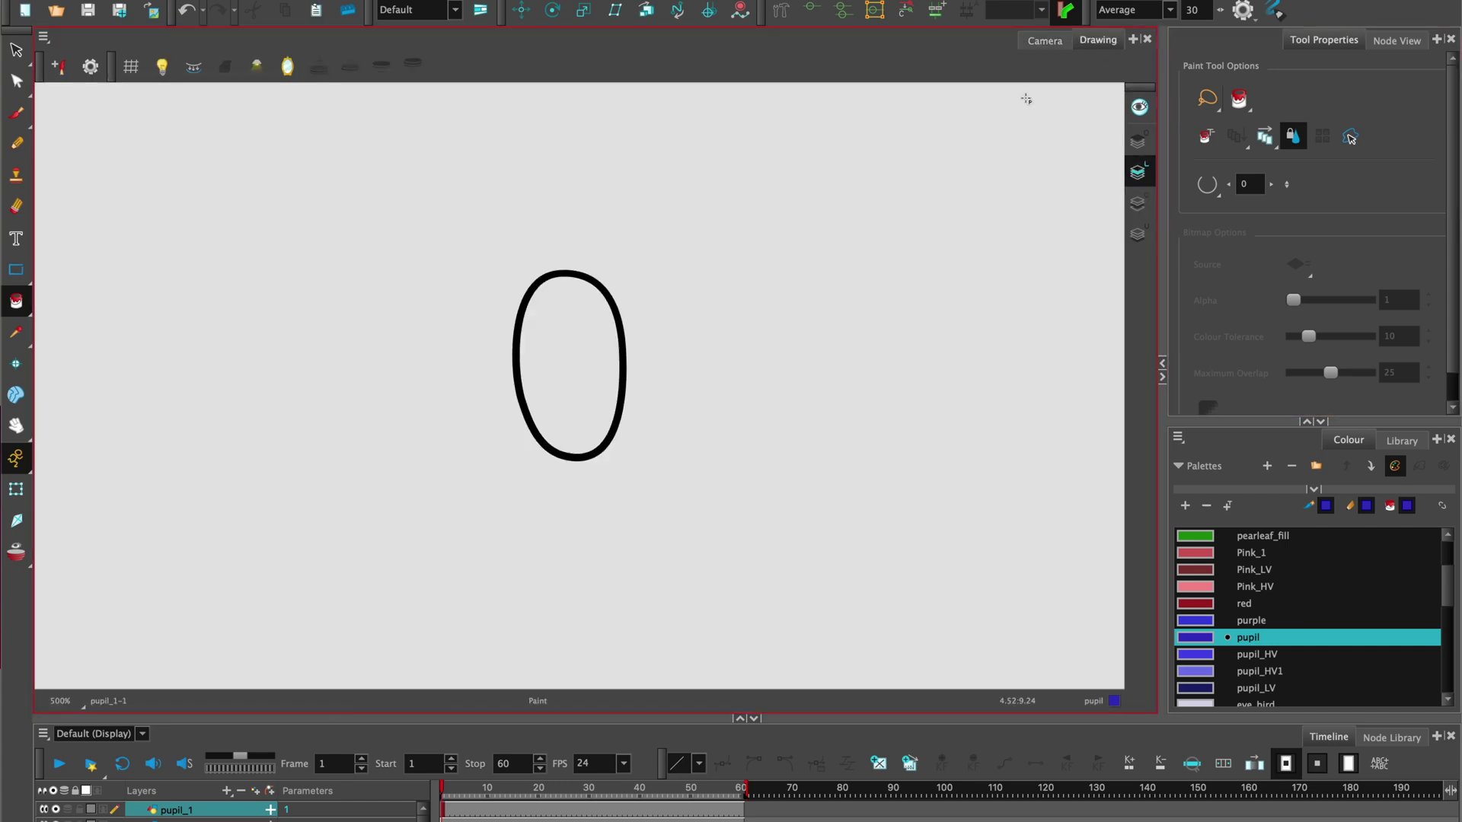
pyautogui.click(21, 53)
pyautogui.click(71, 48)
pyautogui.moveTo(615, 238)
pyautogui.mouseDown()
pyautogui.moveTo(457, 417)
pyautogui.moveTo(799, 431)
pyautogui.mouseUp()
pyautogui.click(1188, 603)
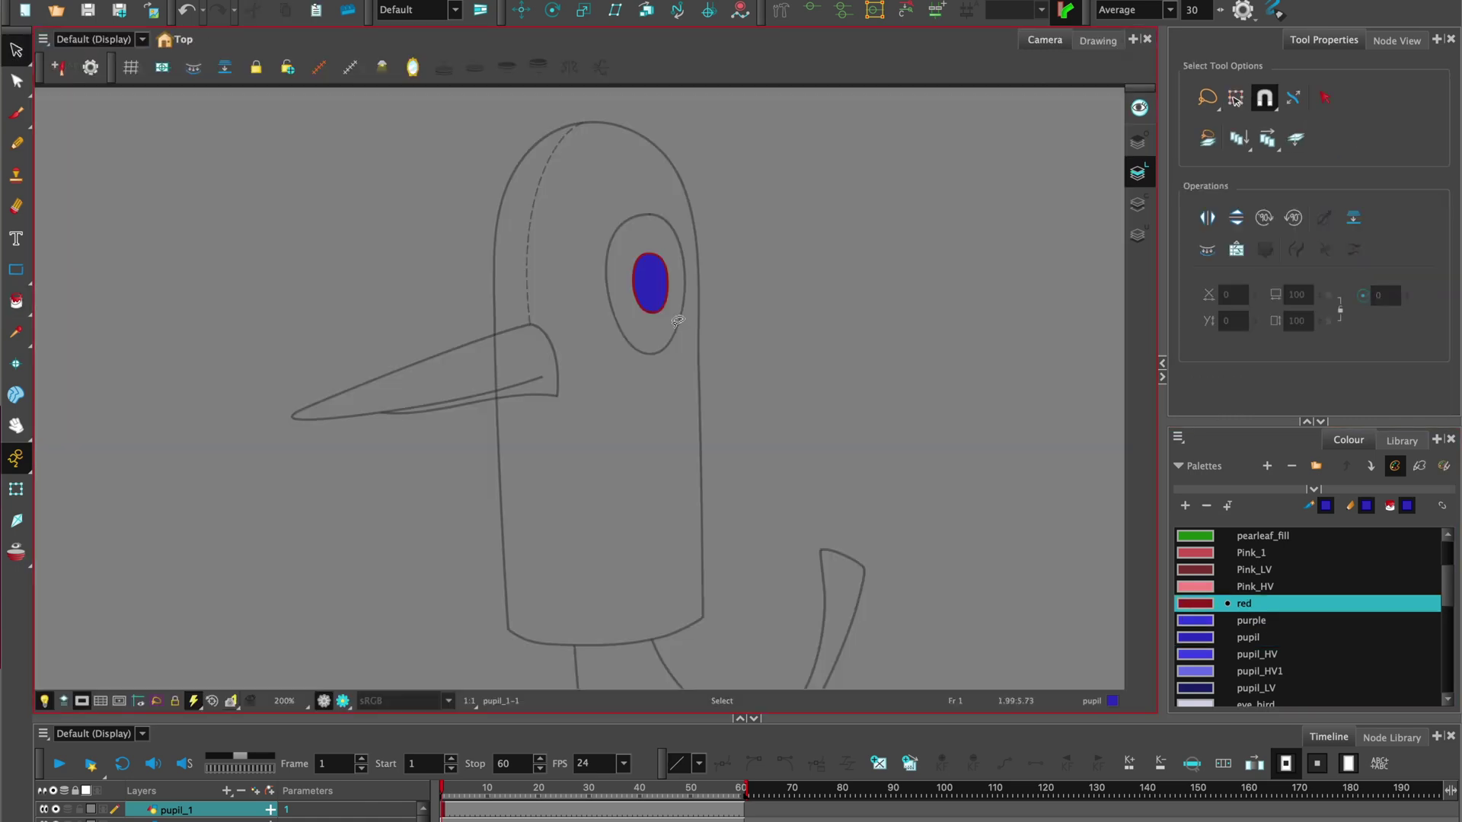
# Step: Fill the f_eye oval with the pale eye_bird colour
pyautogui.click(676, 321)
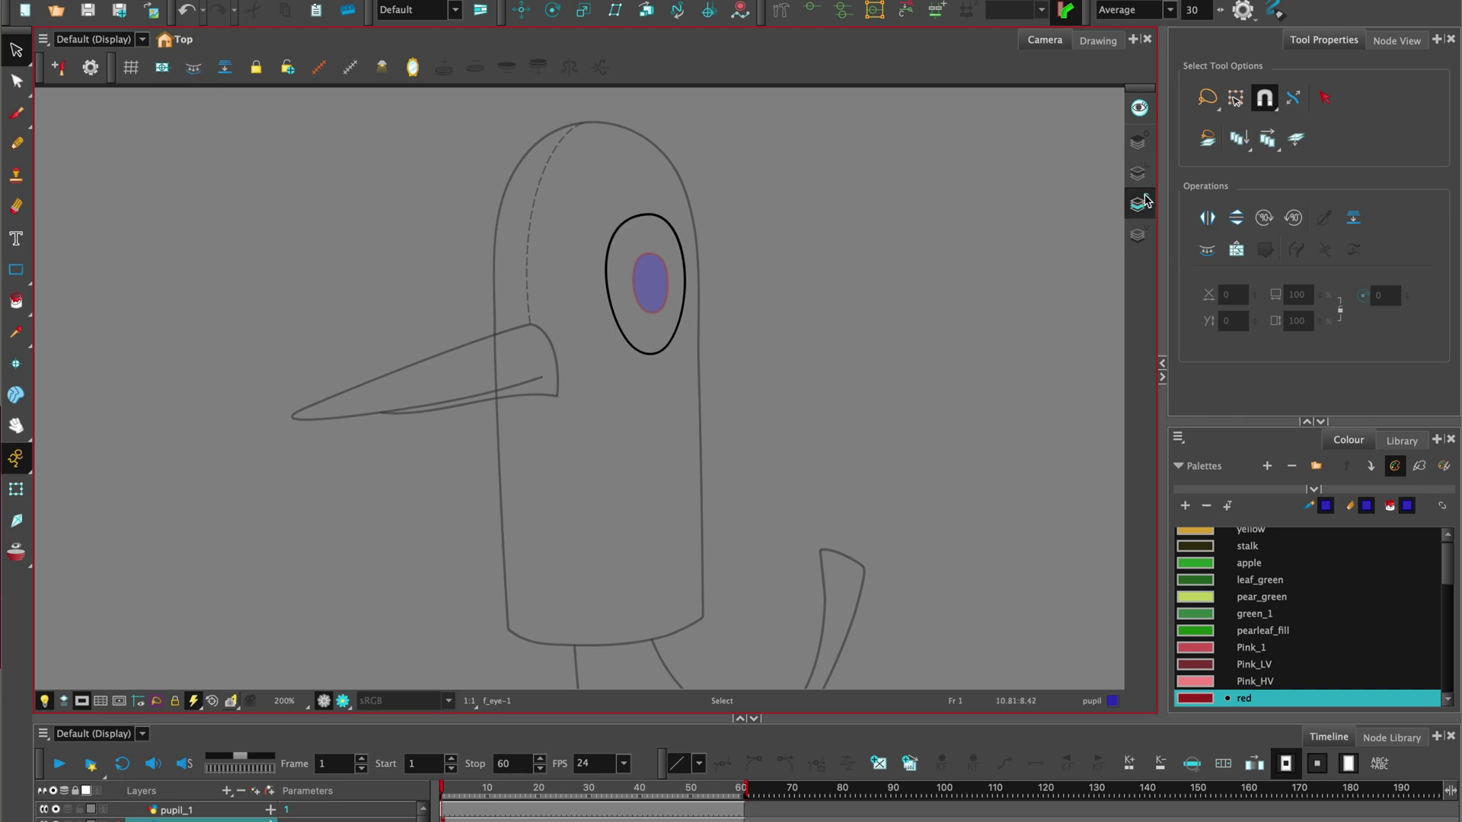
pyautogui.click(1097, 43)
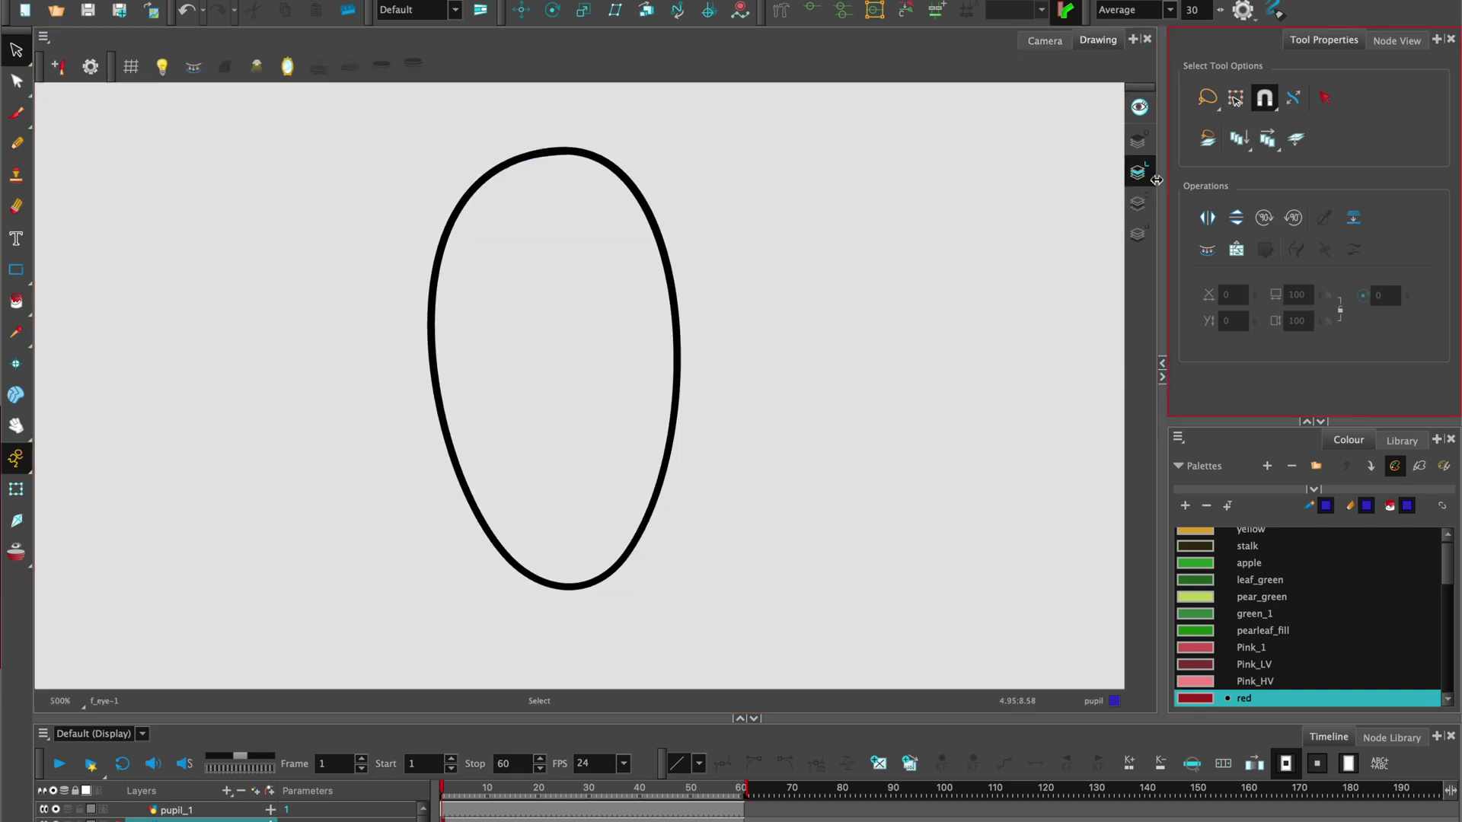
pyautogui.scroll(-3, 1257, 617)
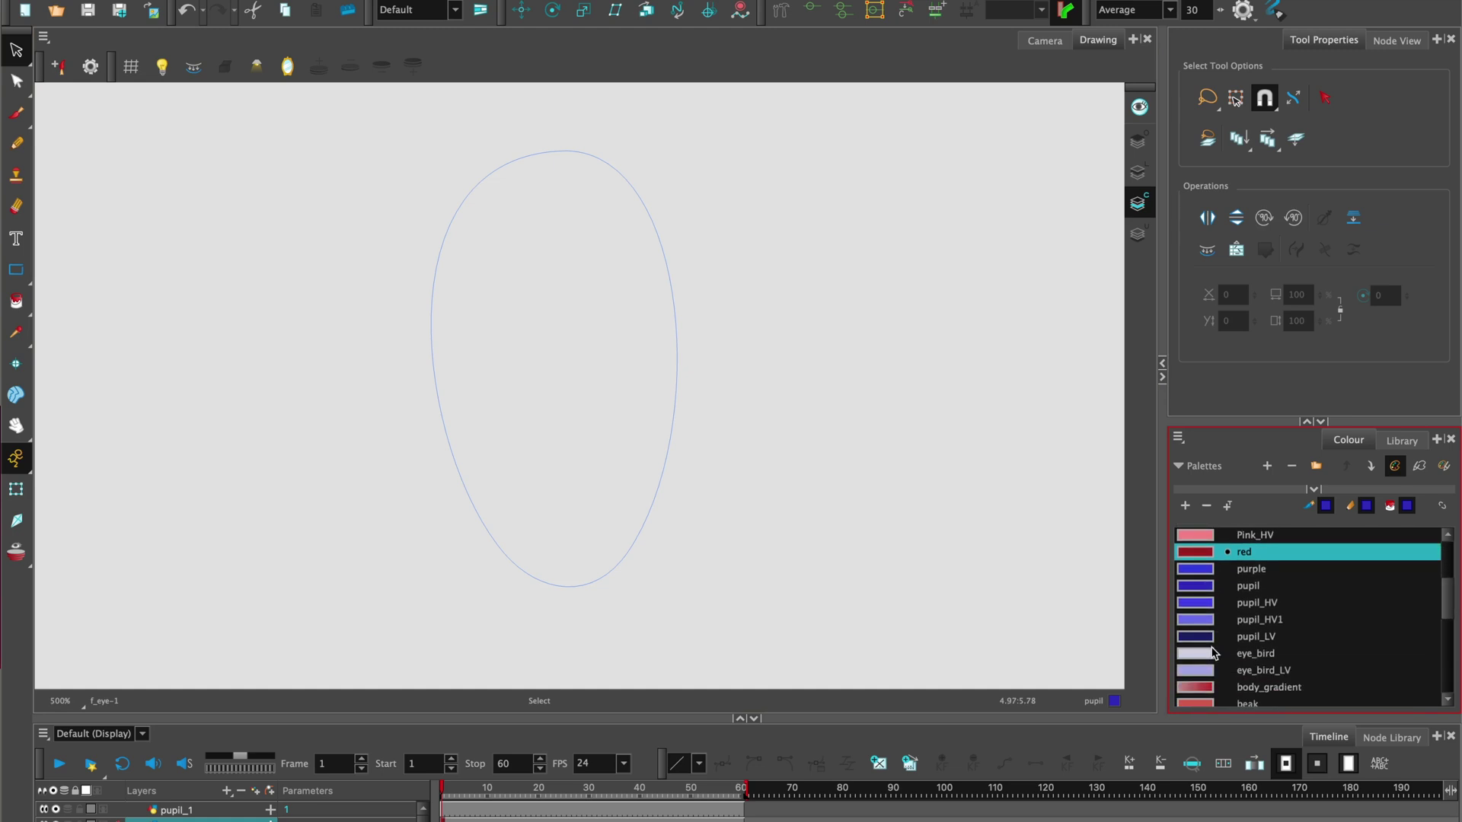
pyautogui.click(1210, 655)
pyautogui.click(16, 301)
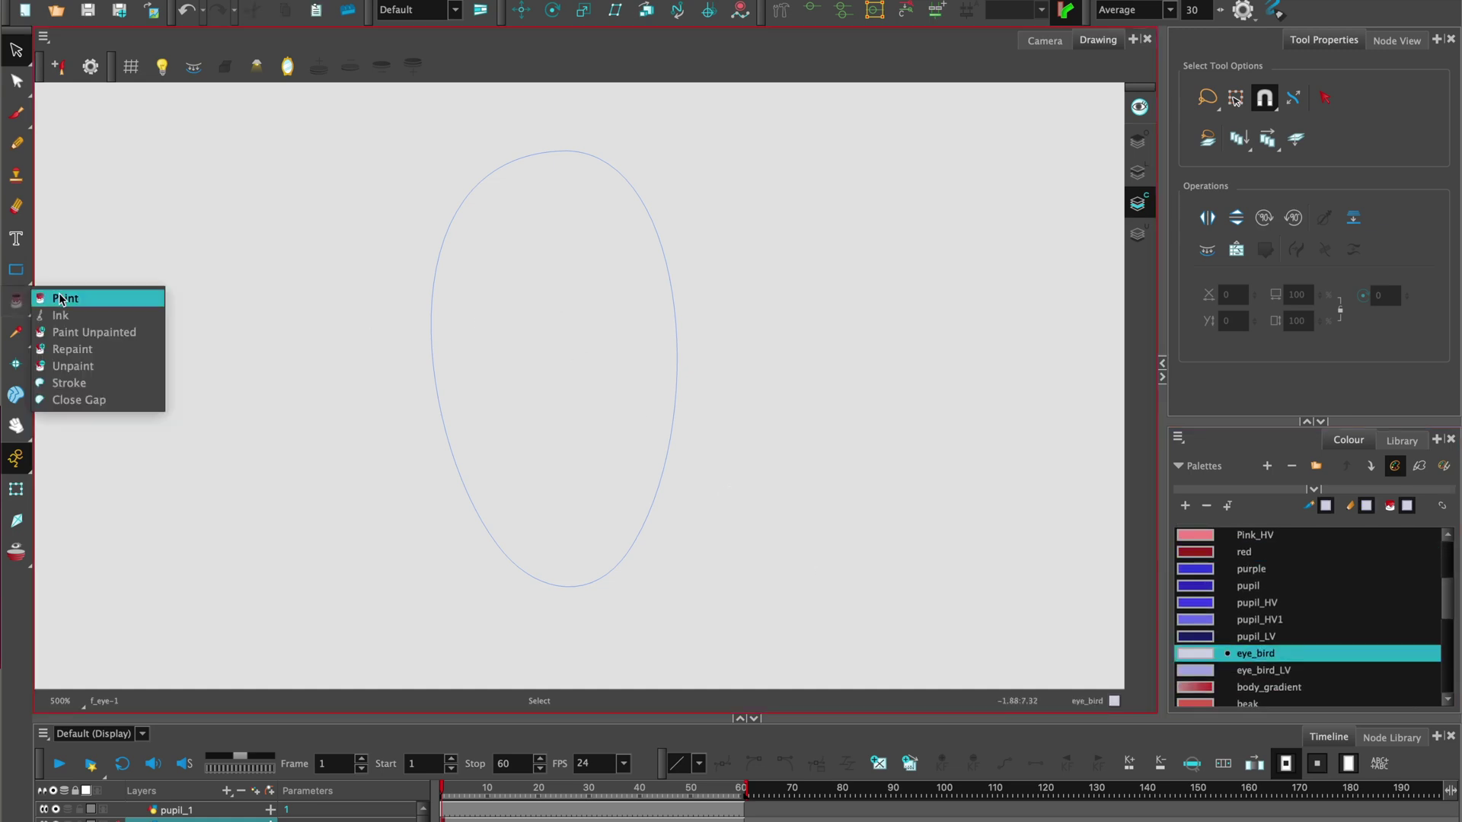
pyautogui.click(65, 298)
pyautogui.click(574, 349)
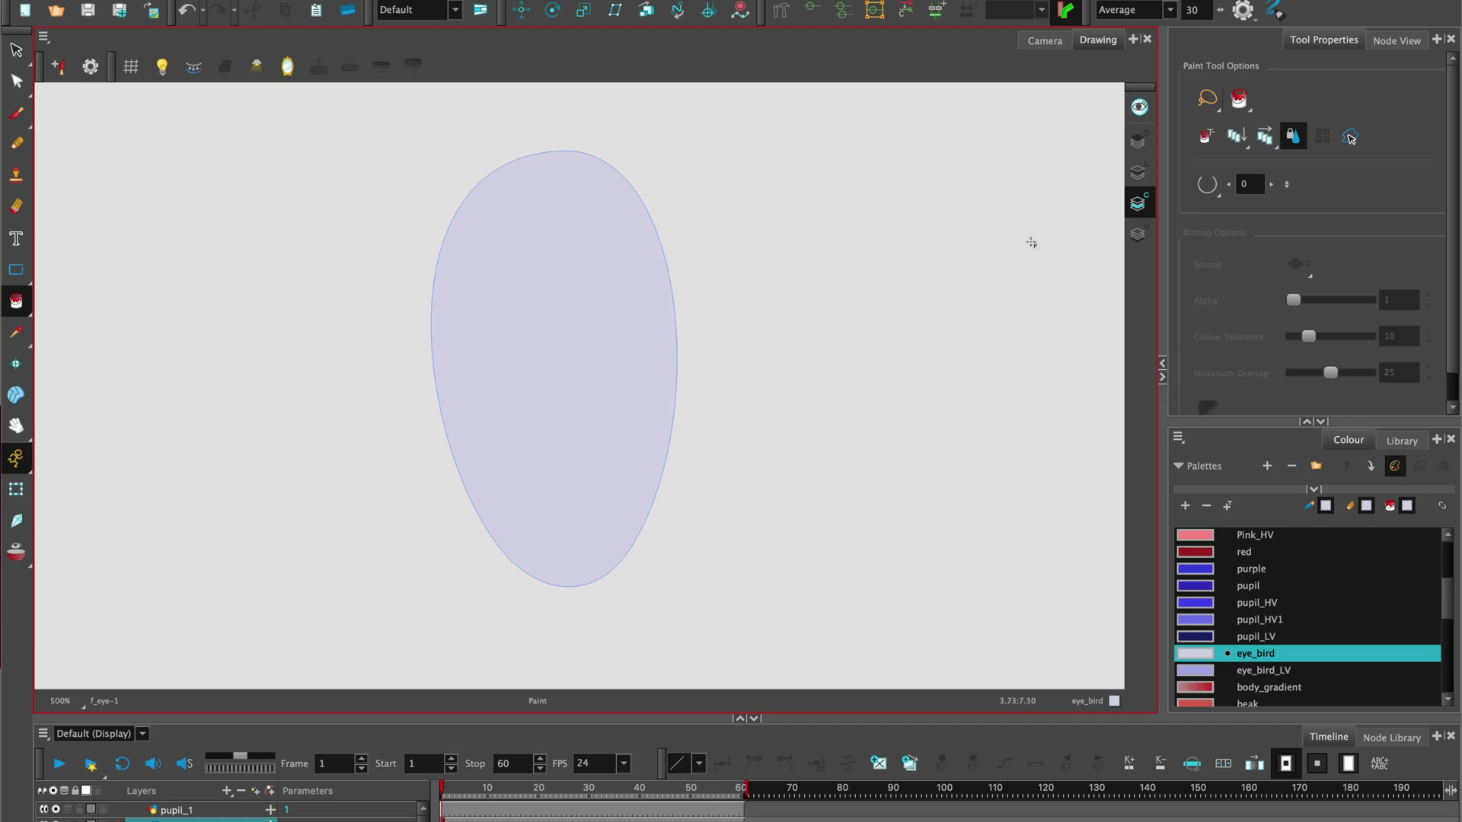
# Step: Recolour the eye's line art outline red
pyautogui.click(1137, 172)
pyautogui.click(16, 50)
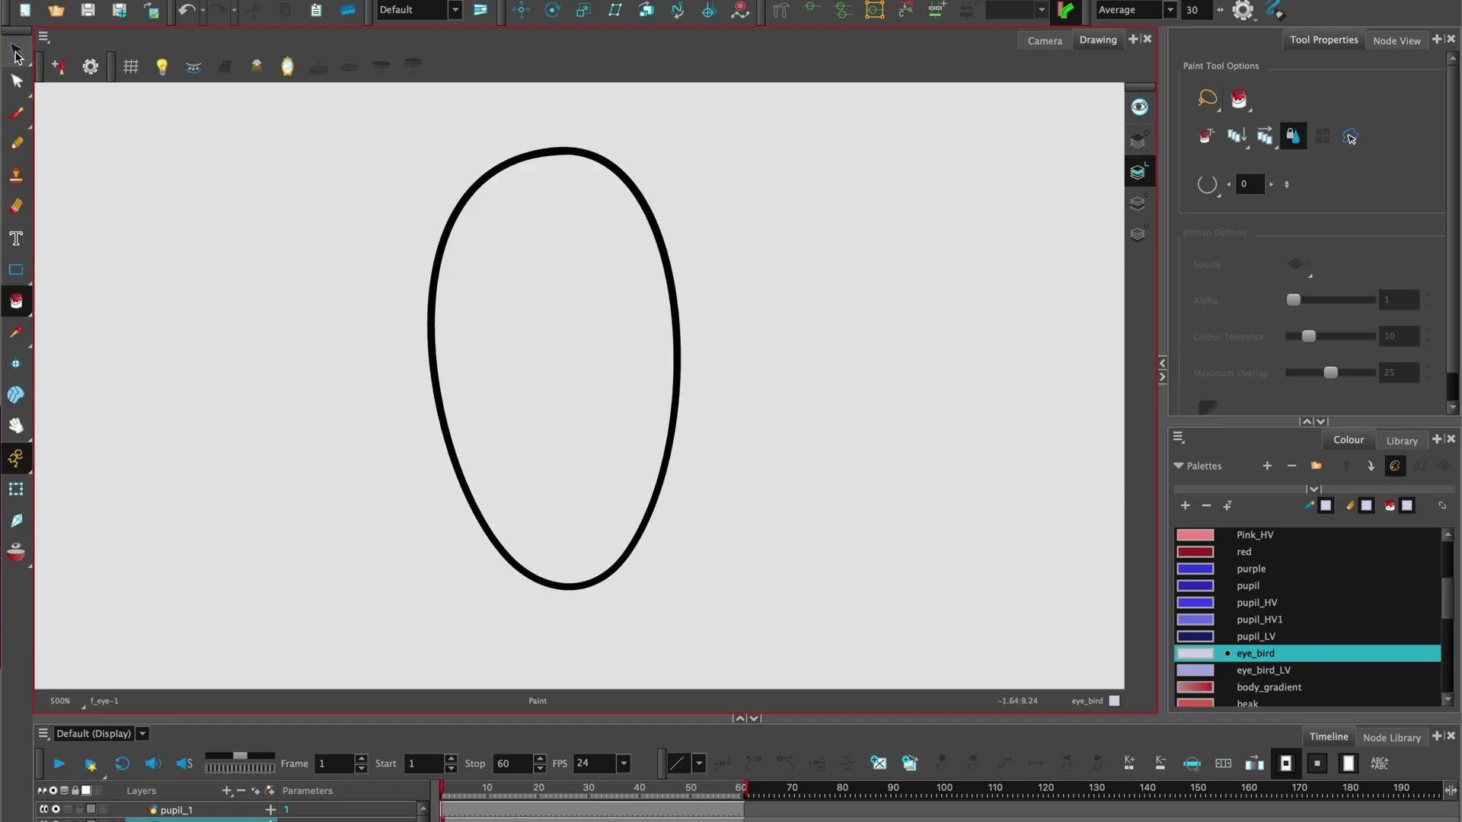
pyautogui.moveTo(579, 125)
pyautogui.mouseDown()
pyautogui.moveTo(660, 601)
pyautogui.moveTo(705, 342)
pyautogui.mouseUp()
pyautogui.click(1244, 551)
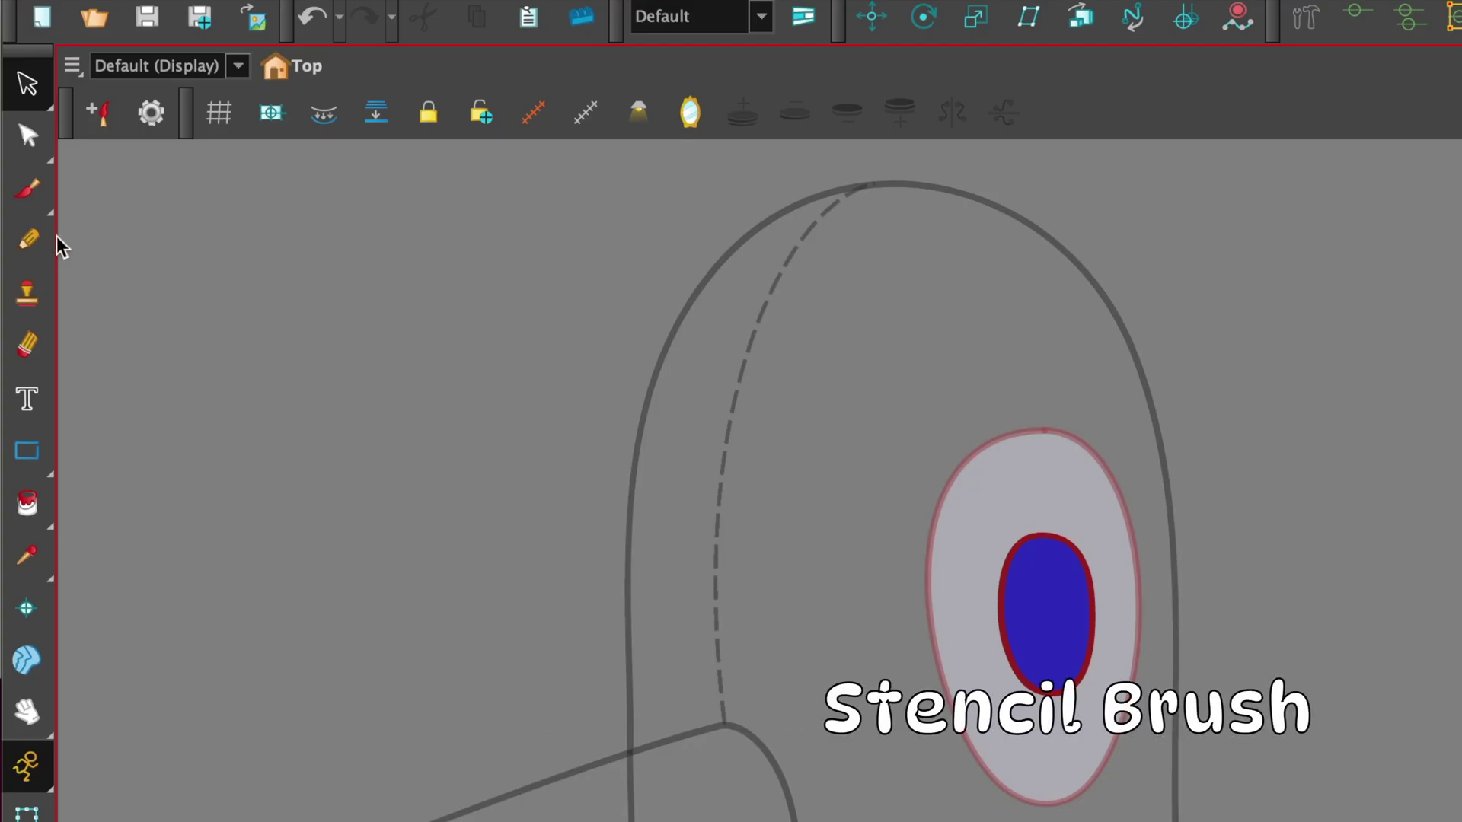
# Step: Set up the stencil brush from Solid Brush 1 with maximum size 20, resized to 34
pyautogui.click(30, 195)
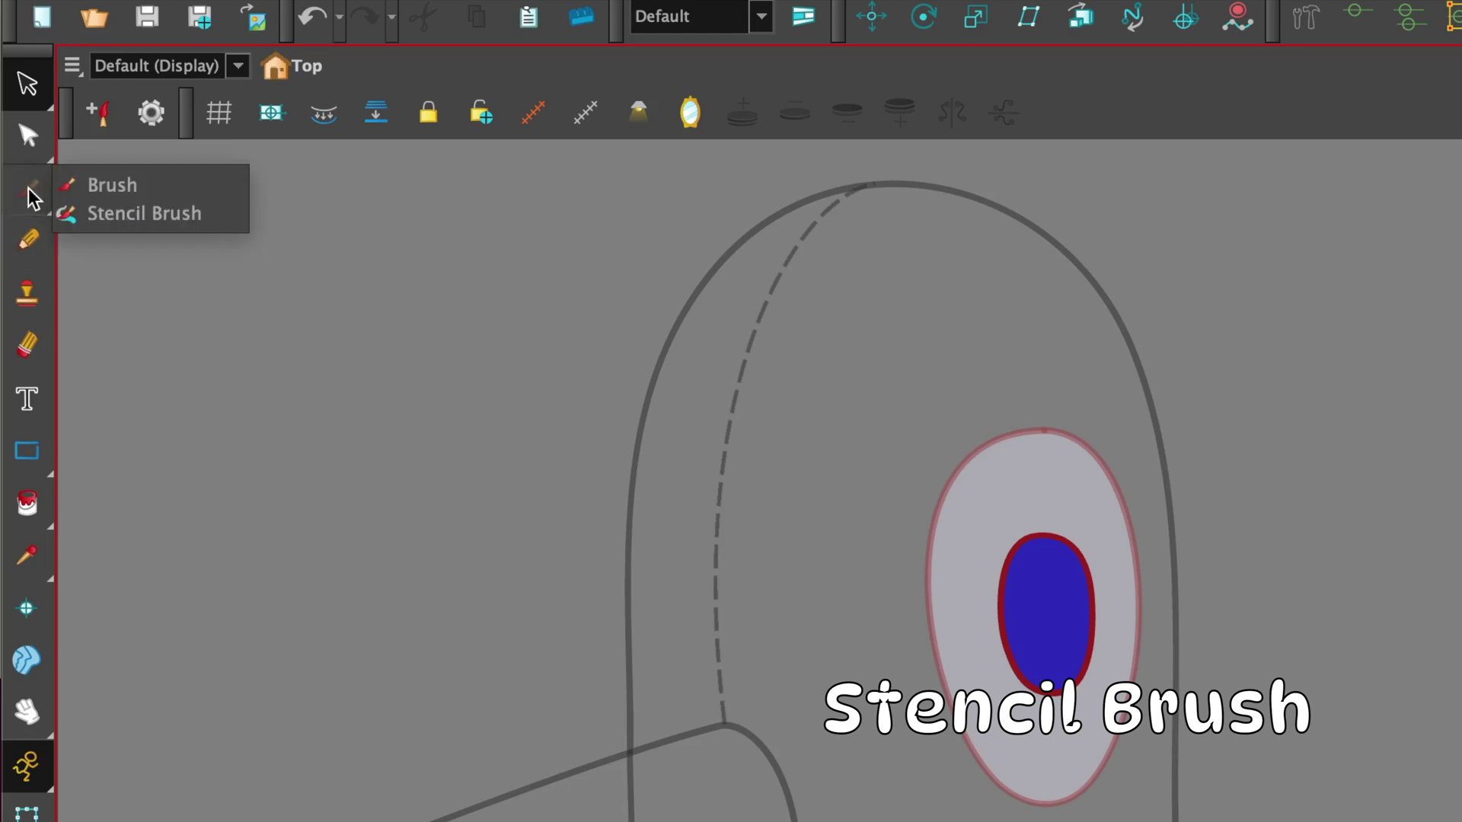
pyautogui.click(116, 214)
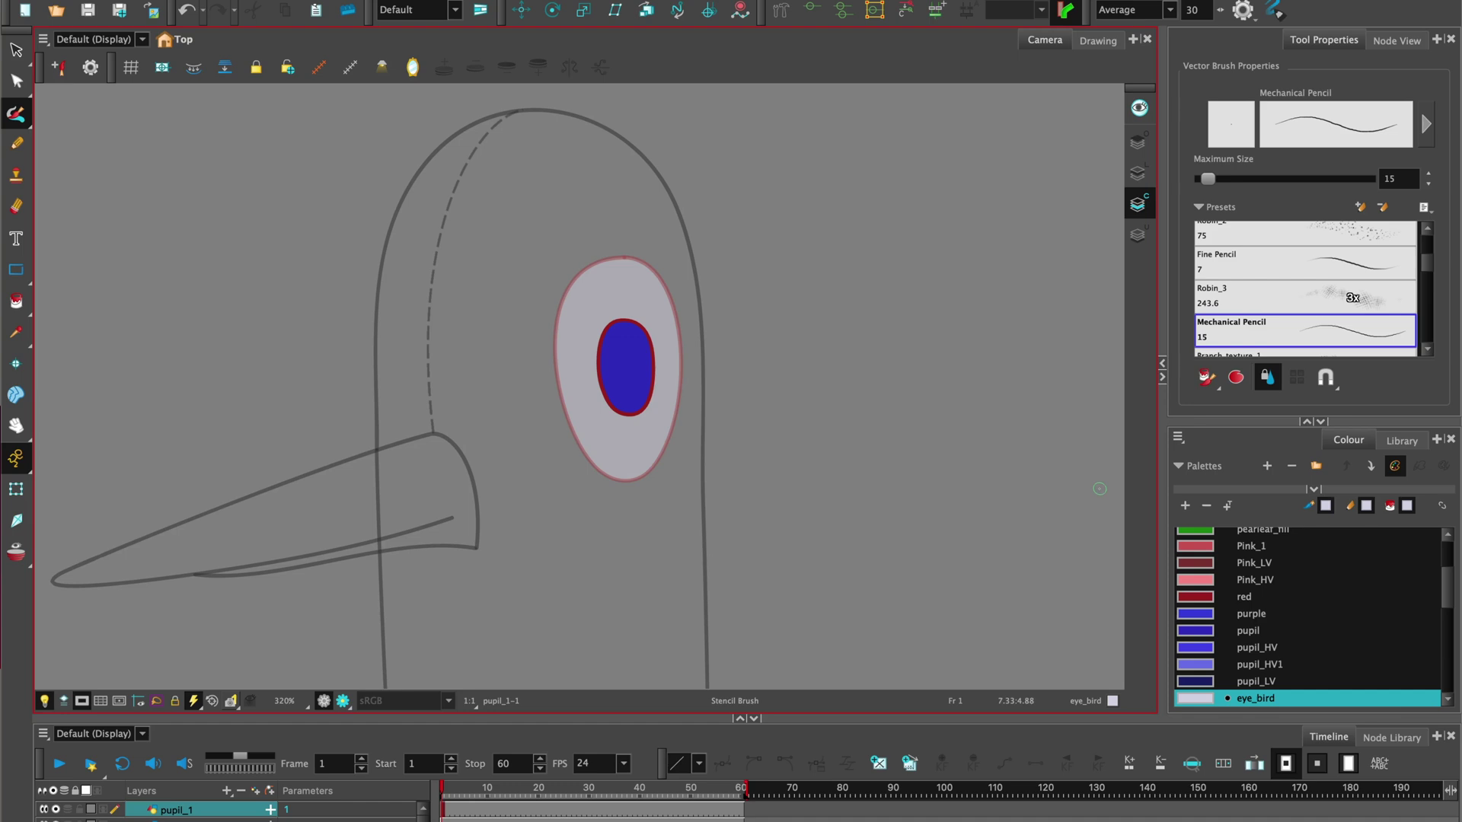
pyautogui.scroll(10, 1306, 293)
pyautogui.click(1306, 239)
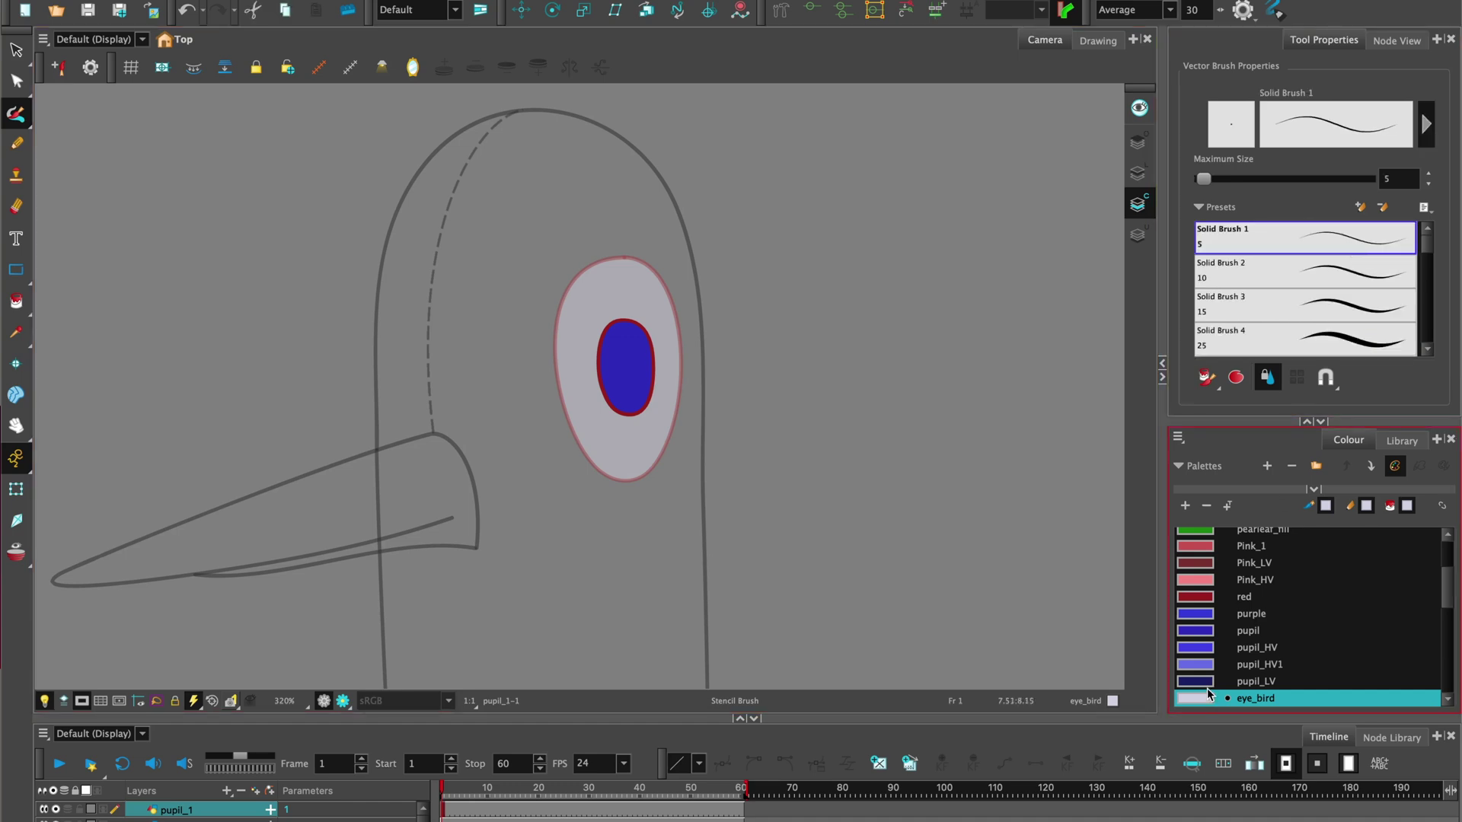
pyautogui.click(1203, 651)
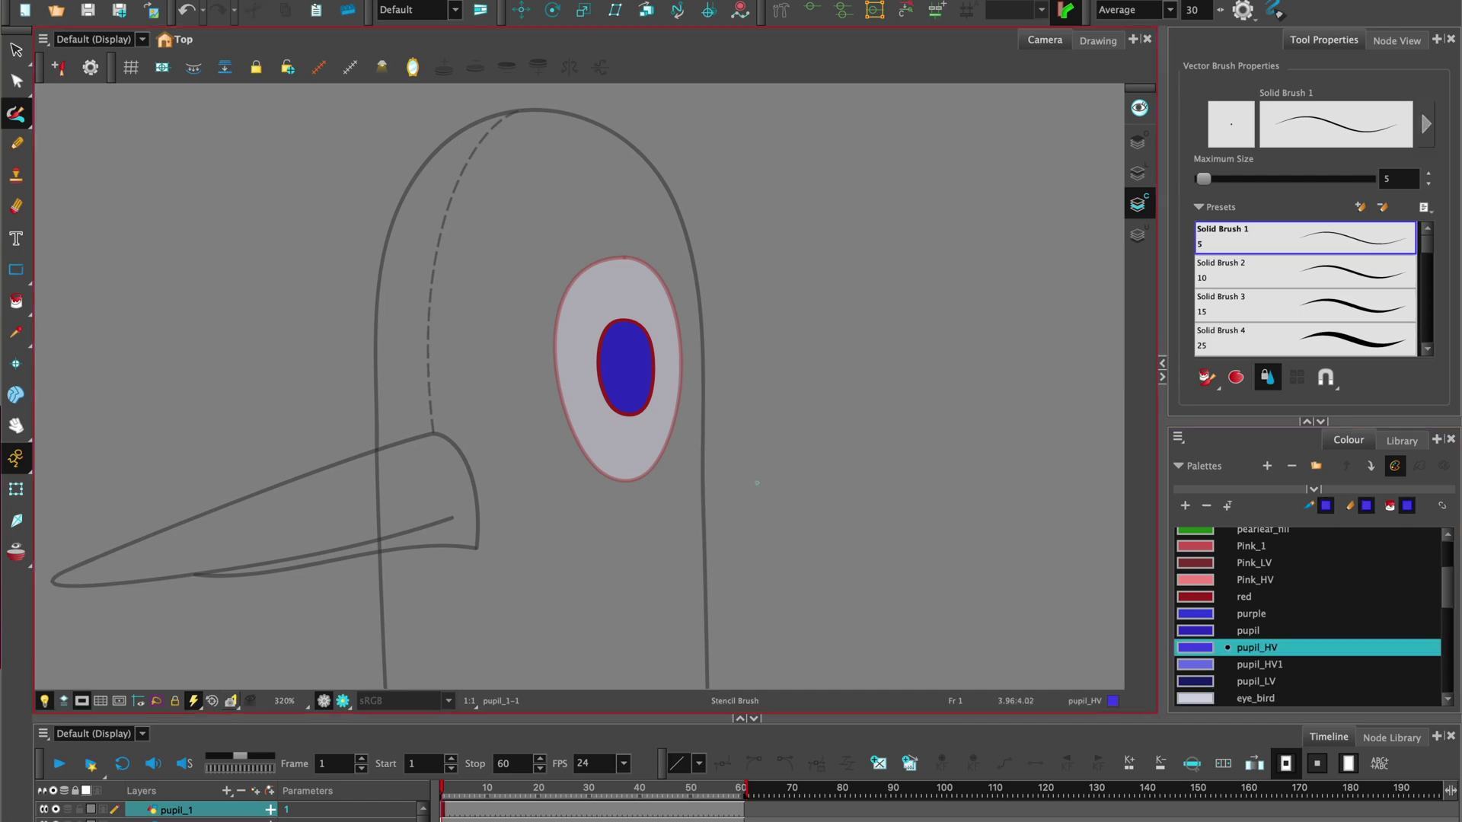
pyautogui.click(1399, 178)
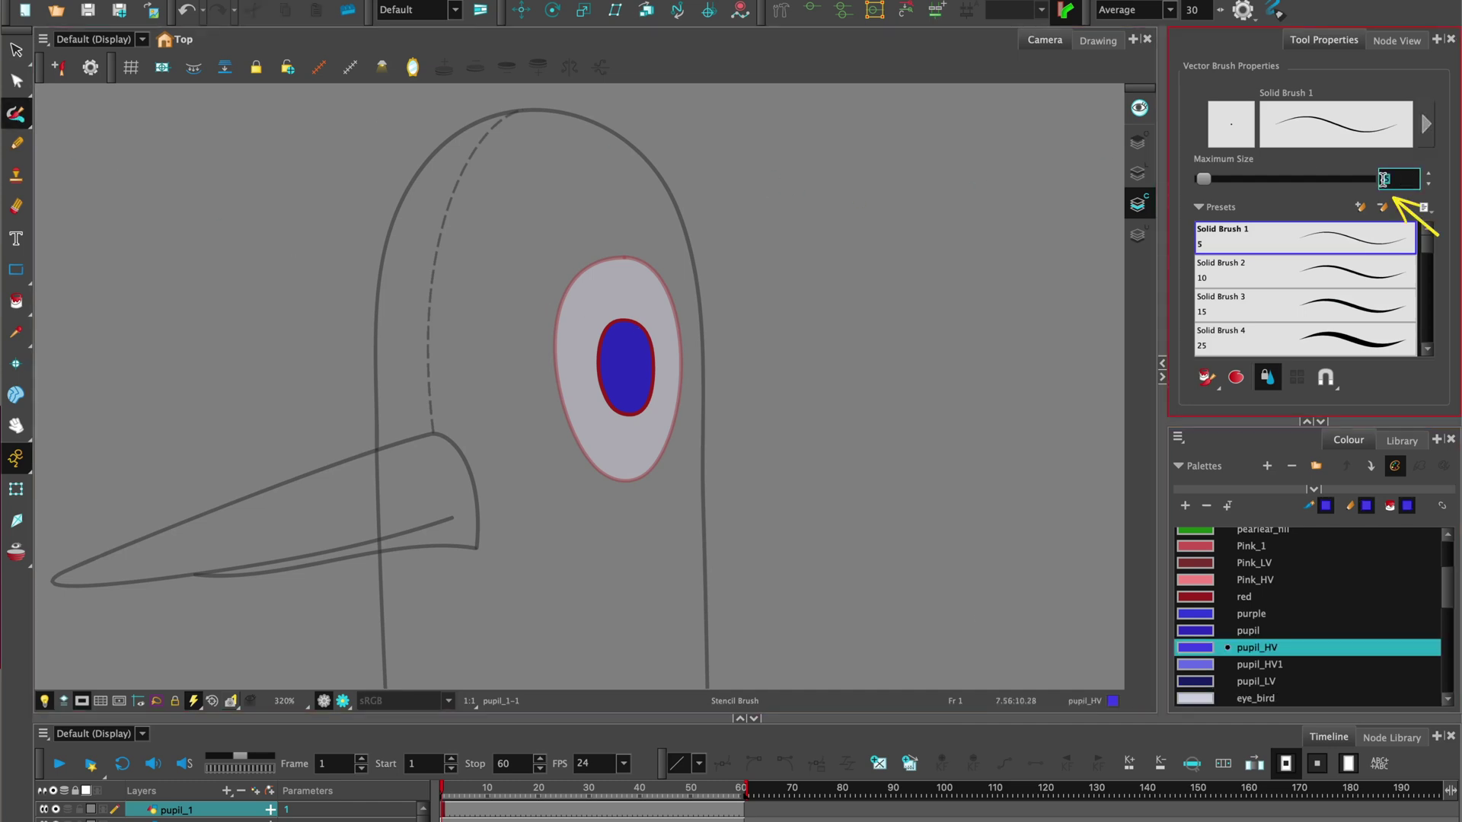
pyautogui.write('20')
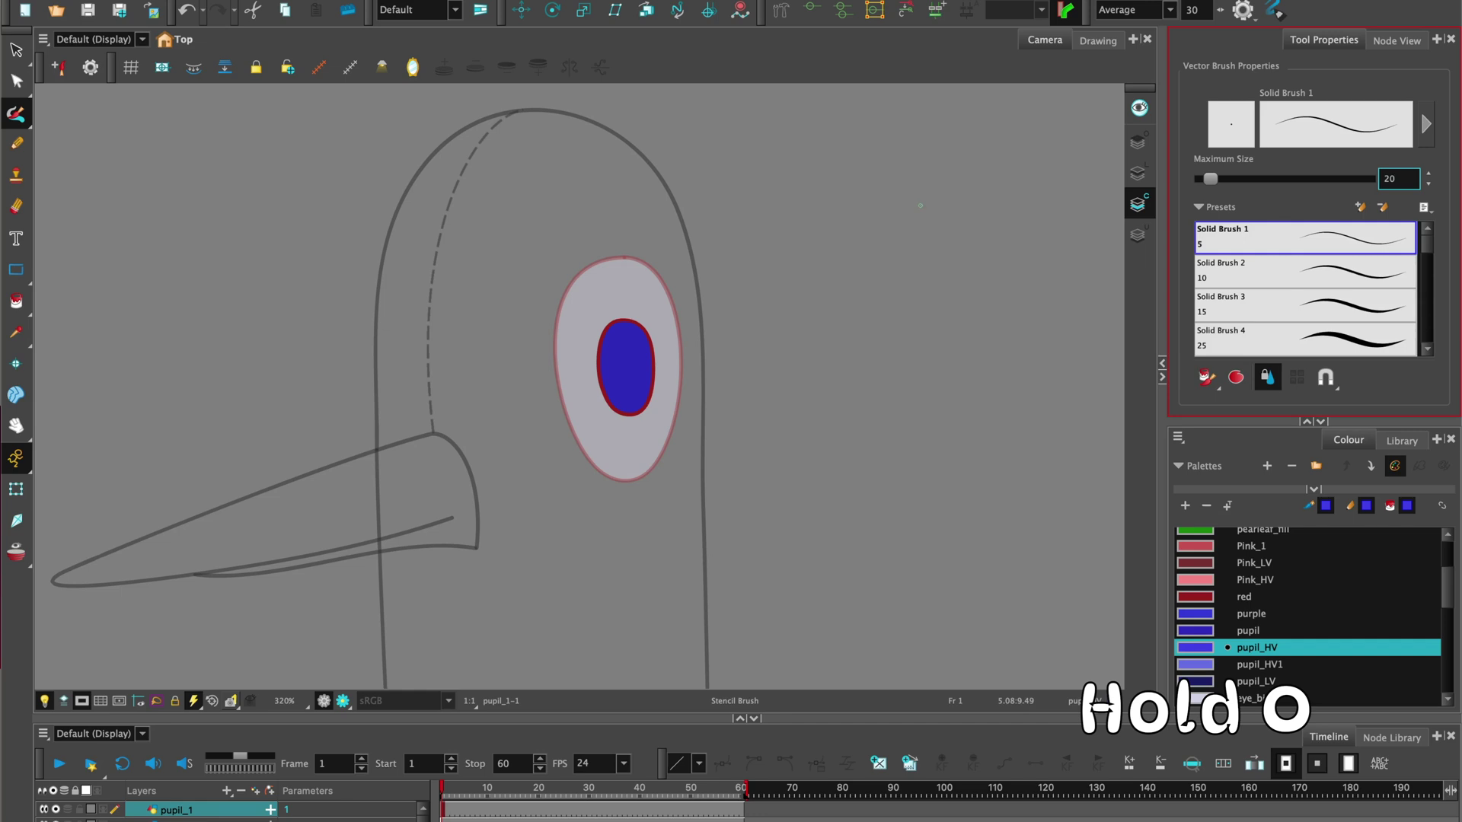
pyautogui.write('o')
pyautogui.moveTo(921, 210)
pyautogui.mouseDown()
pyautogui.moveTo(618, 328)
pyautogui.moveTo(604, 357)
pyautogui.moveTo(610, 412)
pyautogui.mouseUp()
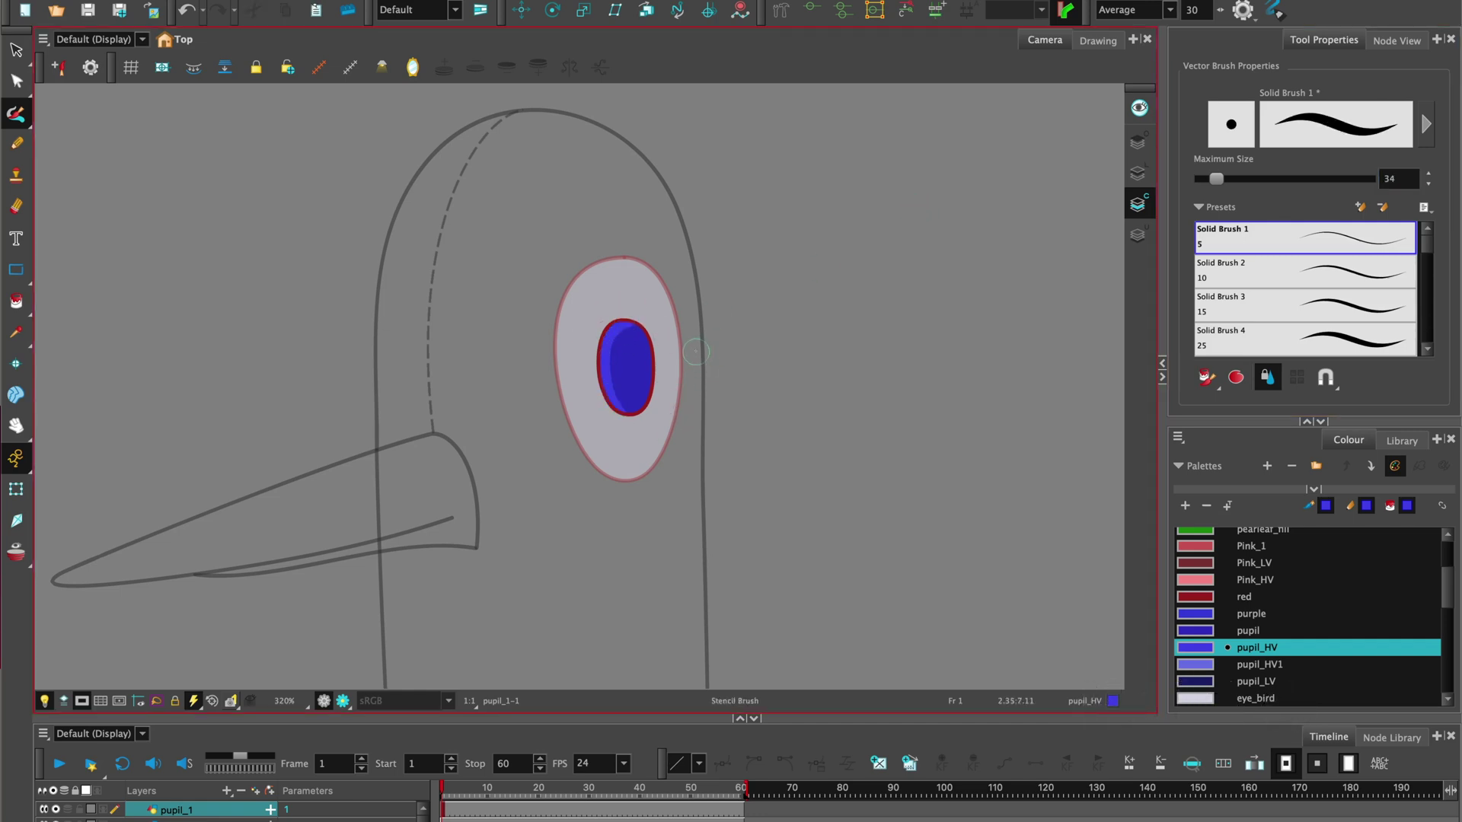
# Step: Paint a pupil_LV shadow down the pupil's right edge and a pupil_HV1 highlight near its top
pyautogui.press('2')
pyautogui.press('2')
pyautogui.press('2')
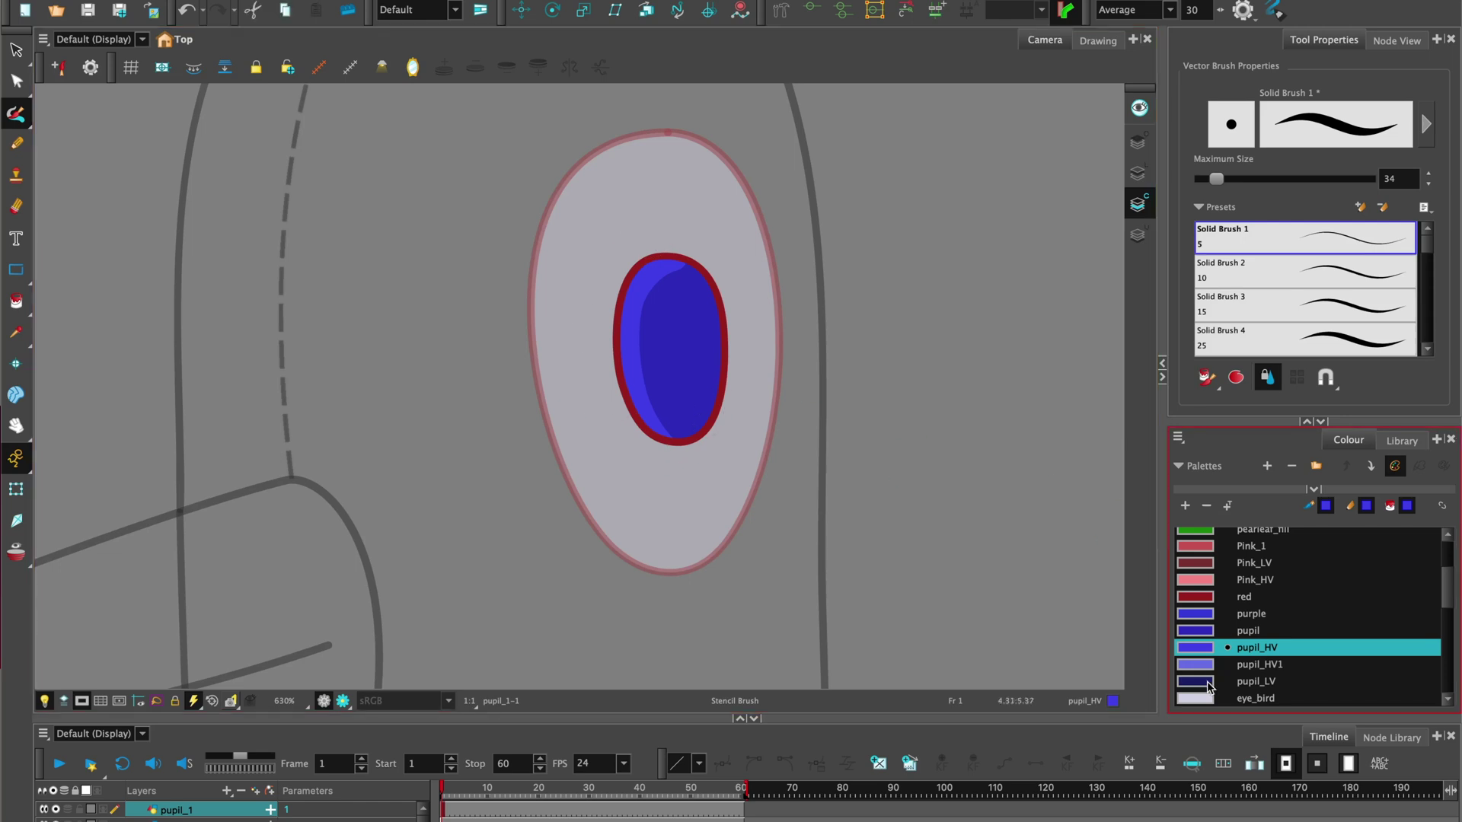
pyautogui.click(1208, 682)
pyautogui.moveTo(712, 266)
pyautogui.mouseDown()
pyautogui.moveTo(717, 393)
pyautogui.moveTo(666, 413)
pyautogui.mouseUp()
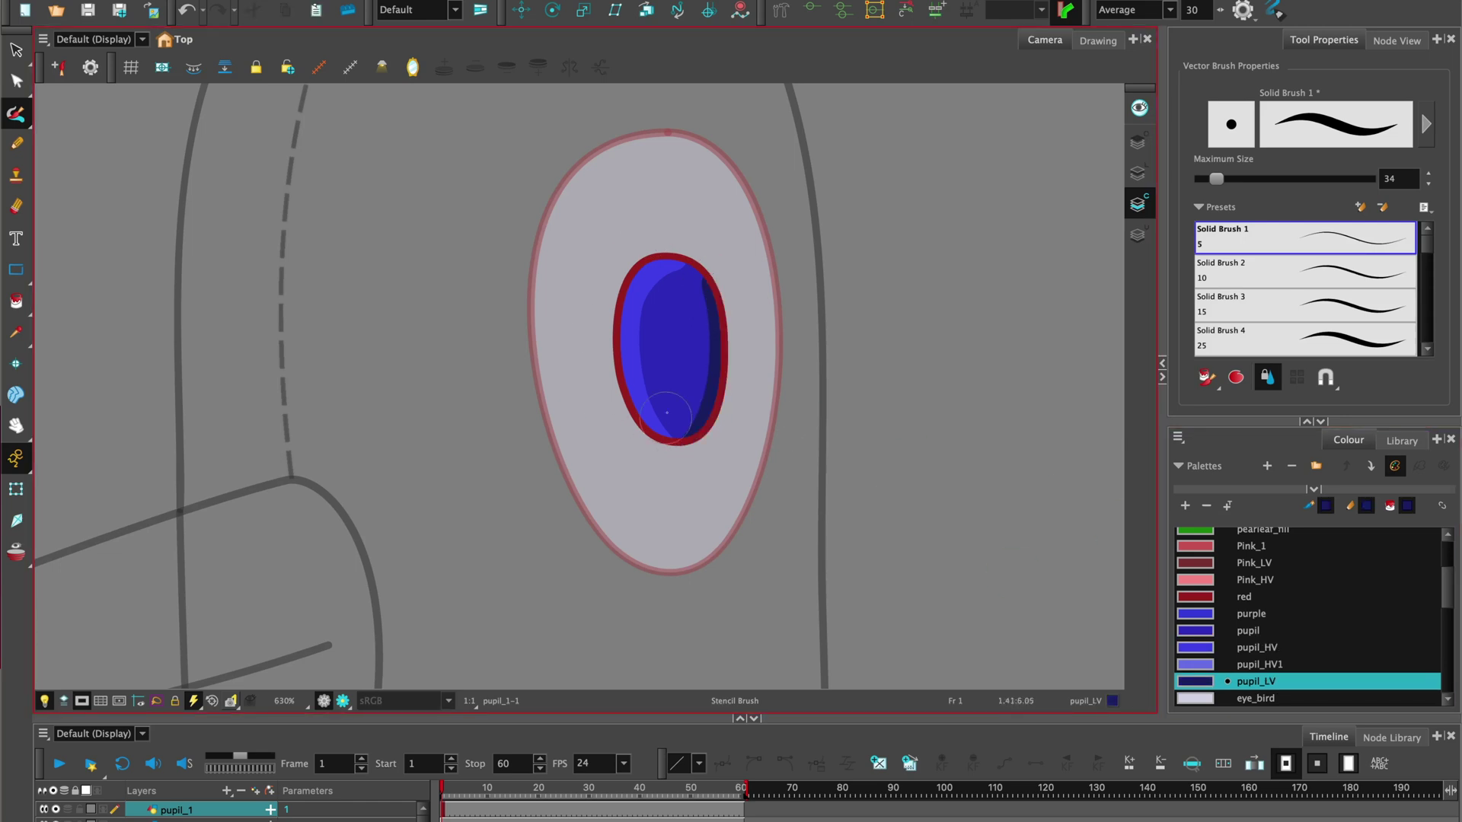
pyautogui.click(1207, 664)
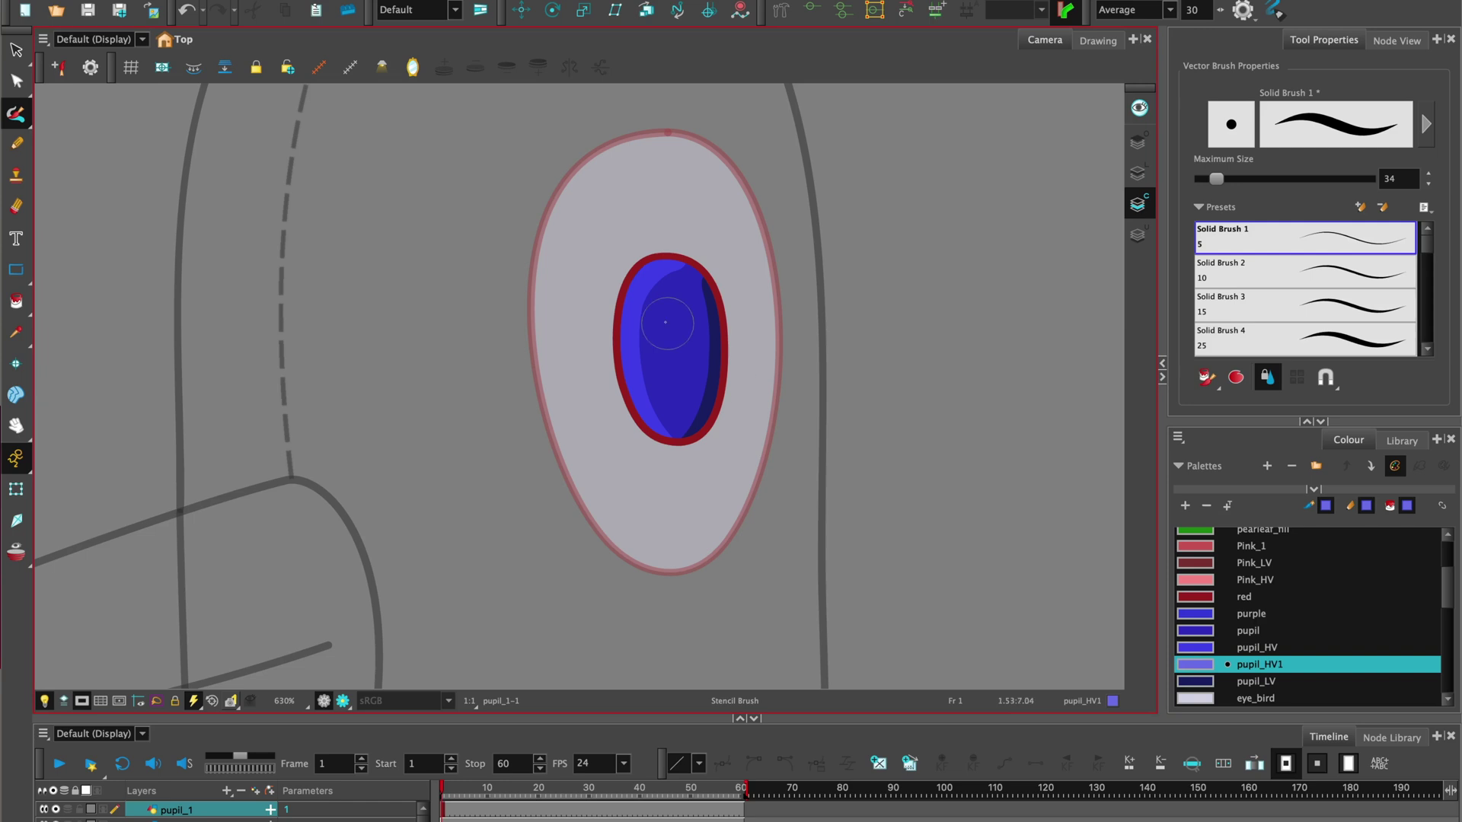
pyautogui.moveTo(910, 183); pyautogui.dragTo(917, 189)
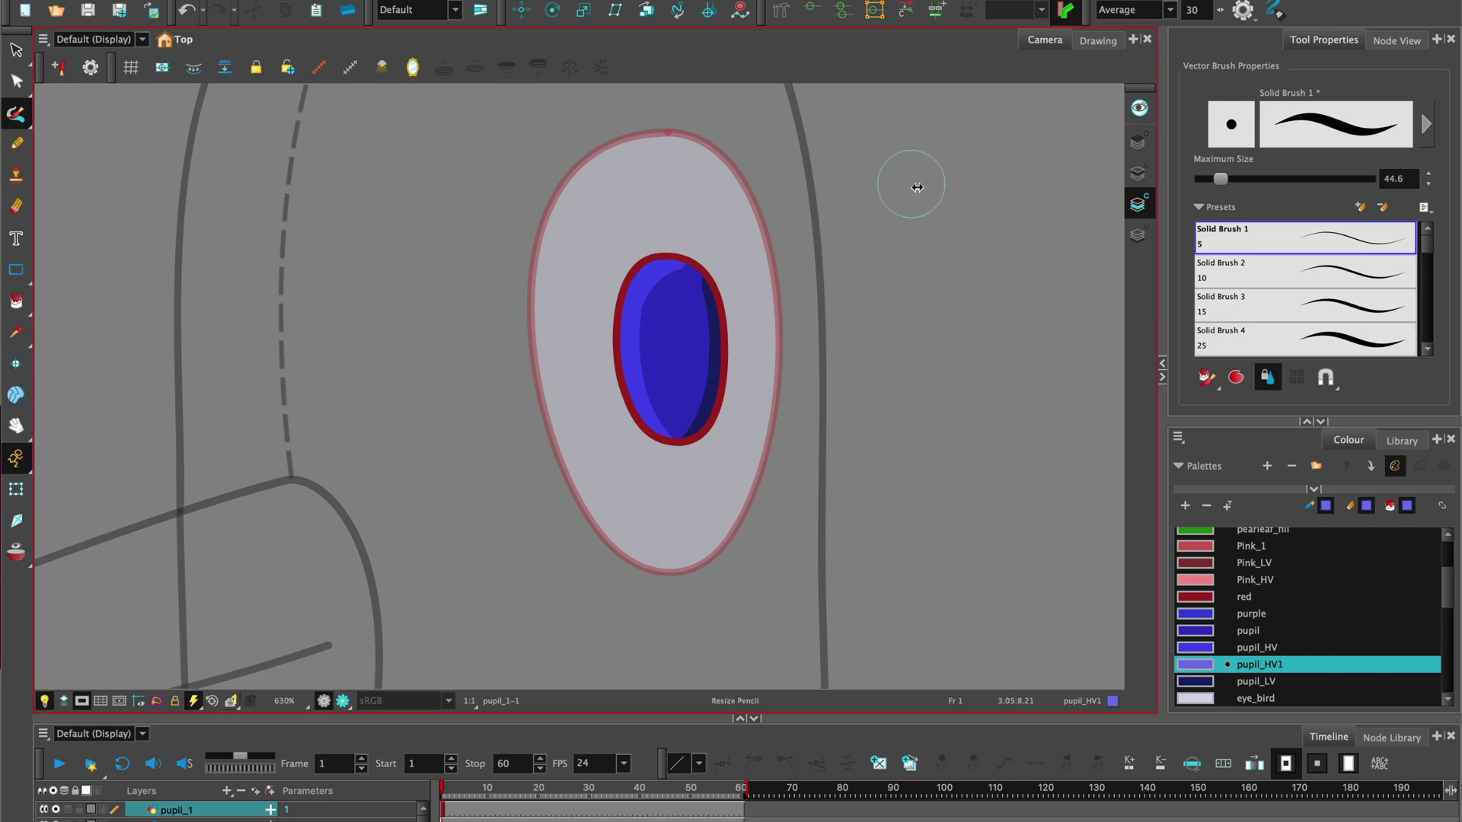
pyautogui.click(651, 296)
# Step: Shade the eye white's left and right edges with eye_bird_LV using a brush of about 57
pyautogui.press('1')
pyautogui.press('1')
pyautogui.press('1')
pyautogui.press('1')
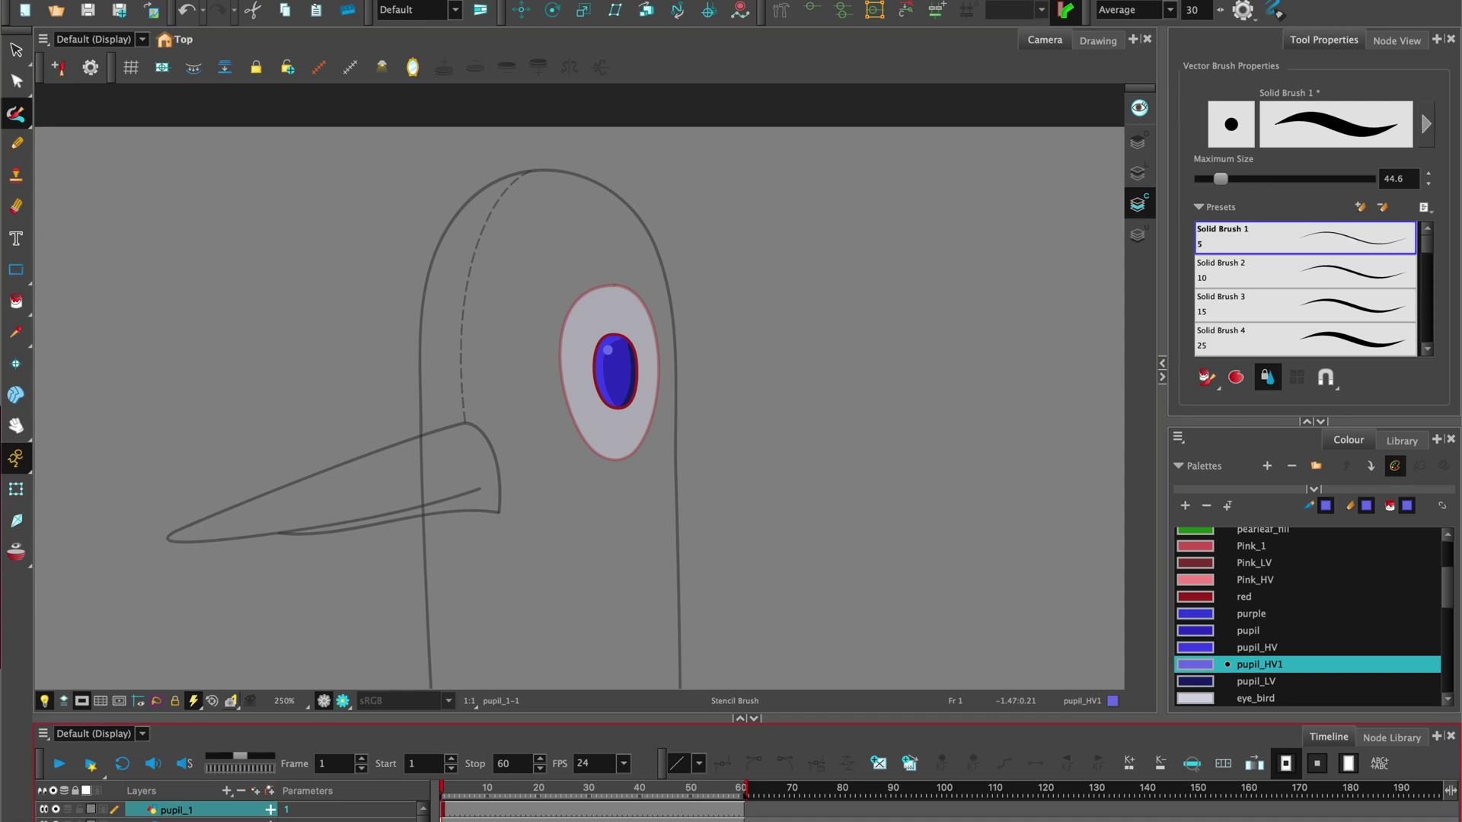
pyautogui.click(183, 821)
pyautogui.scroll(-3, 1221, 652)
pyautogui.click(1202, 658)
pyautogui.press('2')
pyautogui.press('2')
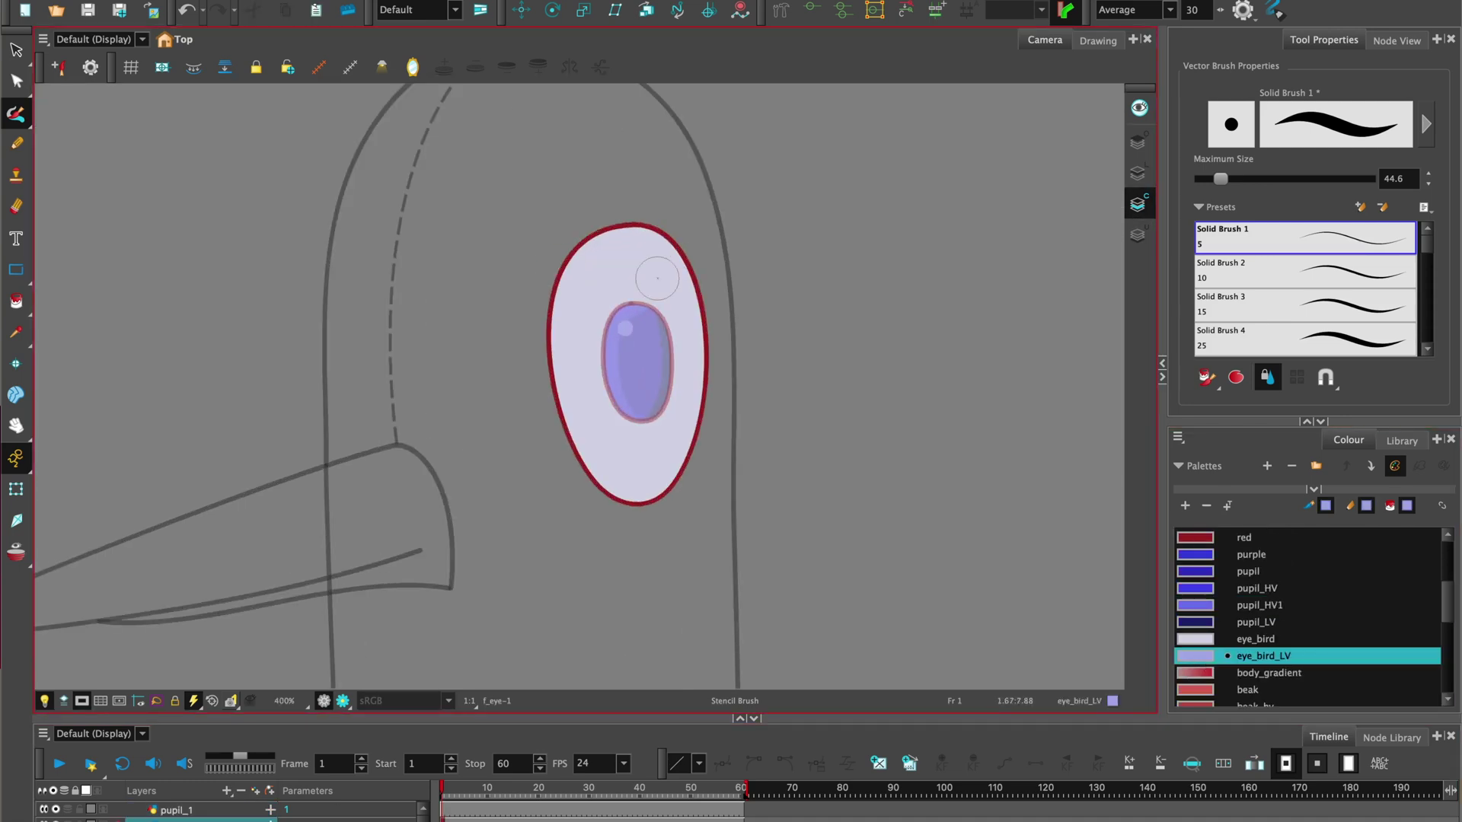
pyautogui.moveTo(844, 196); pyautogui.dragTo(851, 201)
pyautogui.moveTo(630, 223)
pyautogui.mouseDown()
pyautogui.moveTo(567, 281)
pyautogui.moveTo(591, 496)
pyautogui.mouseUp()
pyautogui.moveTo(705, 341); pyautogui.dragTo(672, 501)
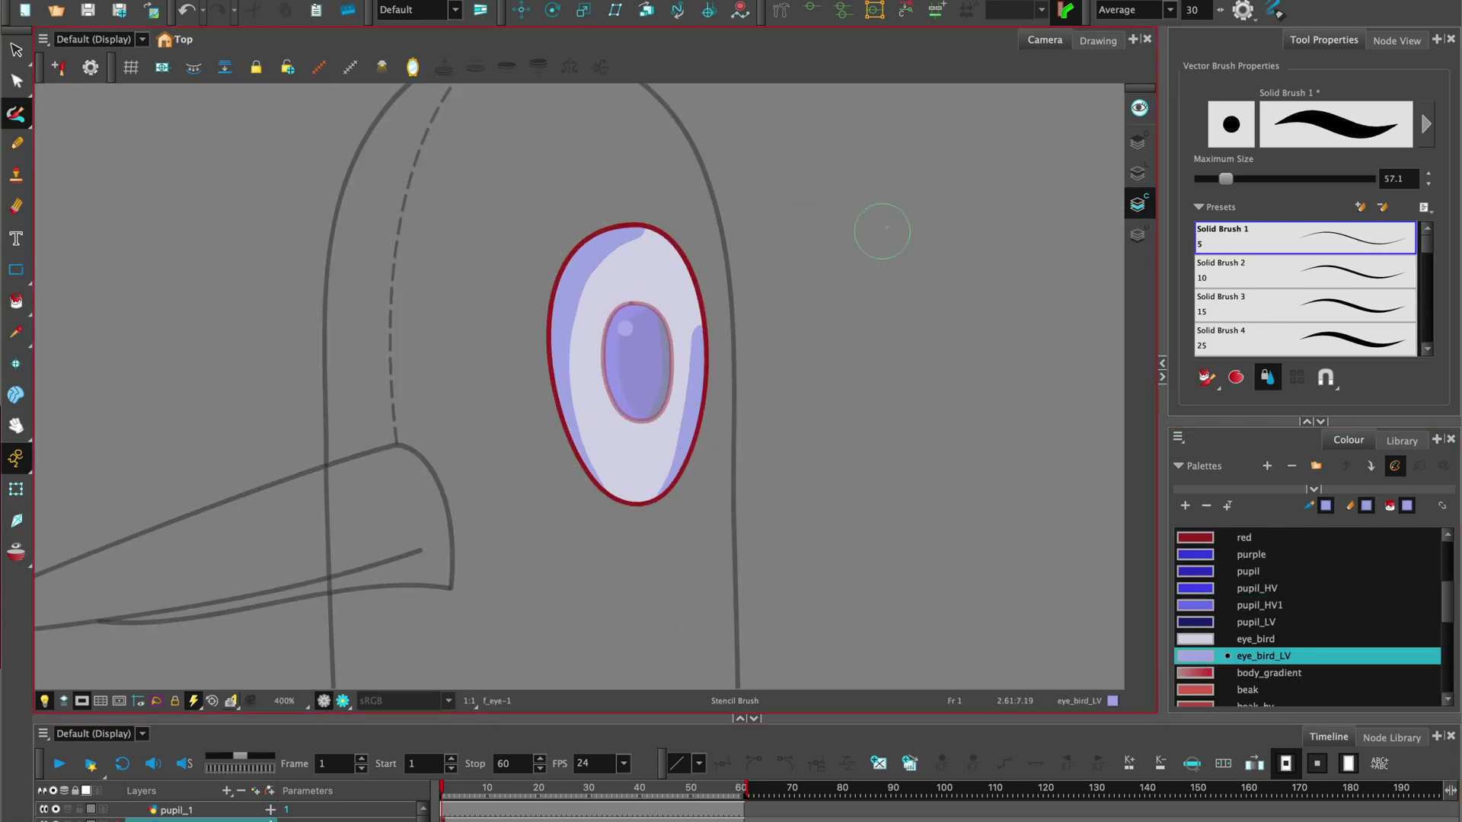
# Step: Paint a shading band along the beak's lower edge to its tip, then pick beak_hv for filling
pyautogui.click(44, 701)
pyautogui.press('1')
pyautogui.press('1')
pyautogui.press('1')
pyautogui.moveTo(780, 342); pyautogui.dragTo(826, 323)
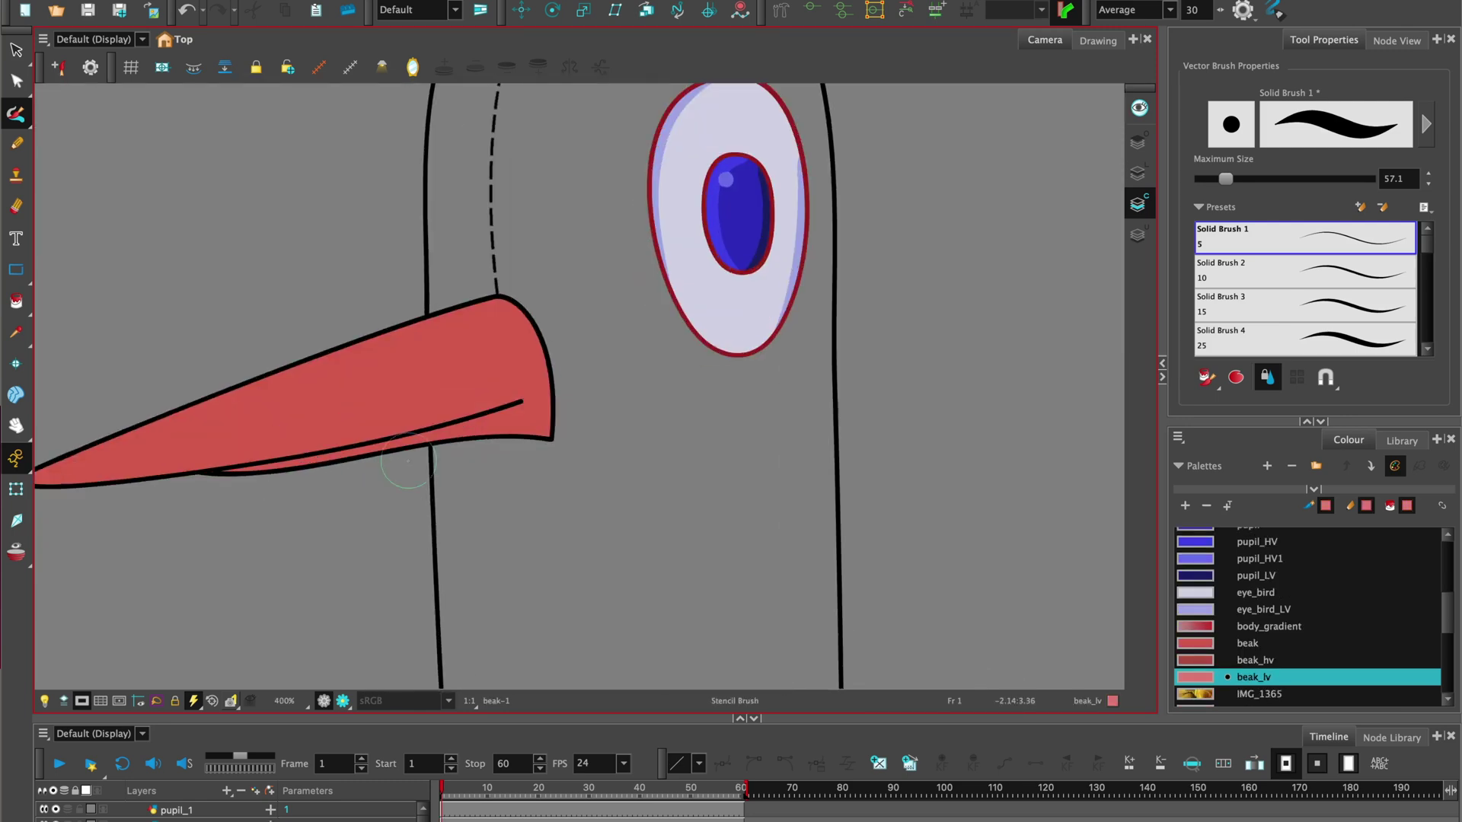
pyautogui.moveTo(217, 473)
pyautogui.mouseDown()
pyautogui.moveTo(387, 456)
pyautogui.moveTo(597, 399)
pyautogui.mouseUp()
pyautogui.moveTo(479, 434); pyautogui.dragTo(560, 415)
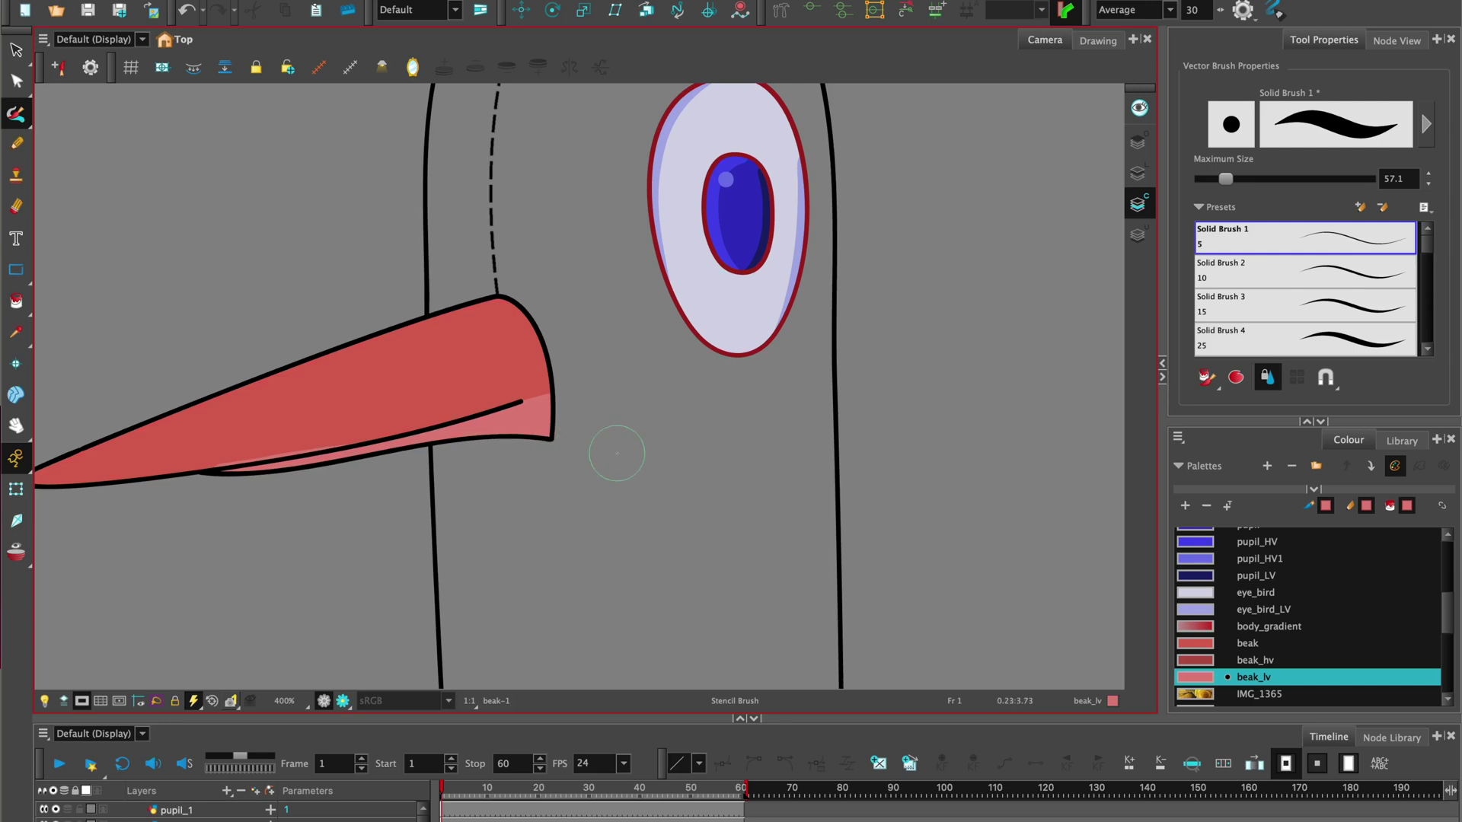
pyautogui.press('2')
pyautogui.press('2')
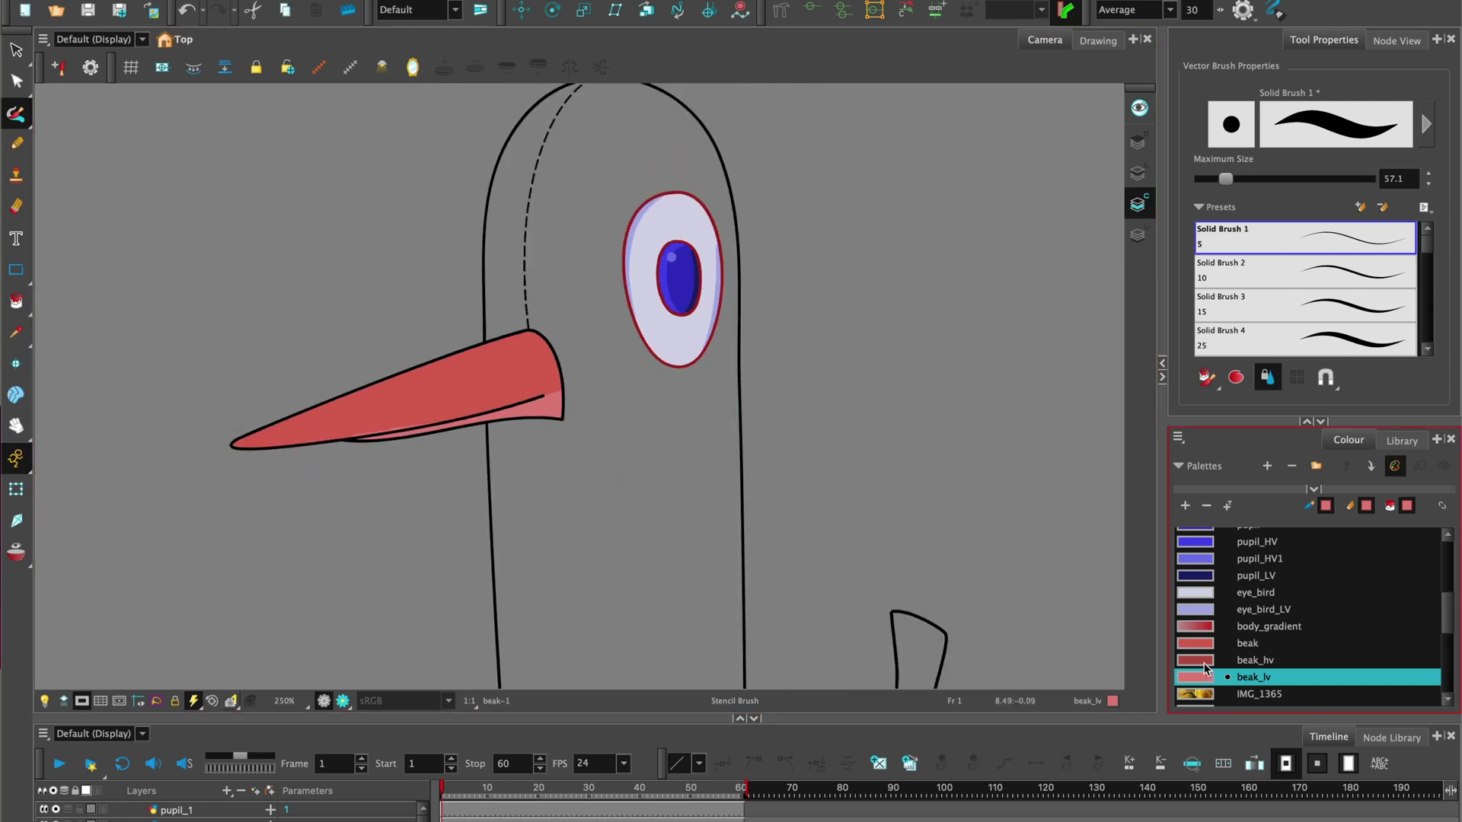
pyautogui.click(1204, 662)
pyautogui.hotkey('alt', 'i')
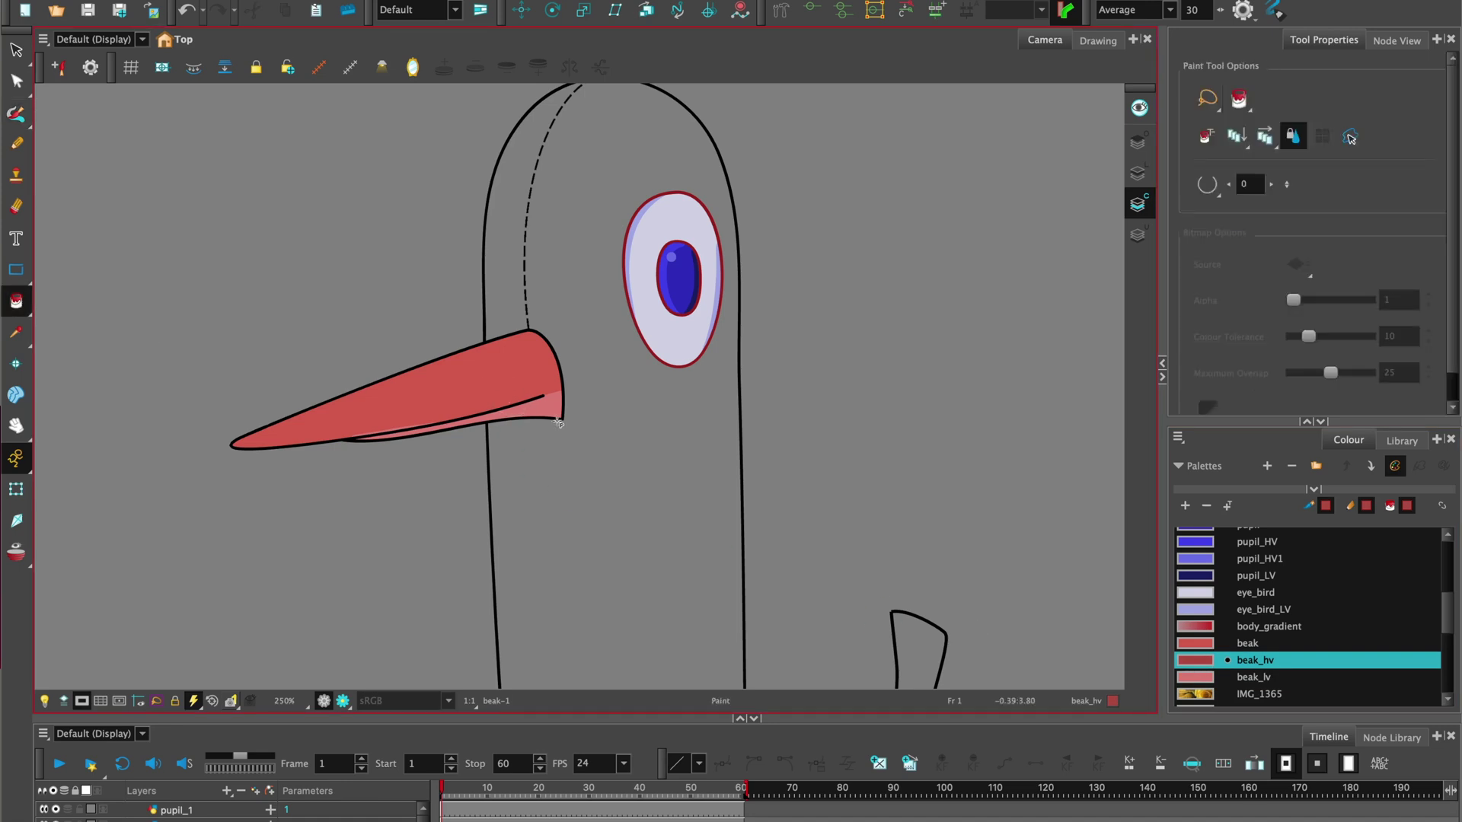
pyautogui.click(555, 418)
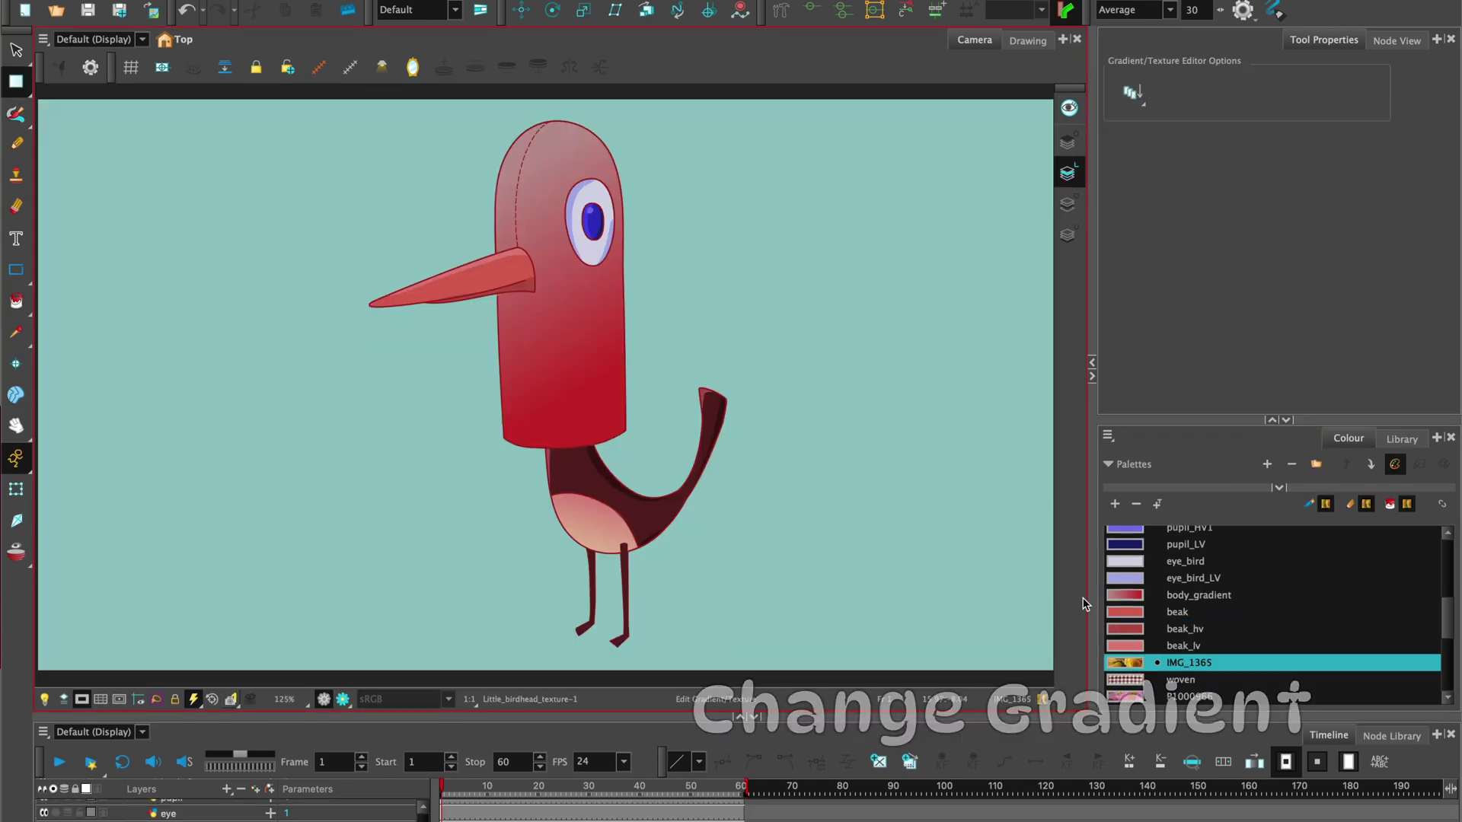
pyautogui.click(1130, 597)
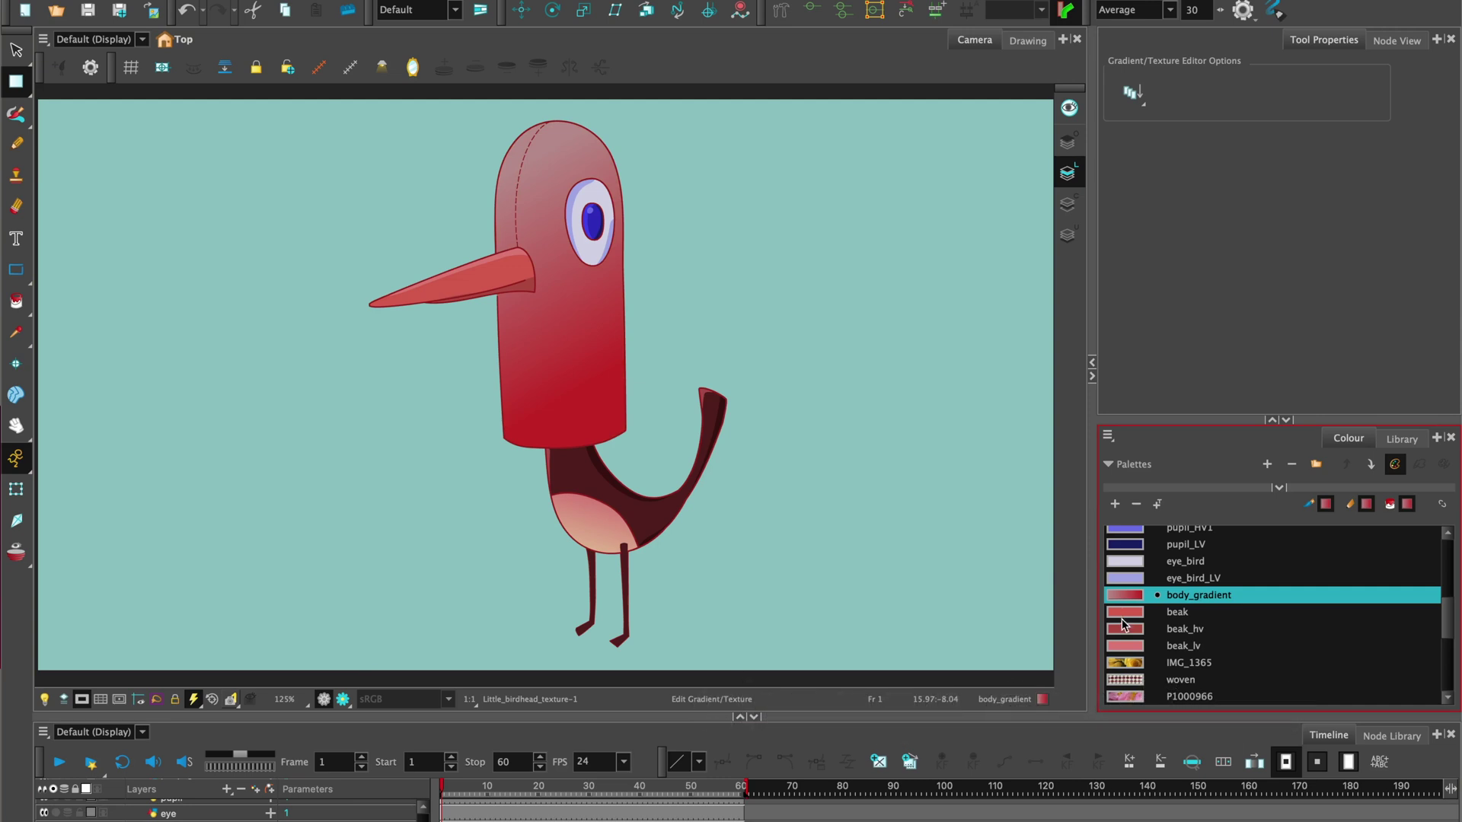
pyautogui.doubleClick(1125, 594)
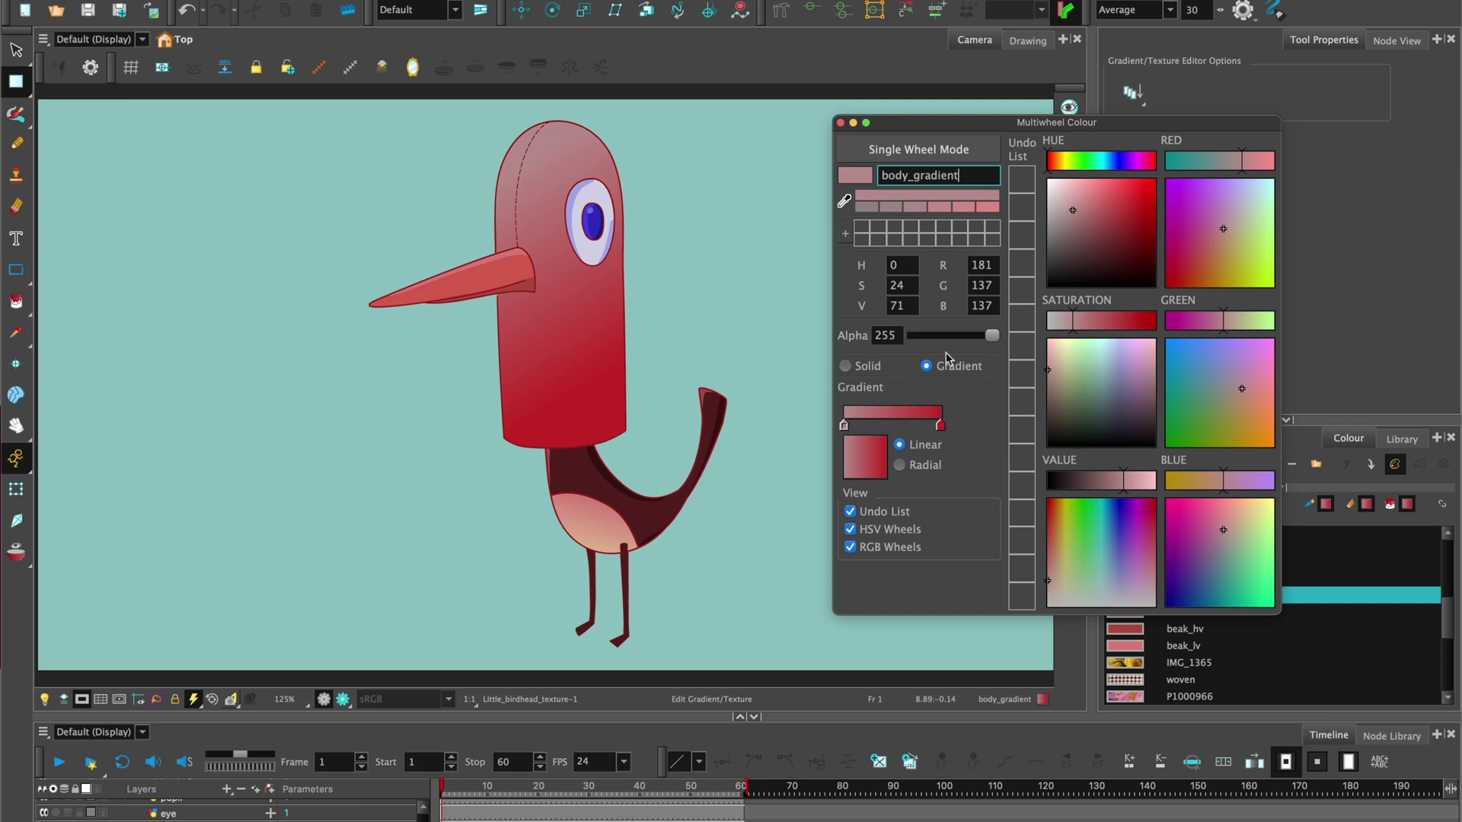
pyautogui.click(841, 124)
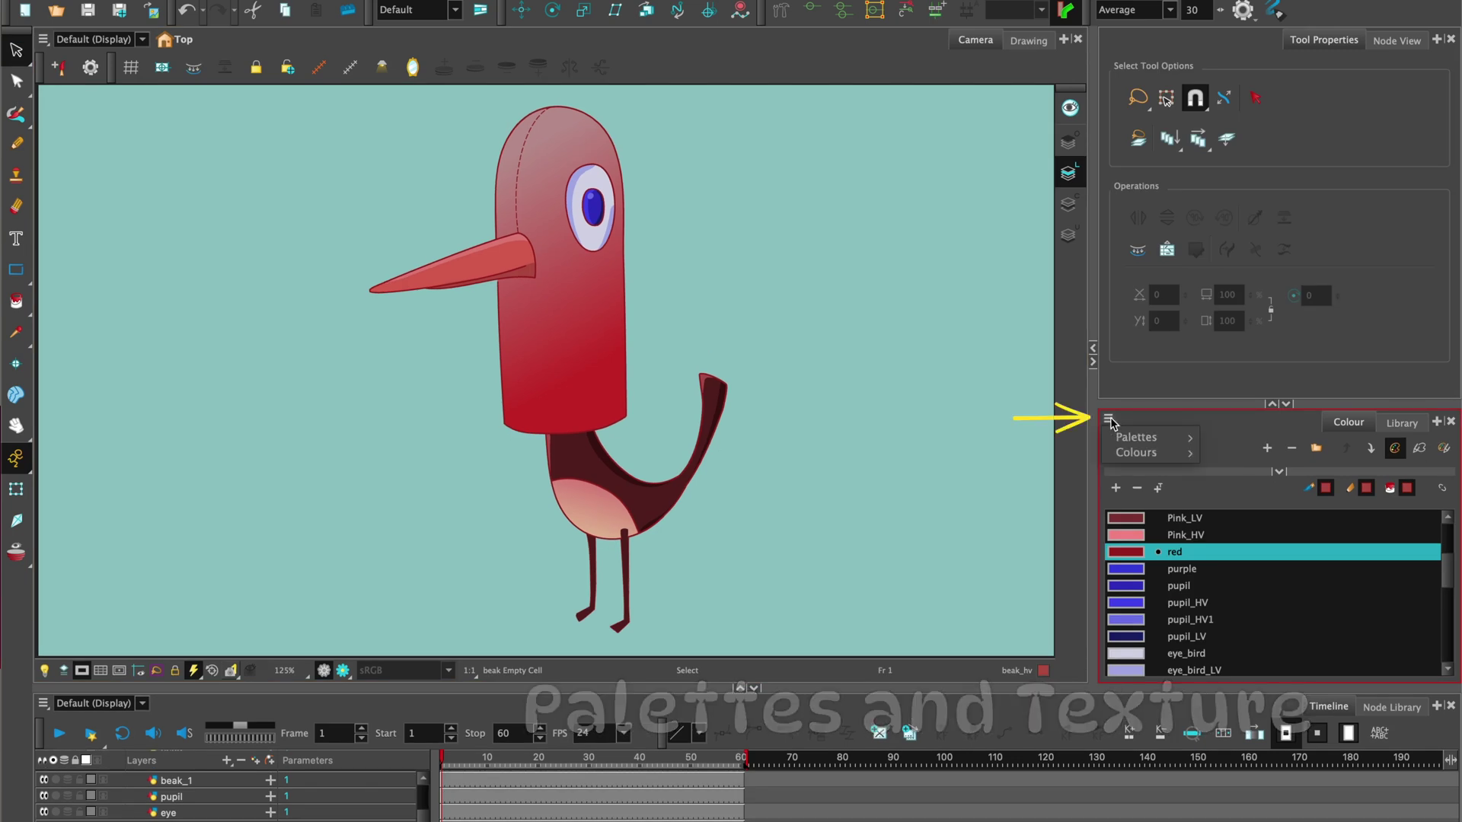
pyautogui.click(1109, 422)
pyautogui.moveTo(1136, 437)
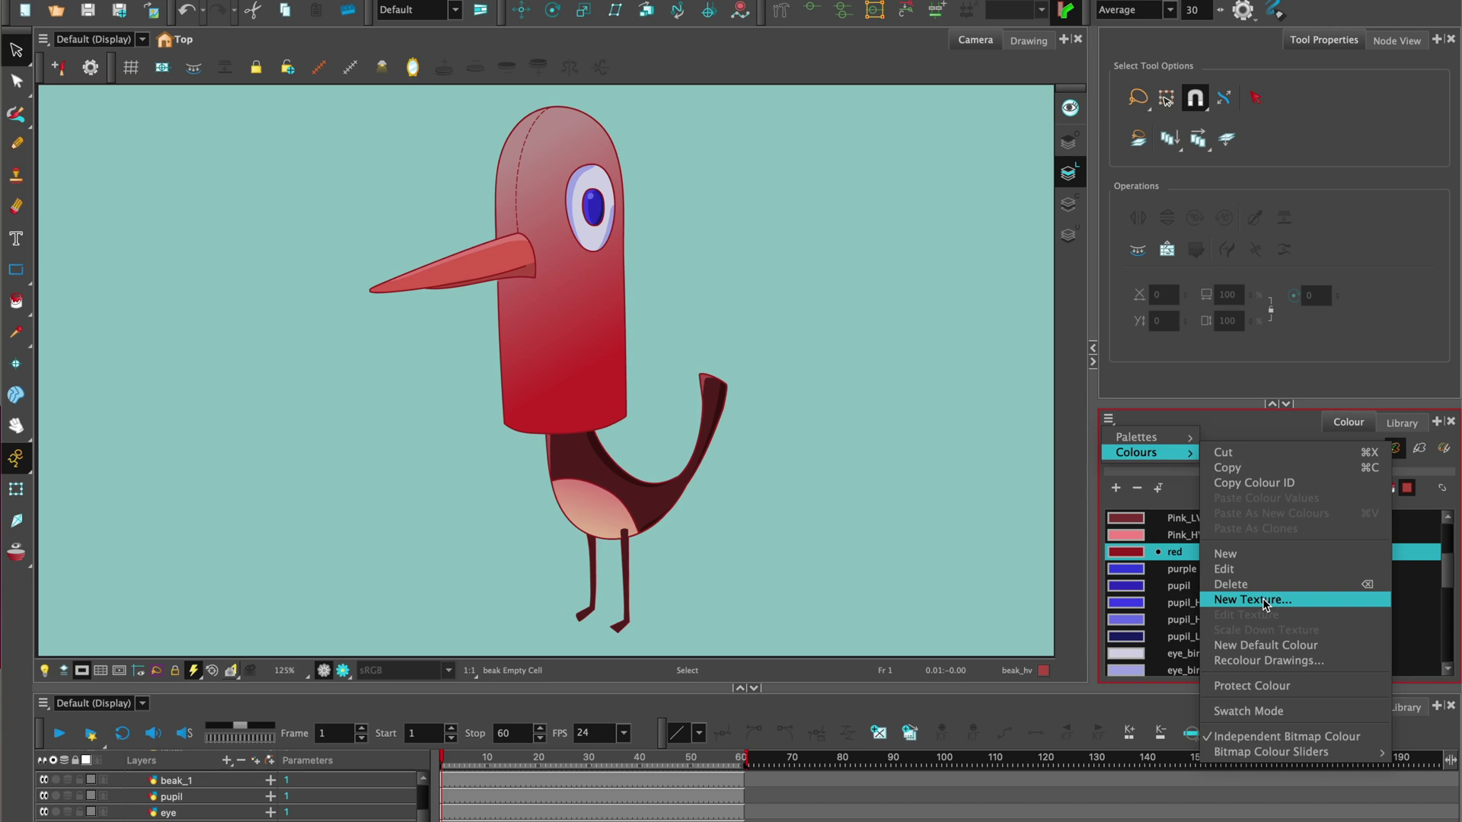
pyautogui.click(1265, 604)
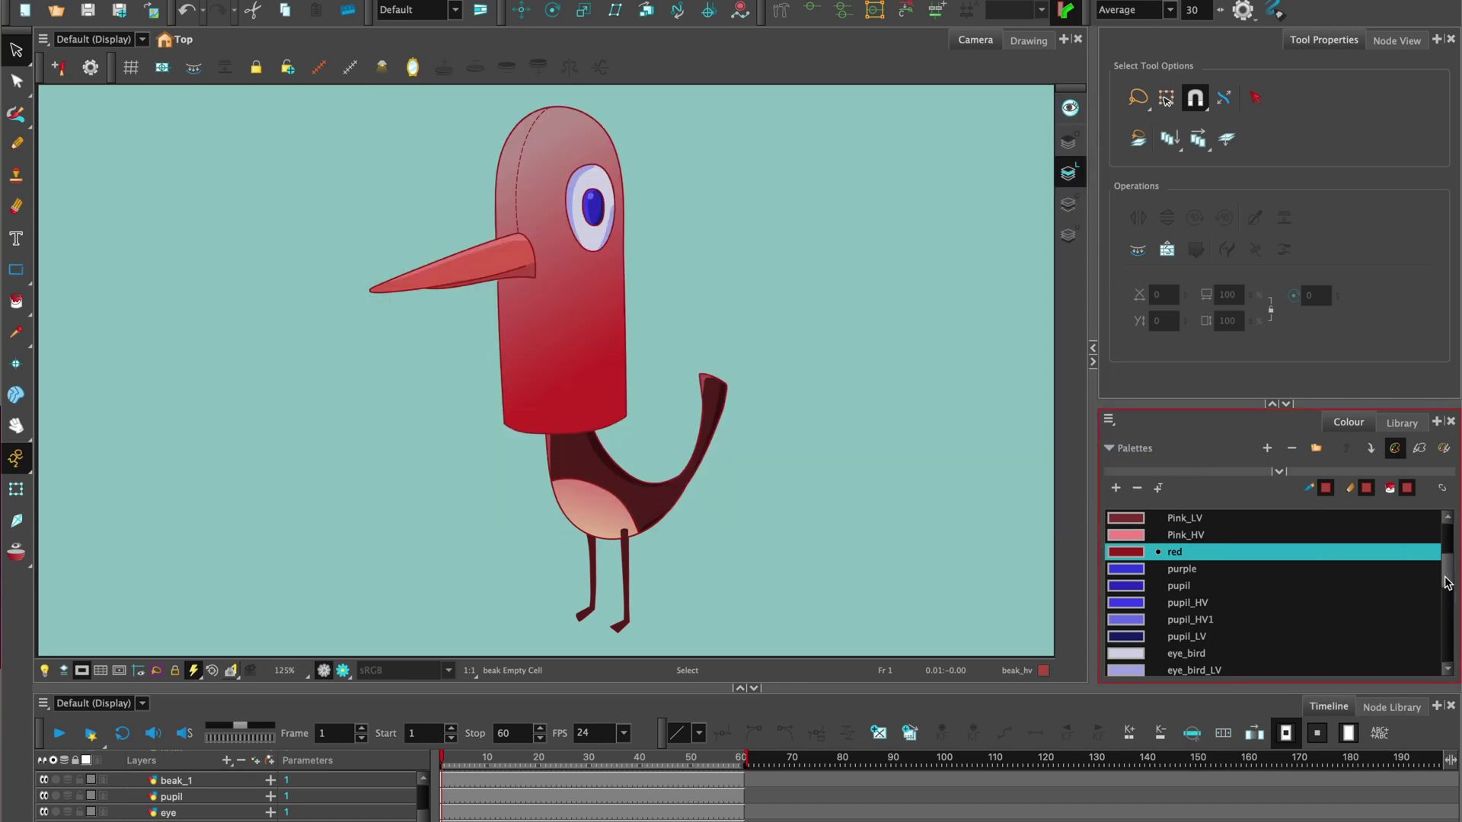
# Step: Fill the head with the P1000966 flower texture, then rotate, stretch and shrink it
pyautogui.moveTo(1446, 580); pyautogui.dragTo(1447, 618)
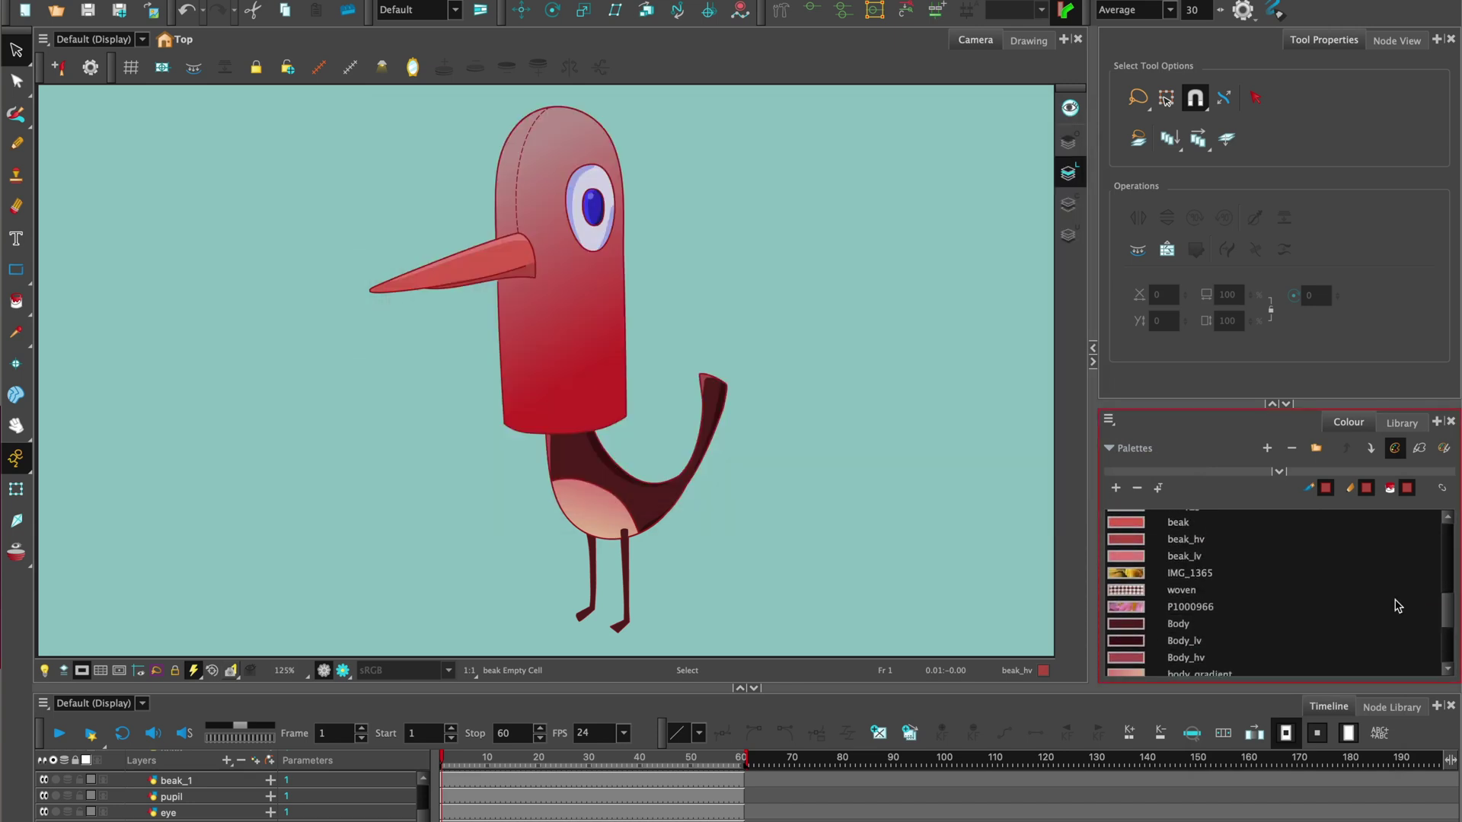
pyautogui.click(1135, 609)
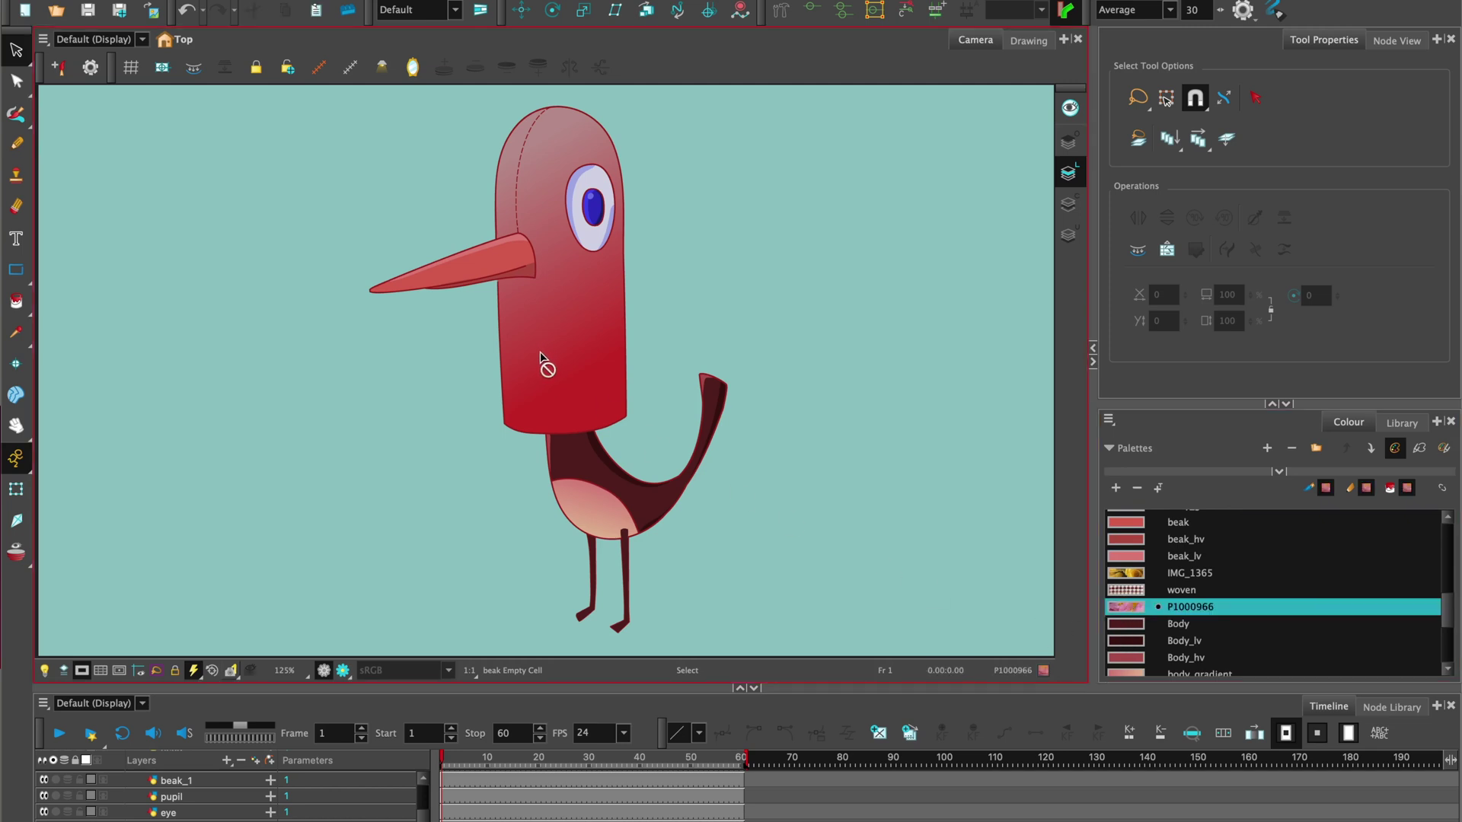
pyautogui.click(17, 80)
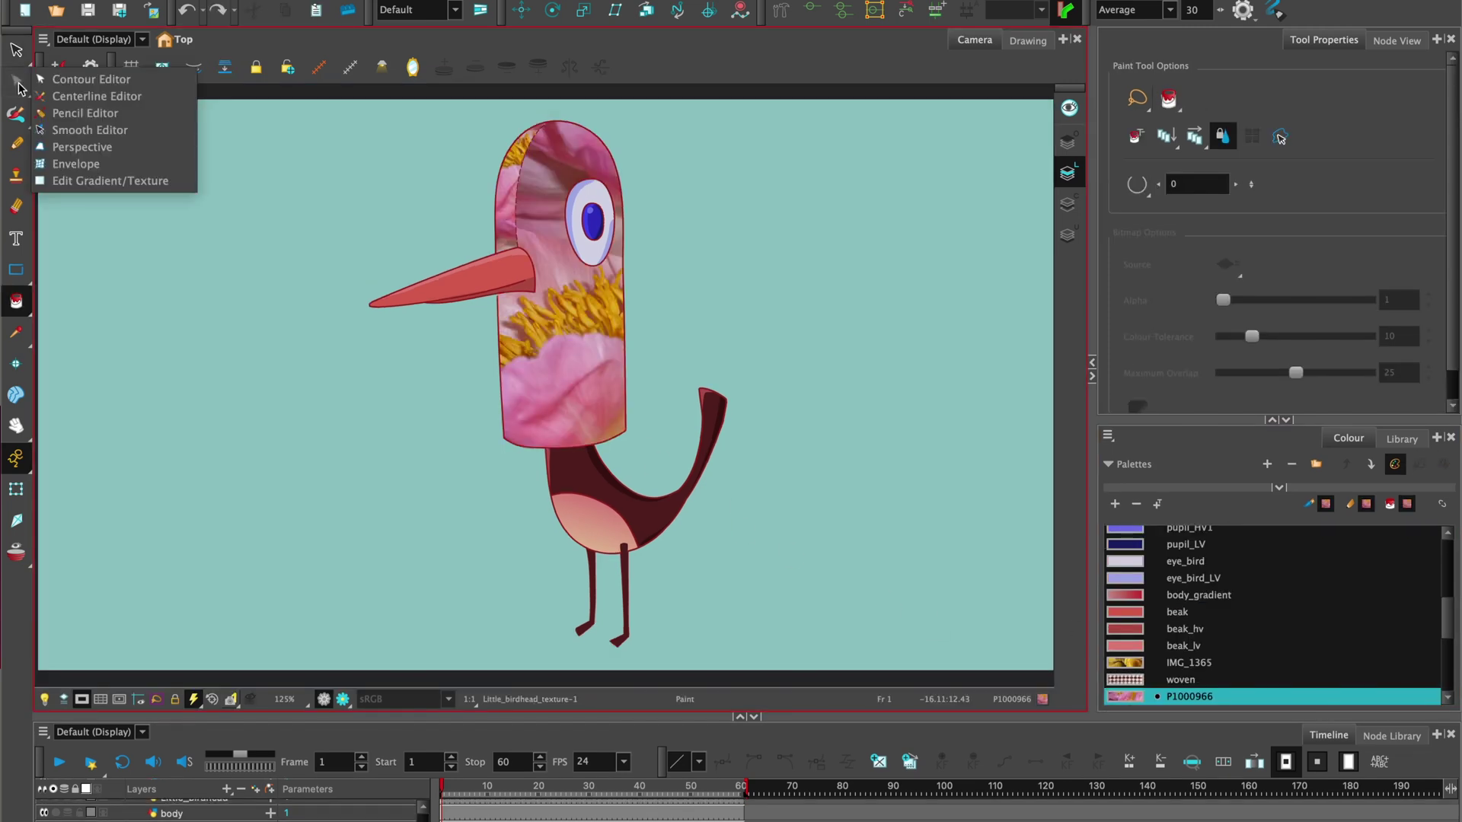
pyautogui.click(91, 181)
pyautogui.click(586, 340)
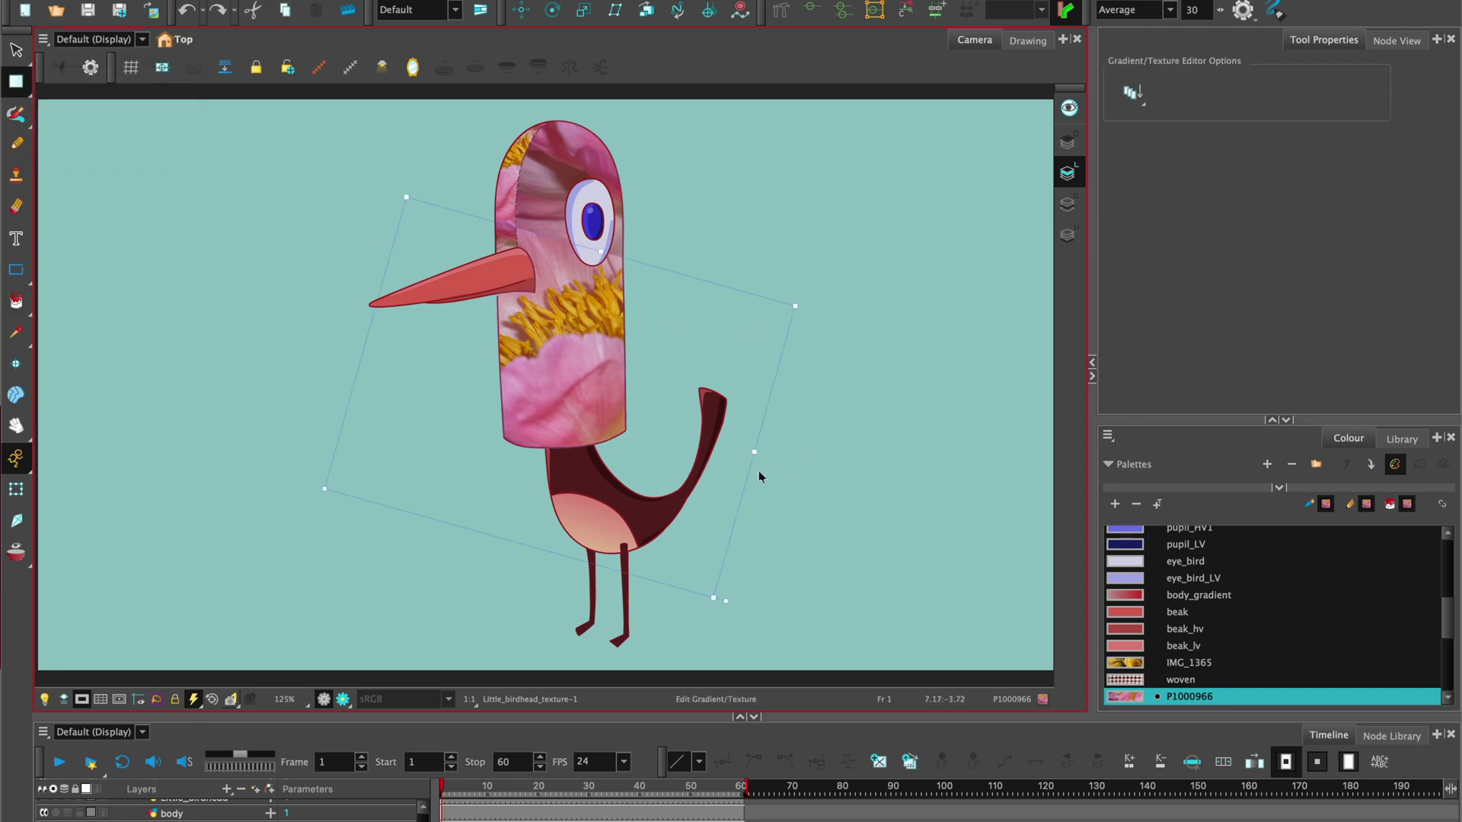
pyautogui.moveTo(726, 599); pyautogui.dragTo(707, 653)
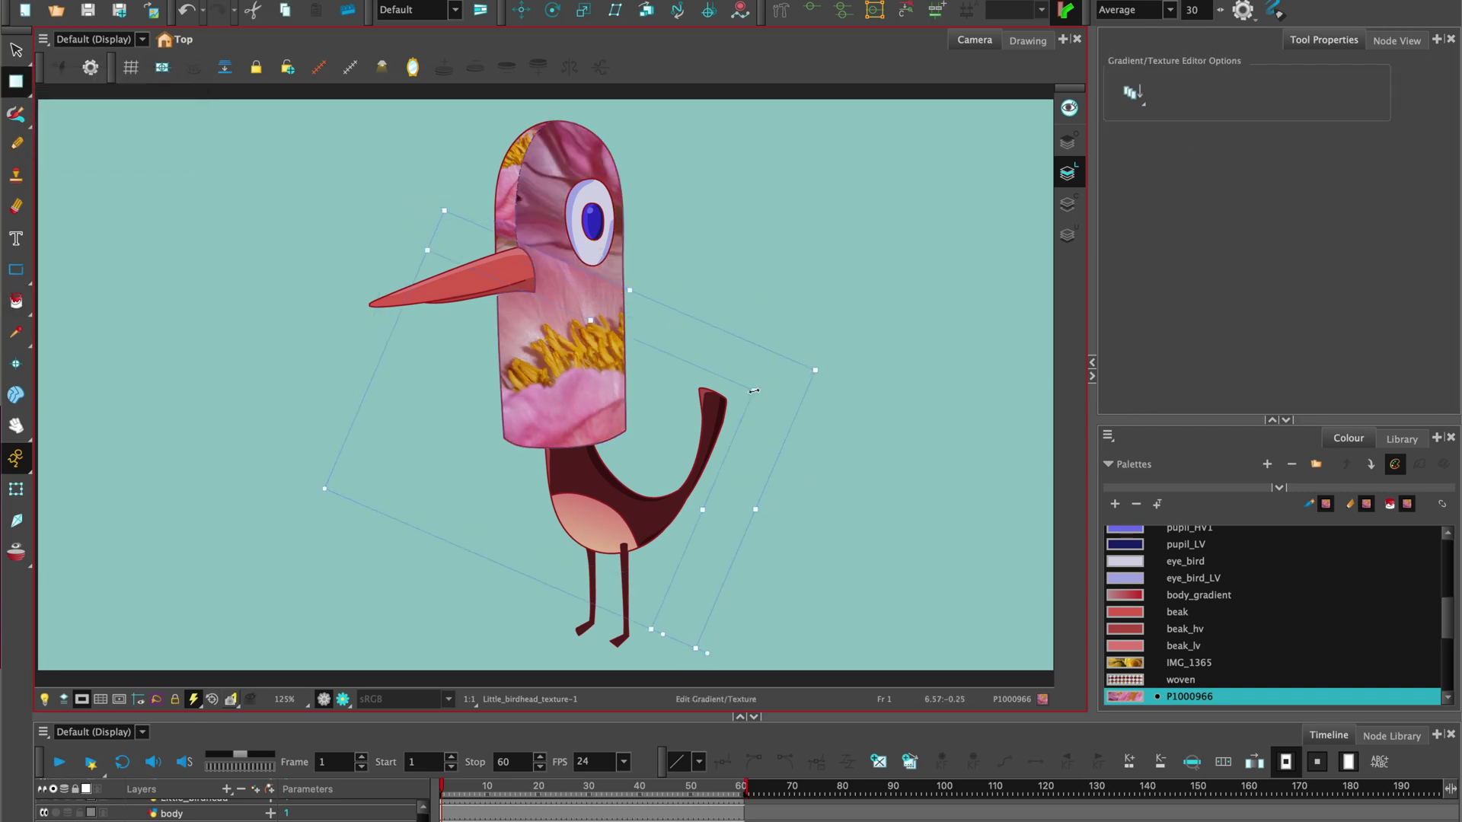
pyautogui.moveTo(753, 391); pyautogui.dragTo(754, 391)
pyautogui.moveTo(590, 322); pyautogui.dragTo(615, 276)
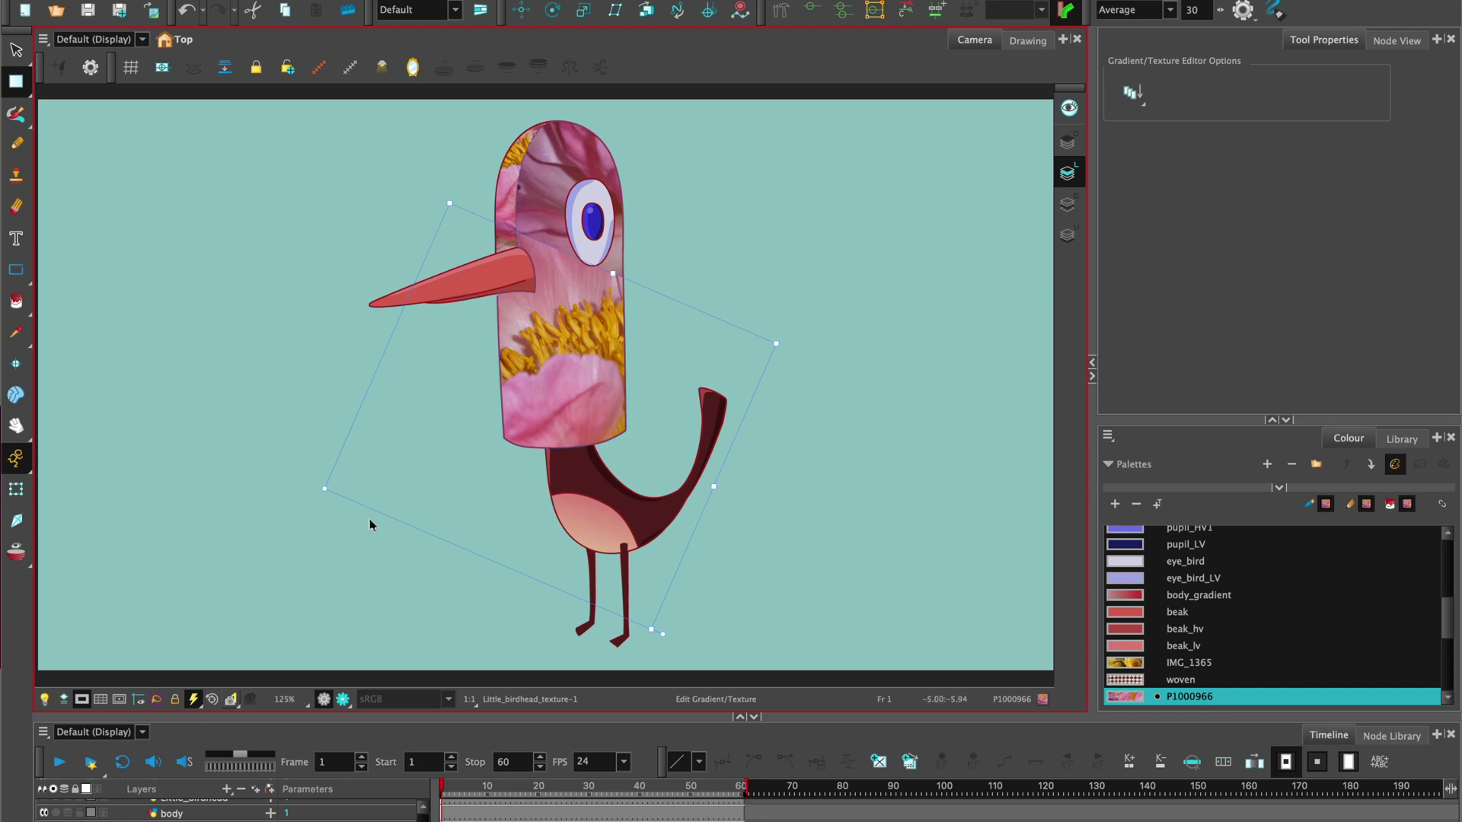
pyautogui.moveTo(360, 454); pyautogui.dragTo(342, 471)
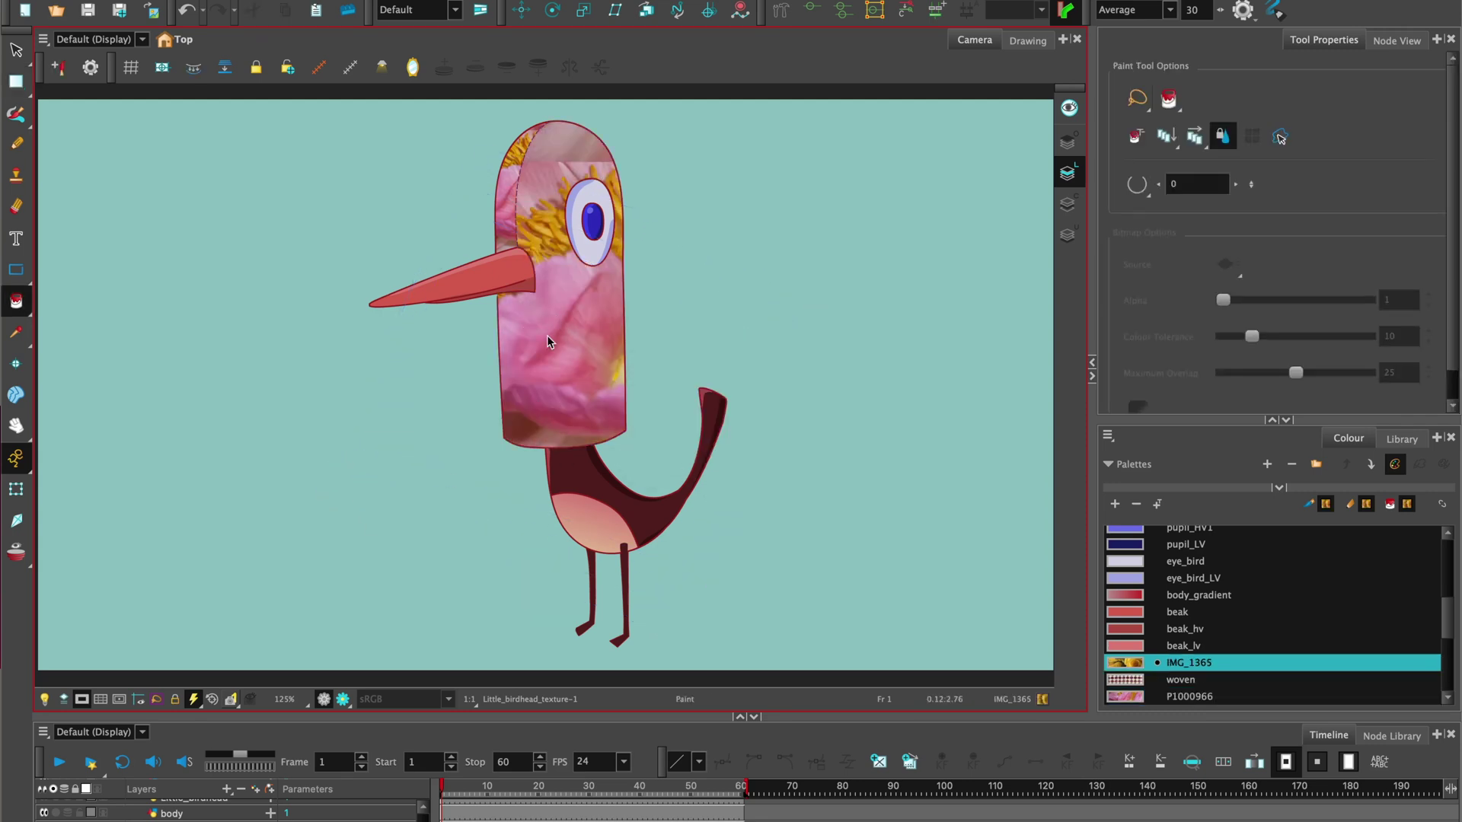
# Step: Refill the head with the yellow IMG_1365 rose texture and enlarge it
pyautogui.click(556, 335)
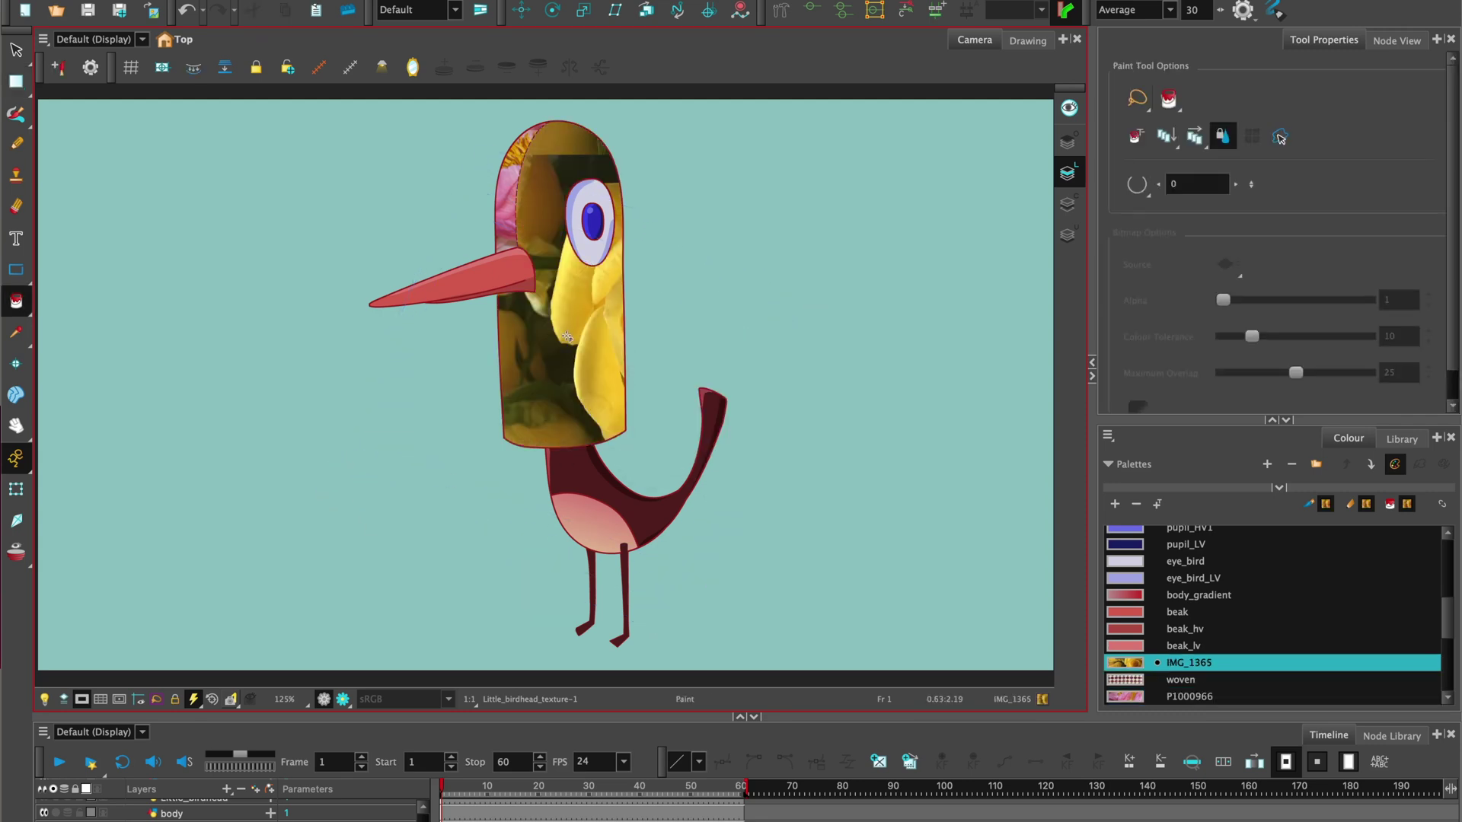
pyautogui.click(16, 80)
pyautogui.click(630, 335)
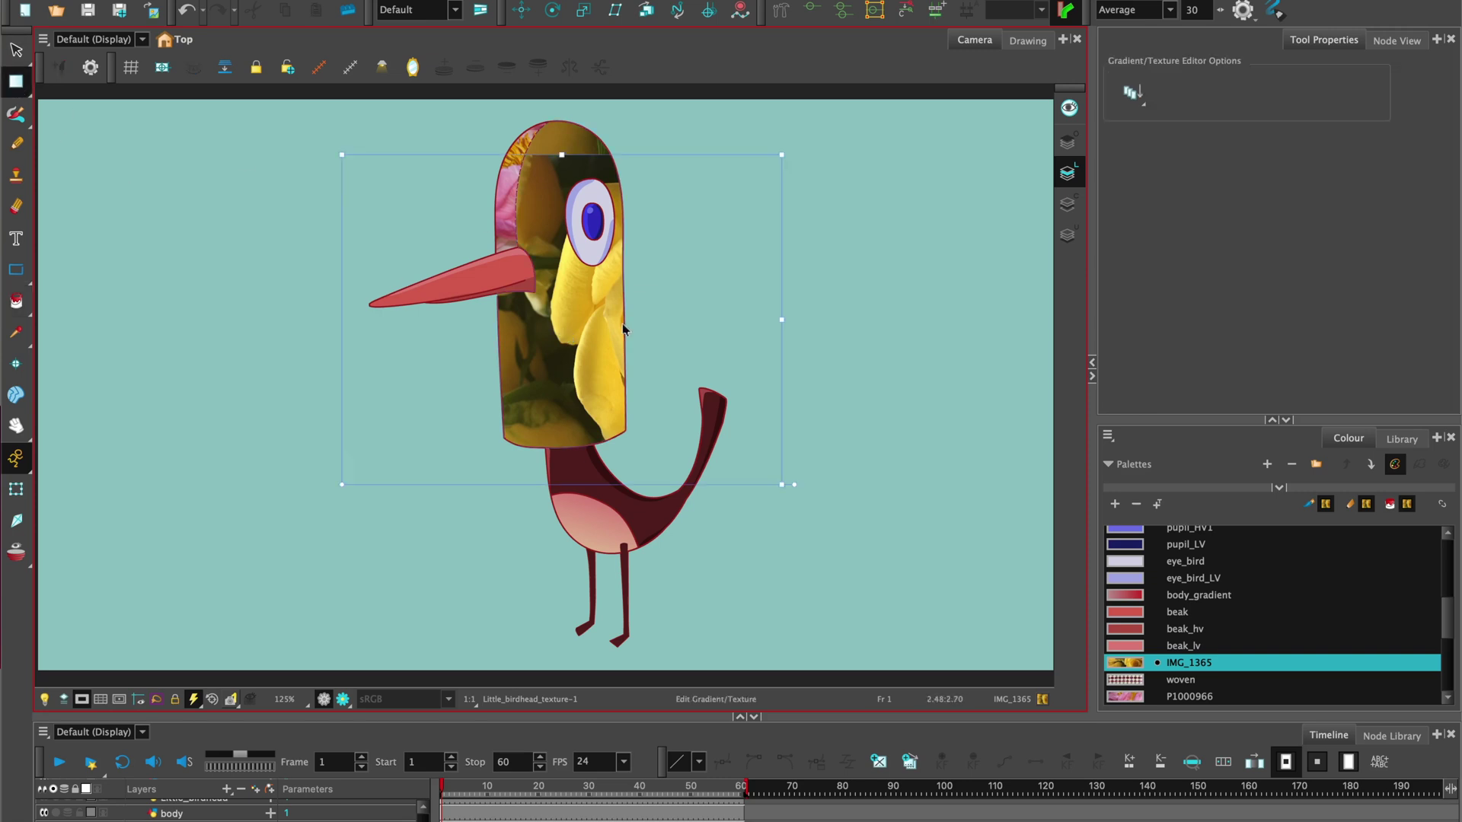
pyautogui.moveTo(345, 483); pyautogui.dragTo(751, 352)
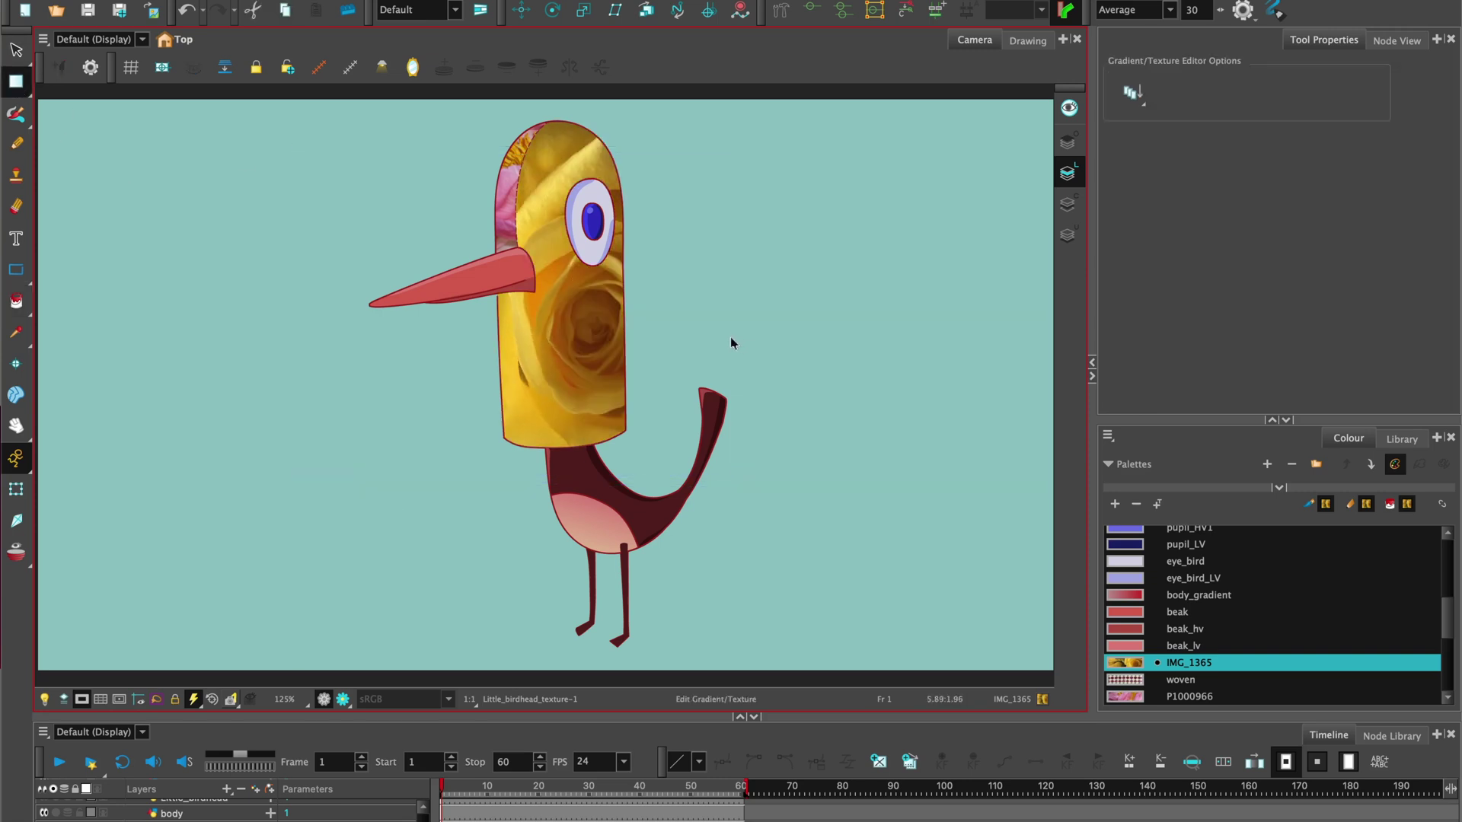
# Step: Fill the pink head strip with the rose texture and shift it left and up
pyautogui.click(16, 302)
pyautogui.click(507, 211)
pyautogui.click(16, 82)
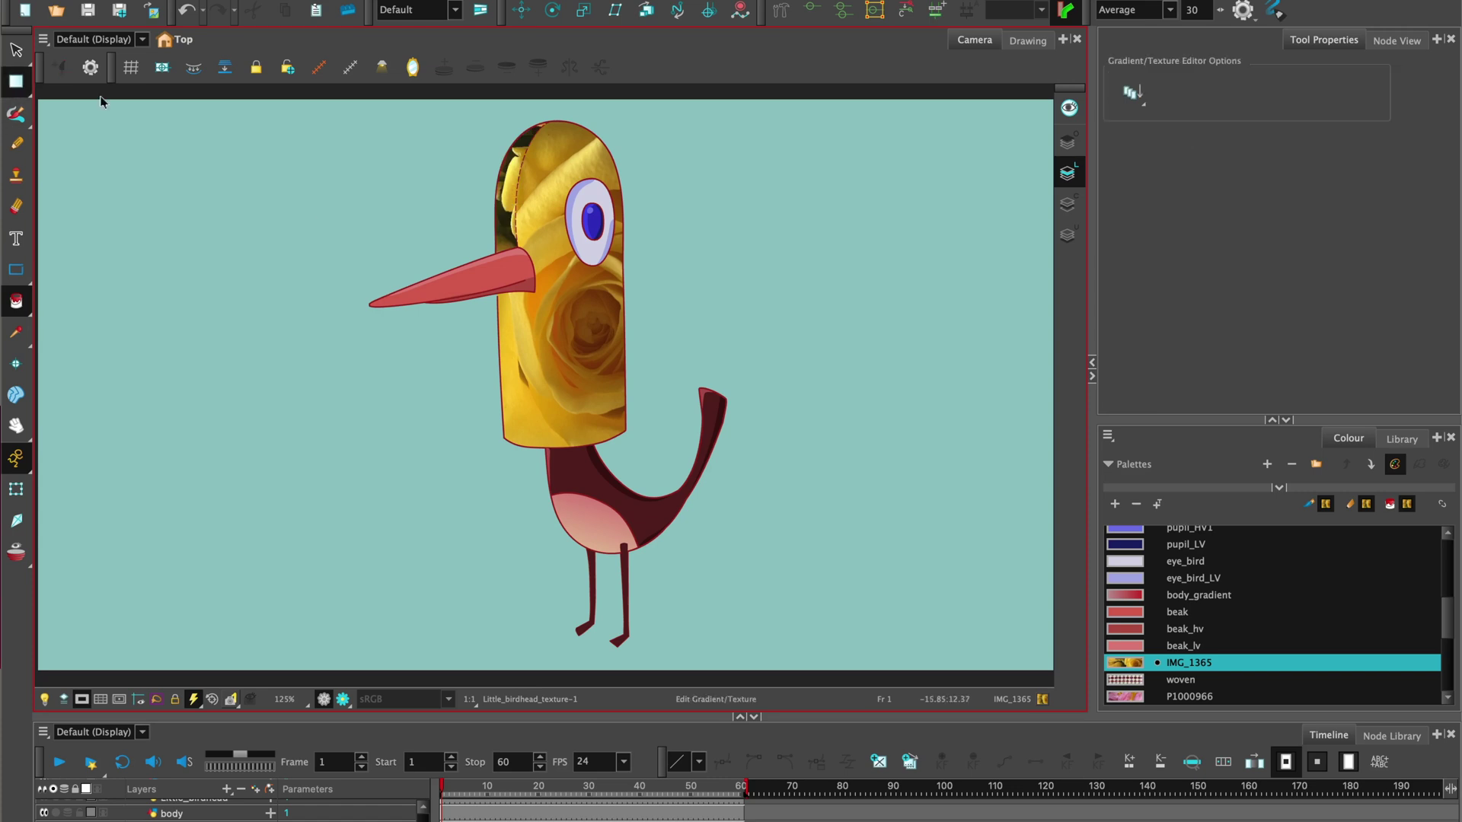
pyautogui.click(508, 201)
pyautogui.moveTo(417, 266); pyautogui.dragTo(390, 271)
pyautogui.click(377, 487)
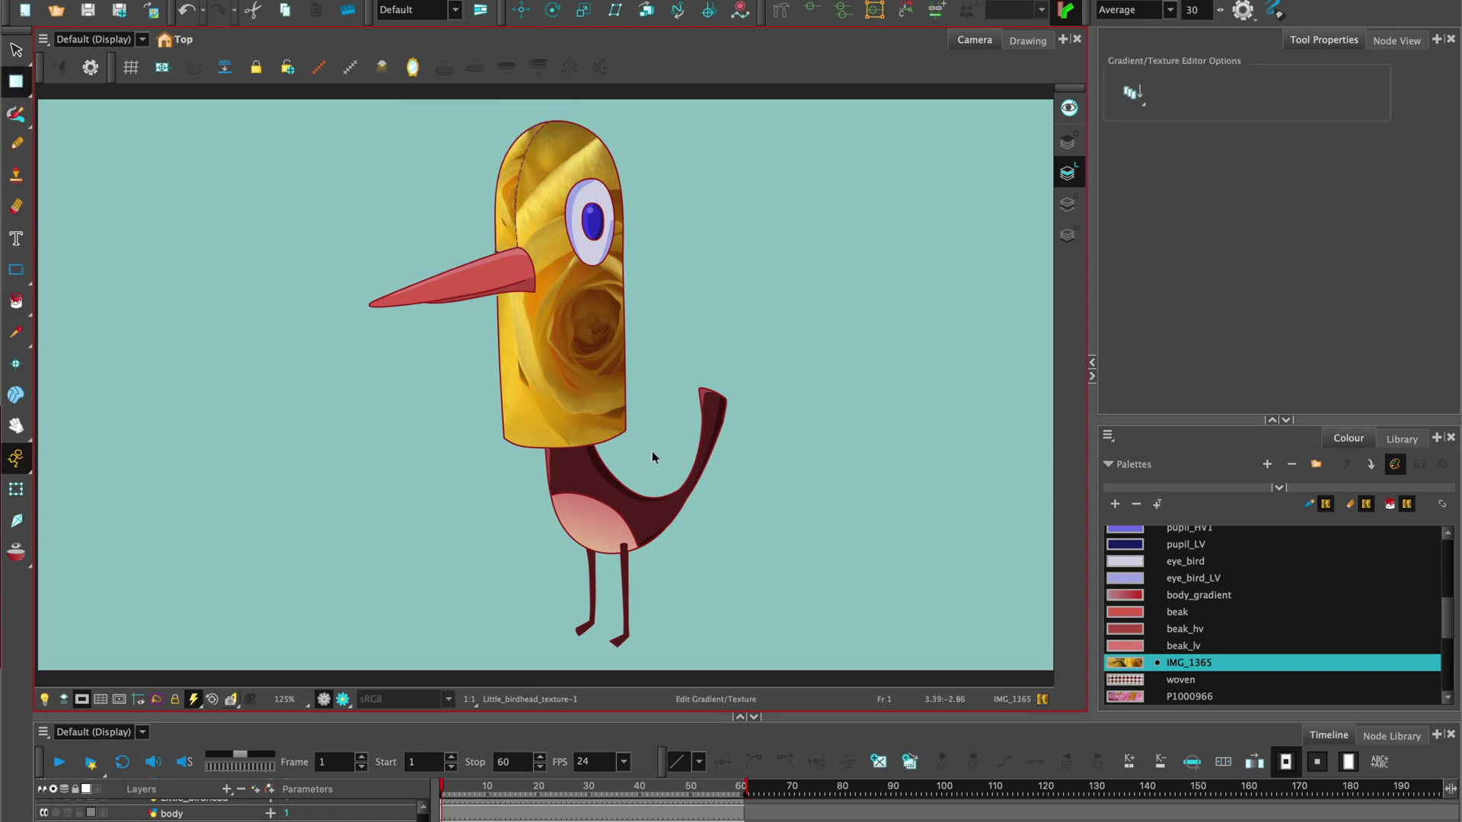